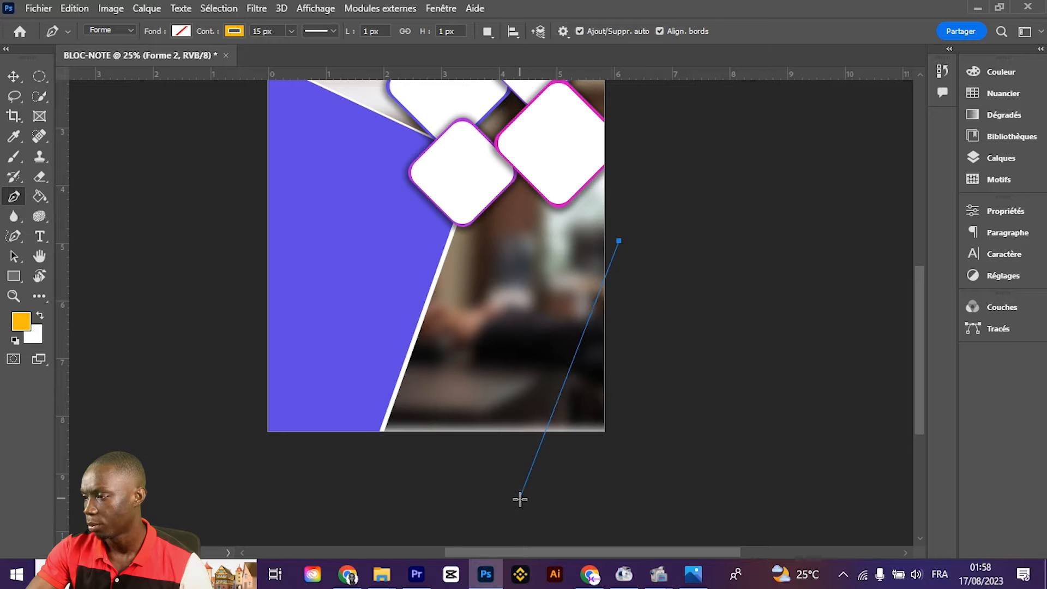
left_click(503, 543)
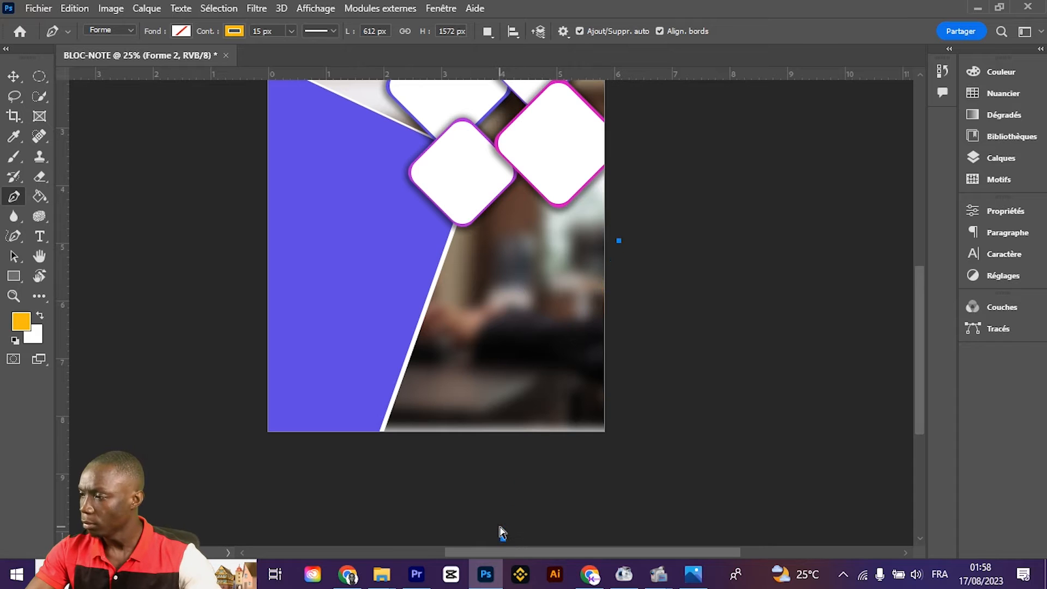
key("ctrl+z")
key("ctrl+z")
Draw a closed blue-violet triangle about 1852 × 1940 px with the Pen tool, covering the page's lower right corner
left_click(666, 144)
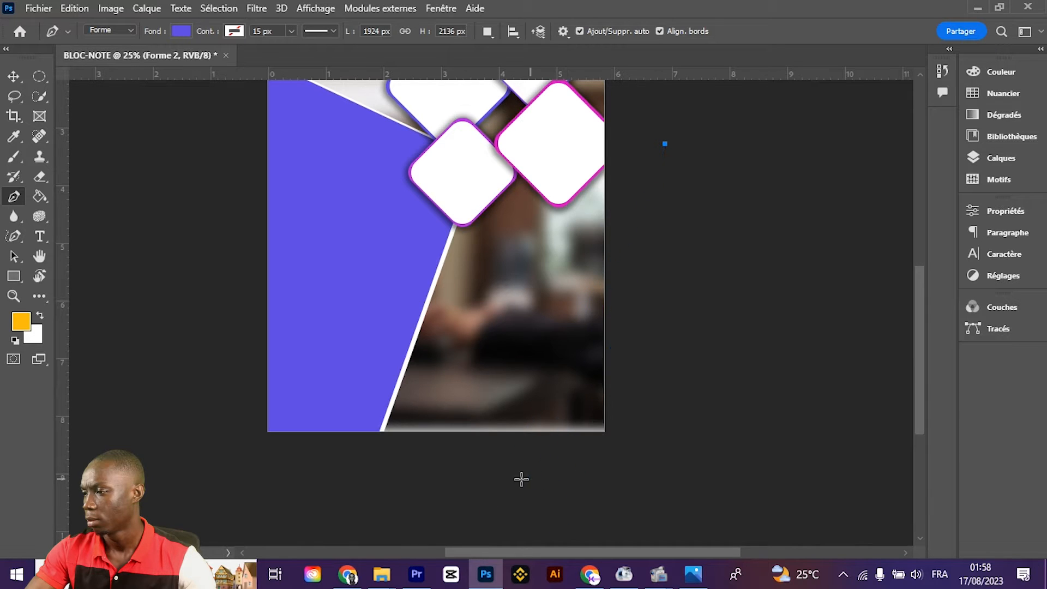
left_click(515, 506)
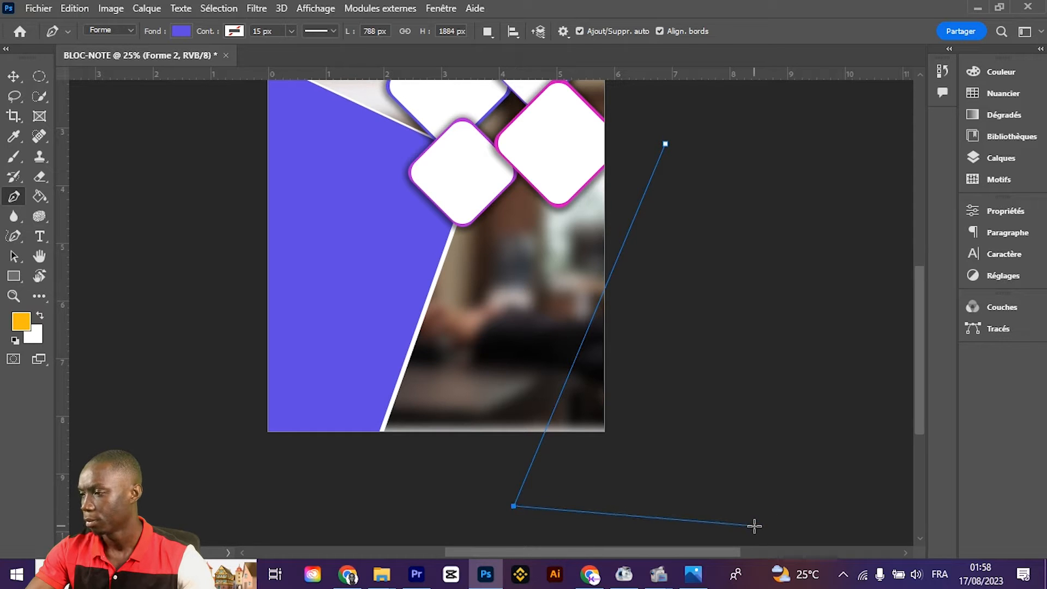
left_click(870, 516)
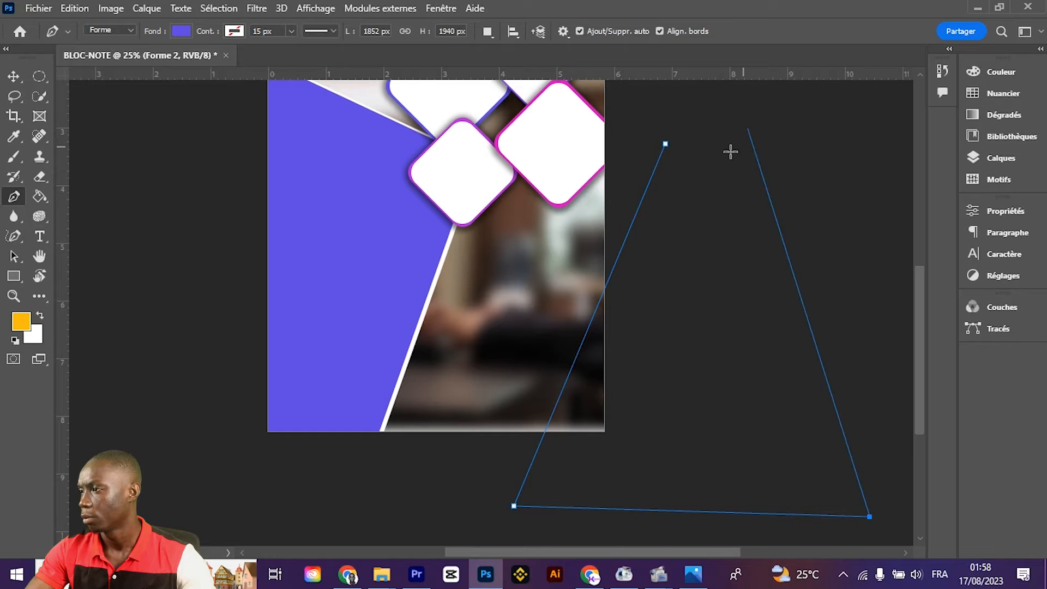
left_click(670, 144)
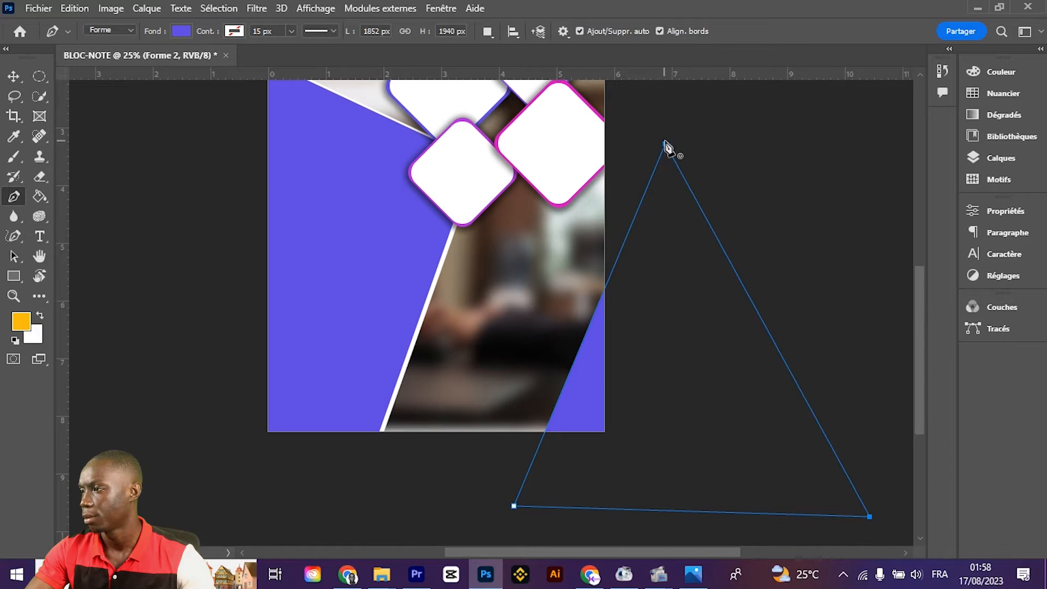
Nudge the new triangle left until its slanted edge runs from beside the magenta-bordered diamond to the page bottom
key("Left")
key("Left")
key("Left")
key("Left")
key("Left")
key("Left")
key("Left")
key("Left")
key("Left")
key("Left")
key("Left")
key("Left")
key("Left")
key("Left")
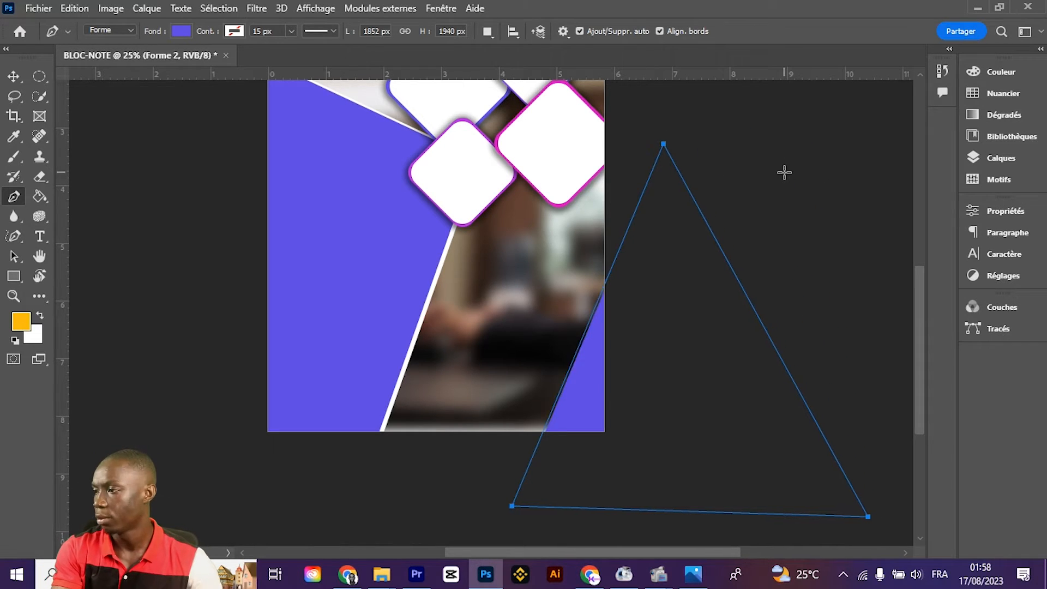
key("Left")
key("Left")
key("Left")
key("Left")
key("Left")
key("Left")
key("Left")
key("Left")
key("Left")
key("Left")
key("Left")
key("Left")
key("Left")
key("Left")
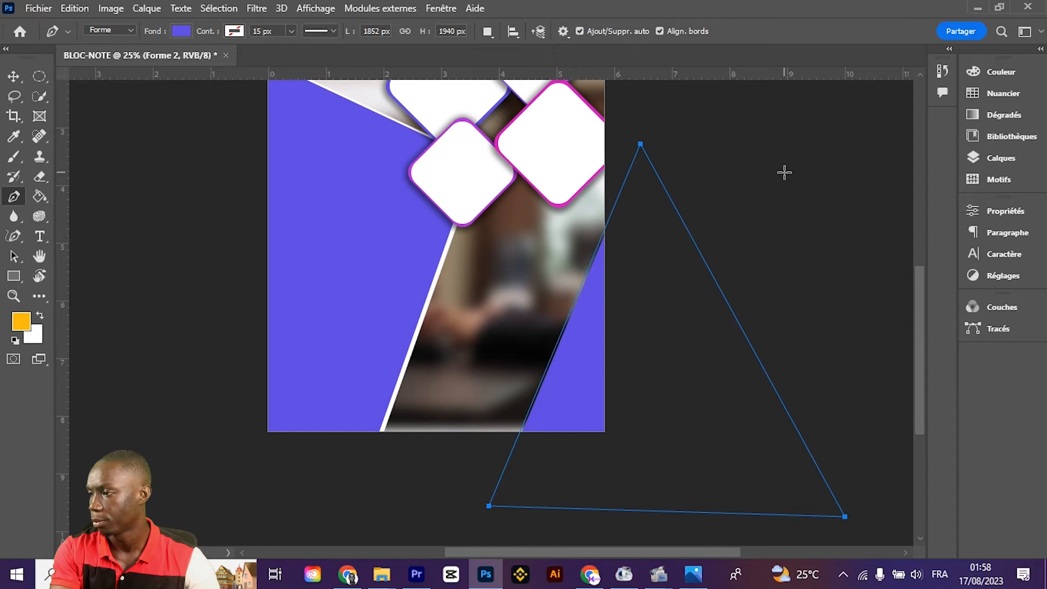
key("Left")
key("Left")
key("Left")
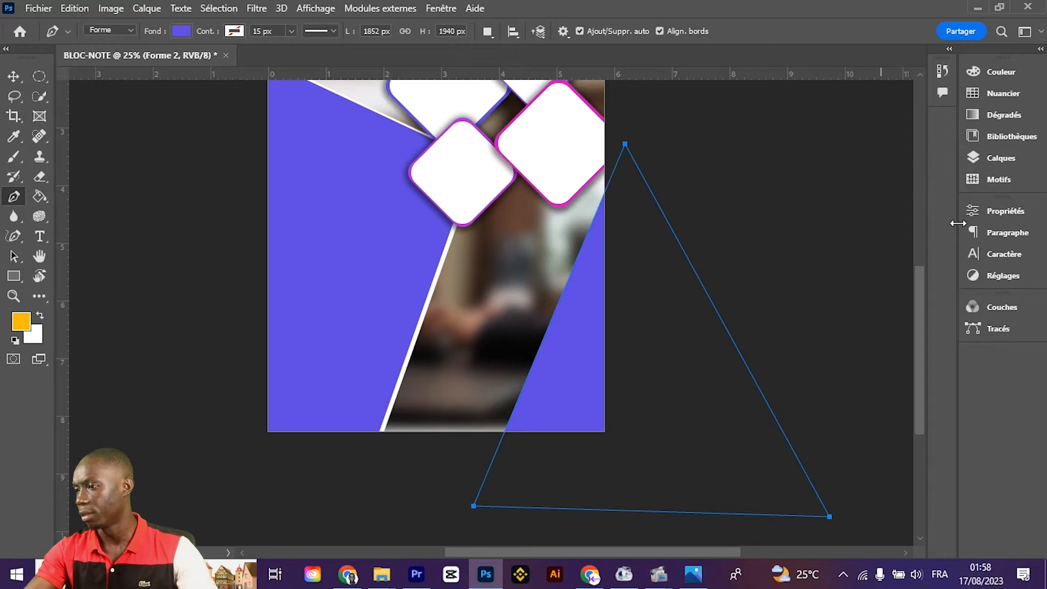
Duplicate the Forme 2 triangle layer and recolour the original underneath white
key("v")
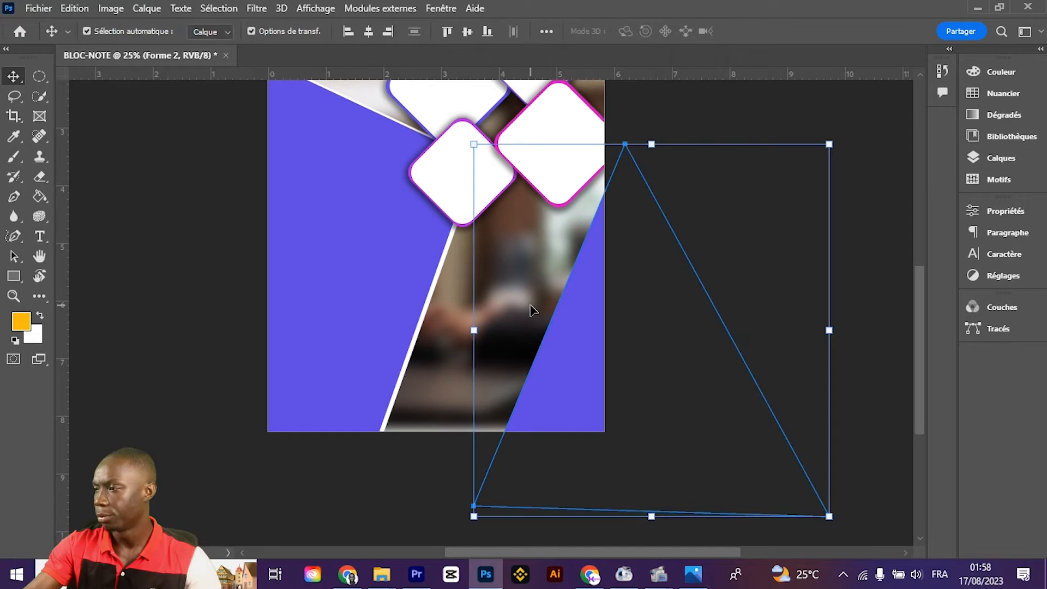
left_click(1025, 158)
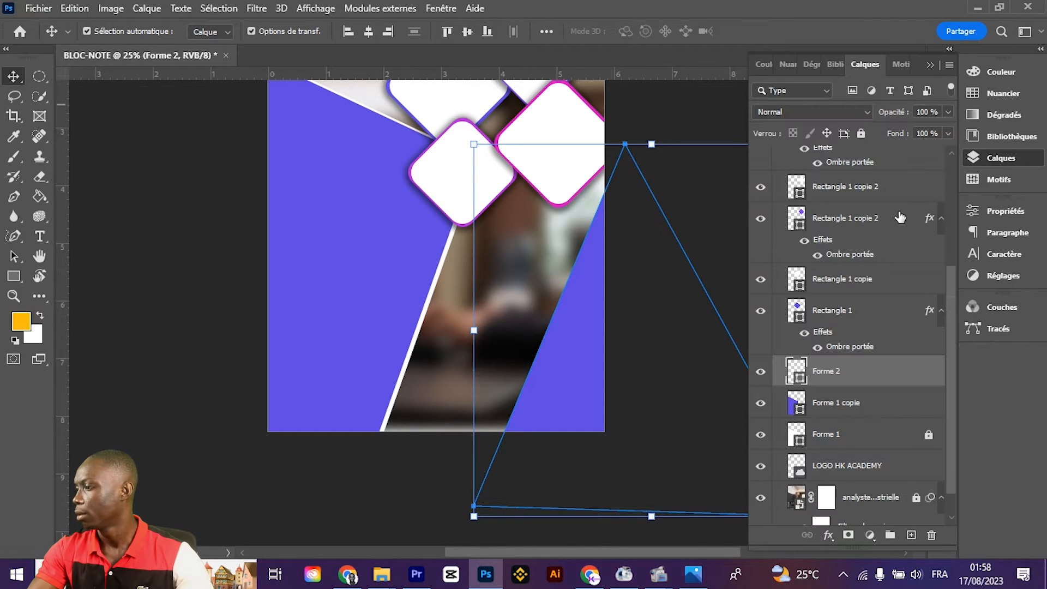
key("ctrl+j")
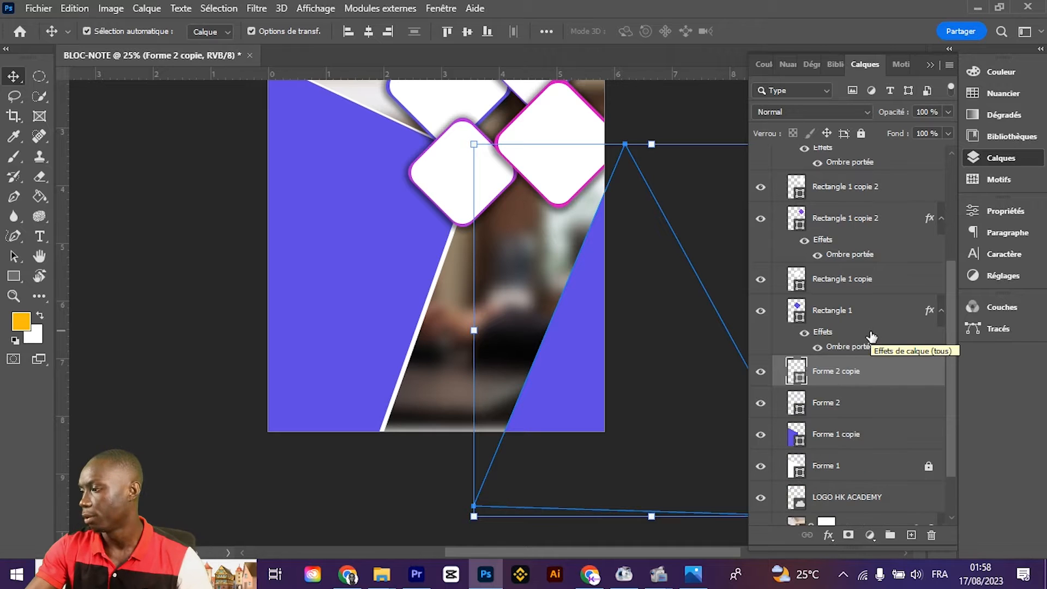
left_click(798, 407)
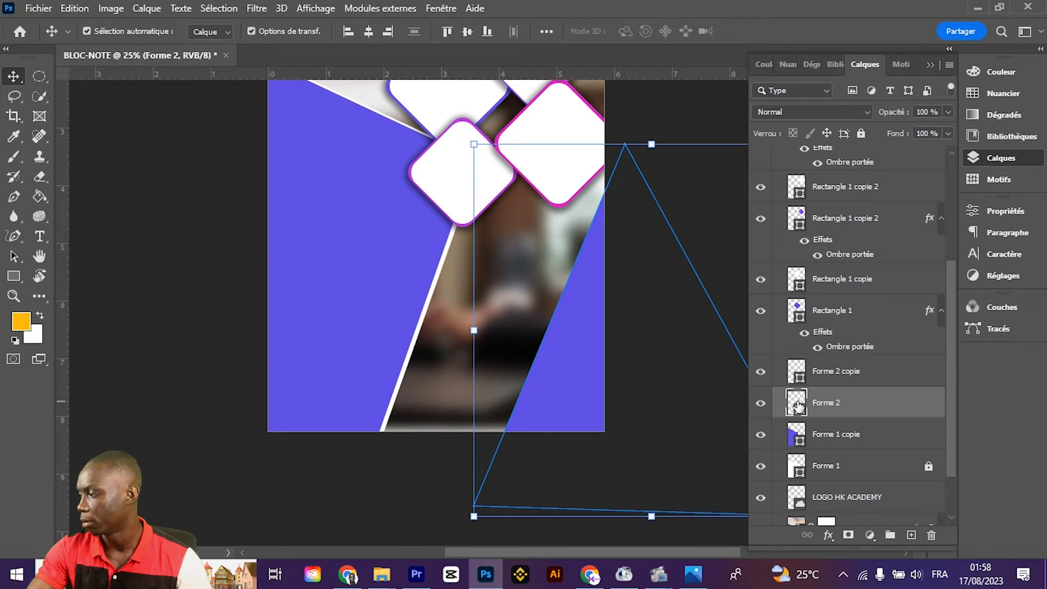
double_click(797, 407)
left_click(604, 294)
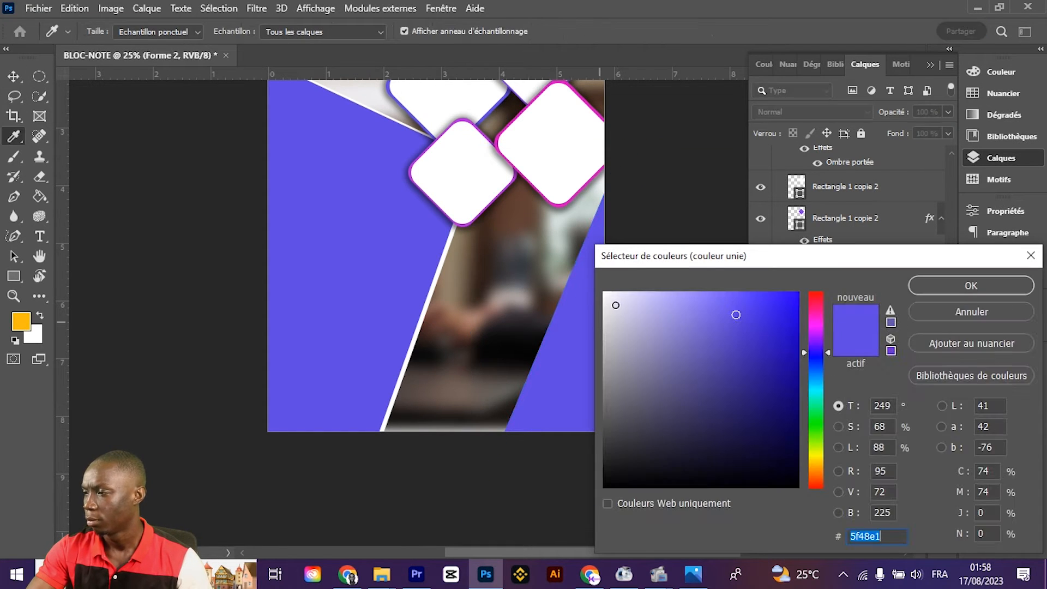
left_click(972, 286)
Shift the white triangle slightly left so it forms a thin white border along the slanted edge, and deselect it
key("v")
key("Left")
key("Left")
key("Left")
key("Left")
key("Left")
key("Left")
key("Left")
key("Left")
key("Left")
key("Left")
key("Left")
key("Left")
key("Left")
key("Left")
key("Left")
key("Left")
key("Left")
key("Left")
key("Left")
key("Left")
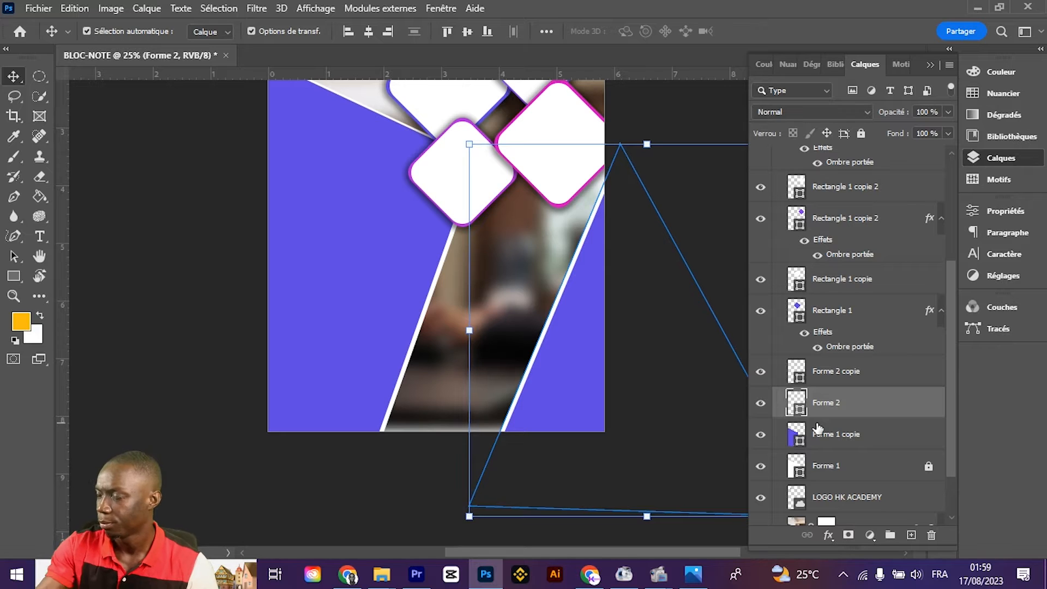
left_click(190, 277)
Recolour the upper triangle copy in the lower right corner with the recently used purple swatch
scroll(474, 269, "up", 4)
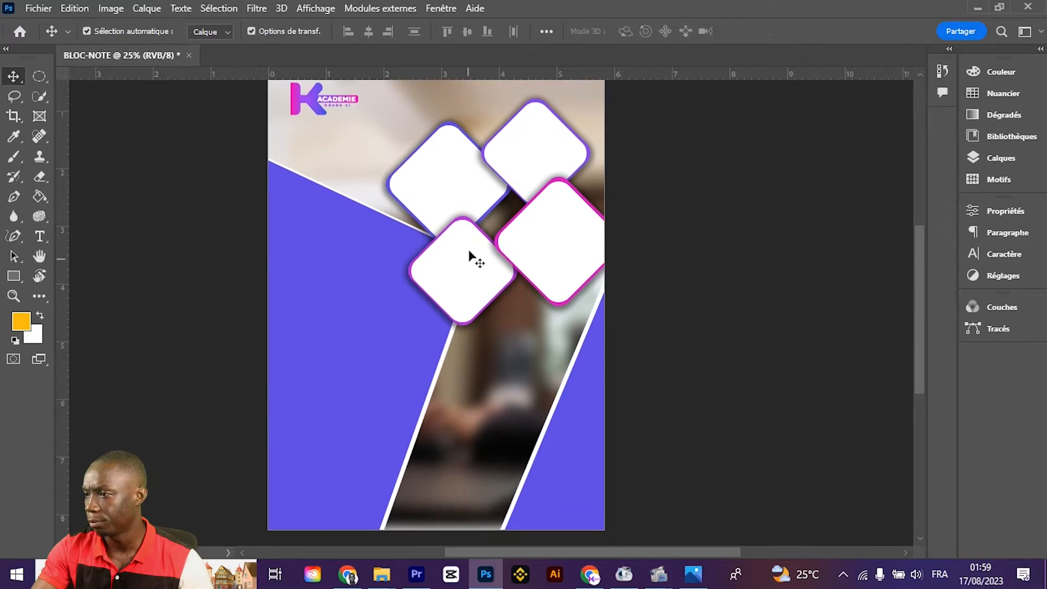
scroll(560, 387, "down", 1)
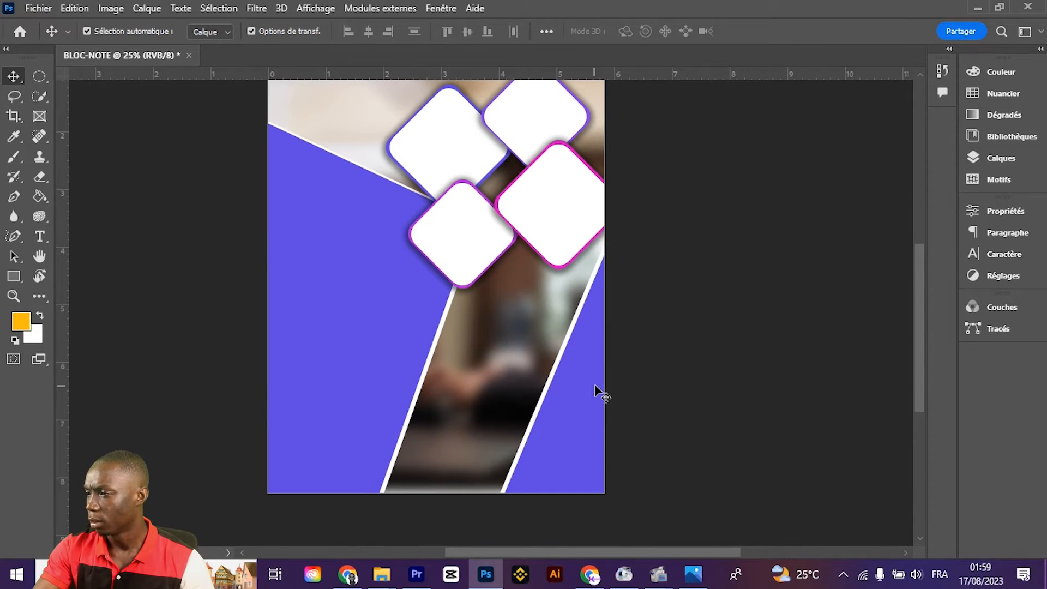
left_click(582, 383)
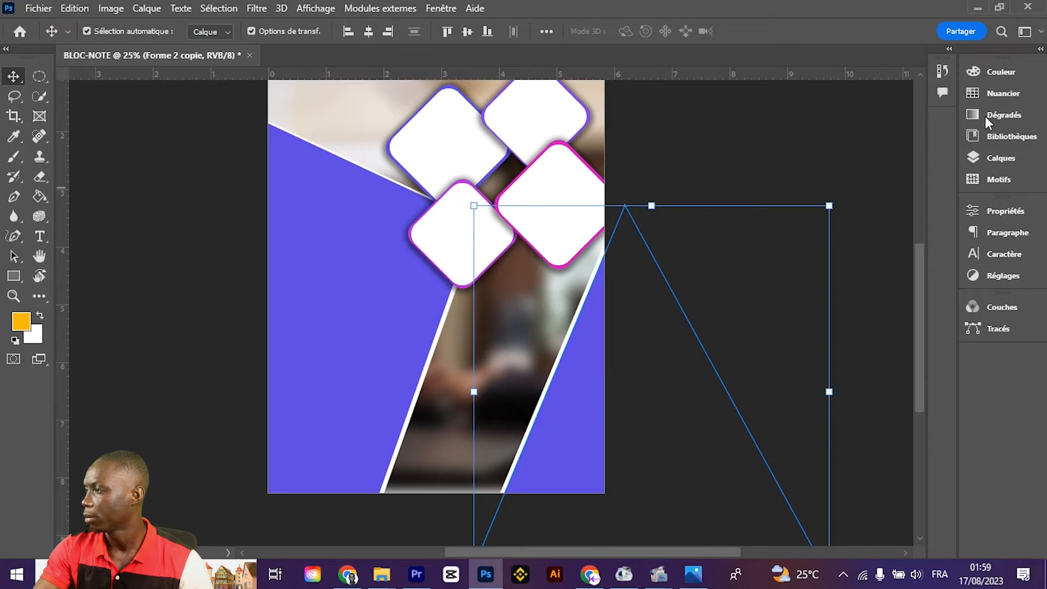
left_click(998, 93)
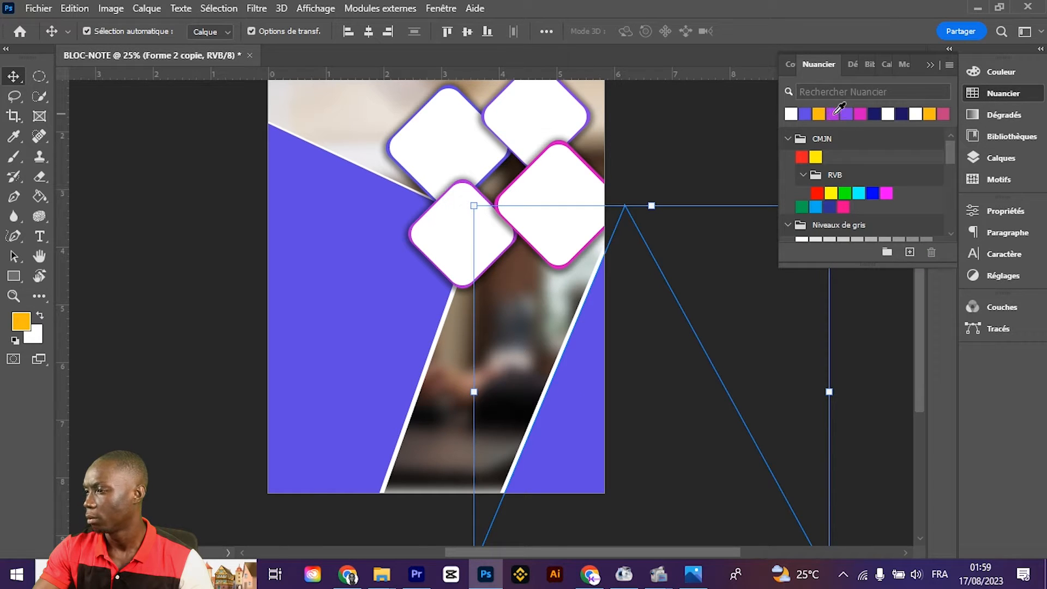
left_click(836, 111)
left_click(677, 161)
scroll(677, 164, "up", 1)
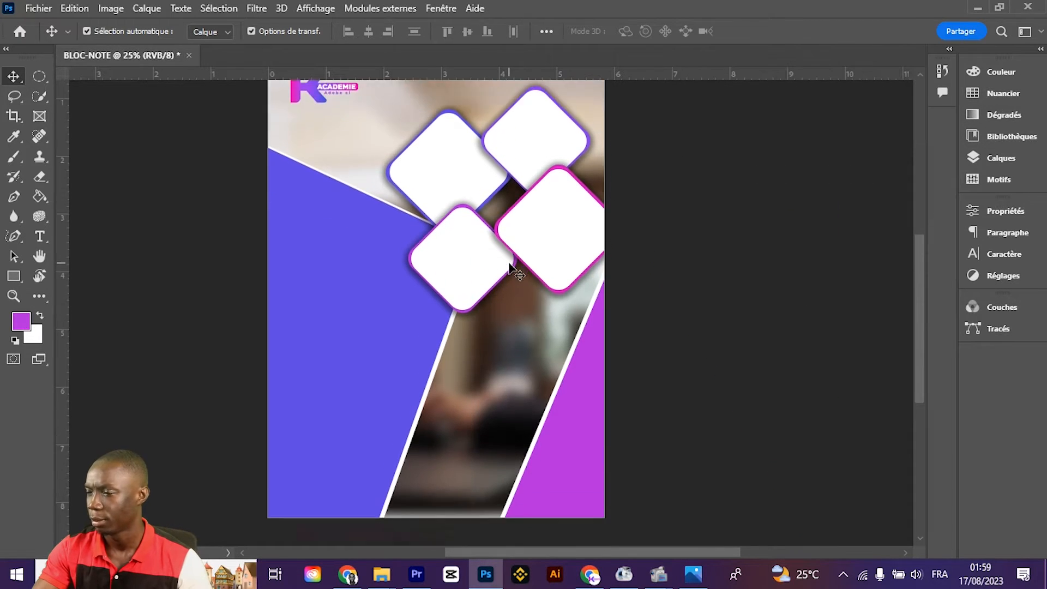
Draw a rectangle about 1850 × 224 px across the full width of the page's bottom edge
scroll(510, 268, "down", 3)
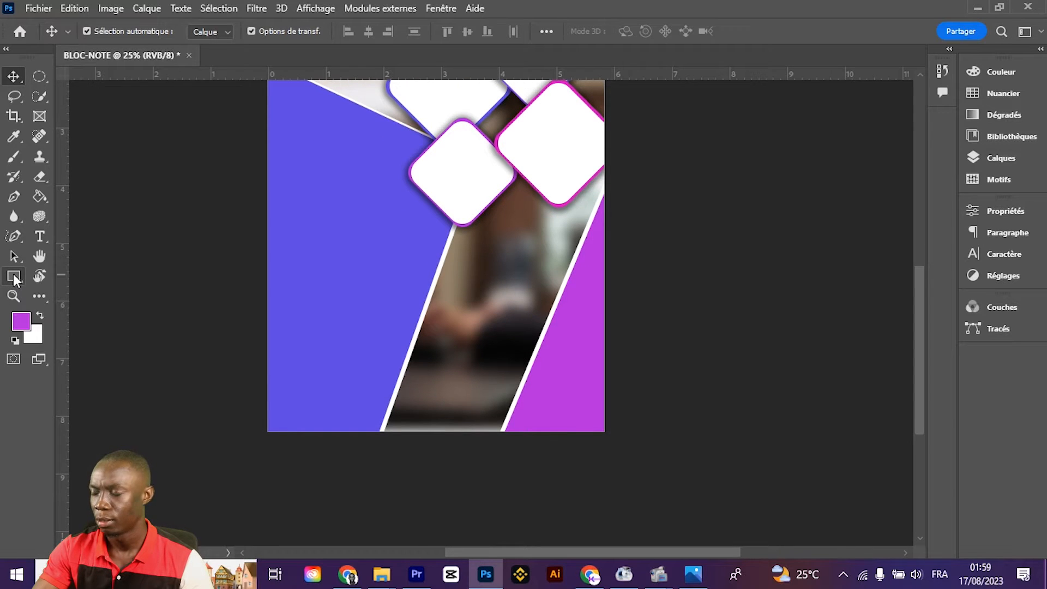
left_click(15, 277)
left_click_drag(267, 405, 624, 449)
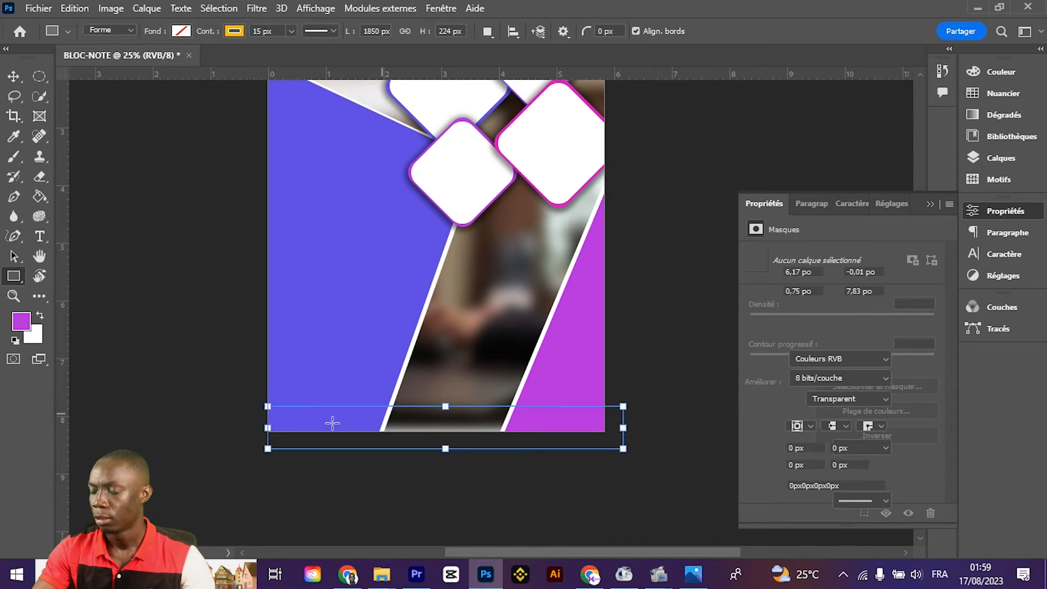
Remove the bottom rectangle's stroke and fill it with white
left_click(234, 31)
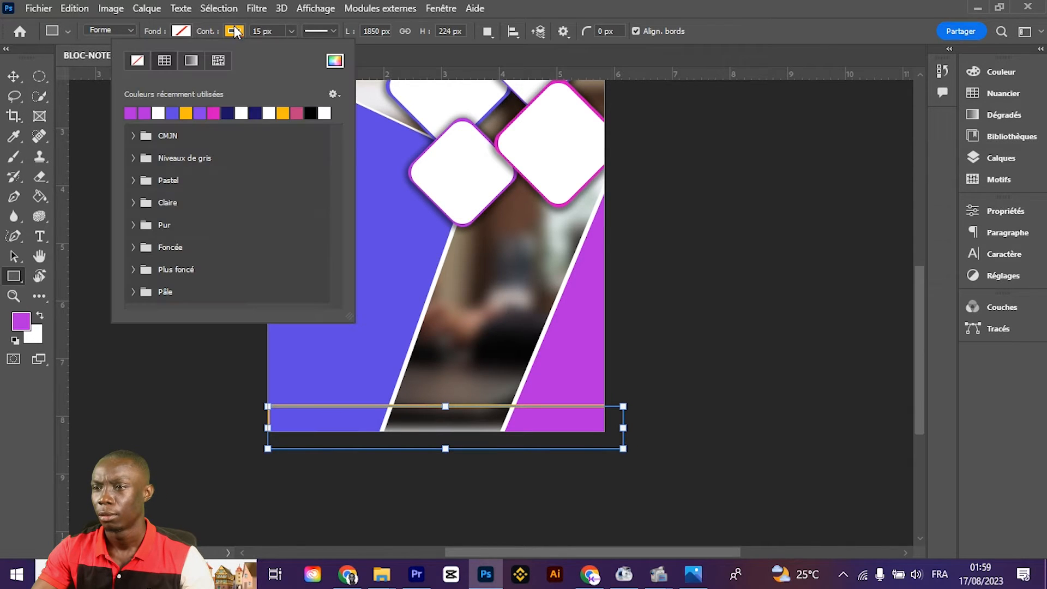
left_click(132, 61)
left_click(183, 32)
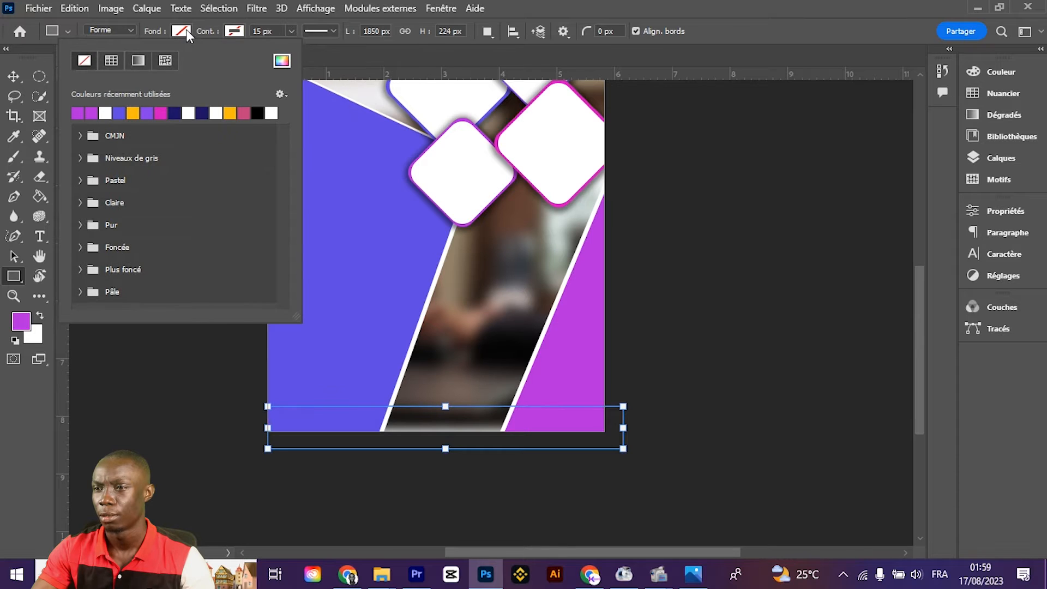
left_click(106, 112)
left_click(13, 76)
left_click(14, 77)
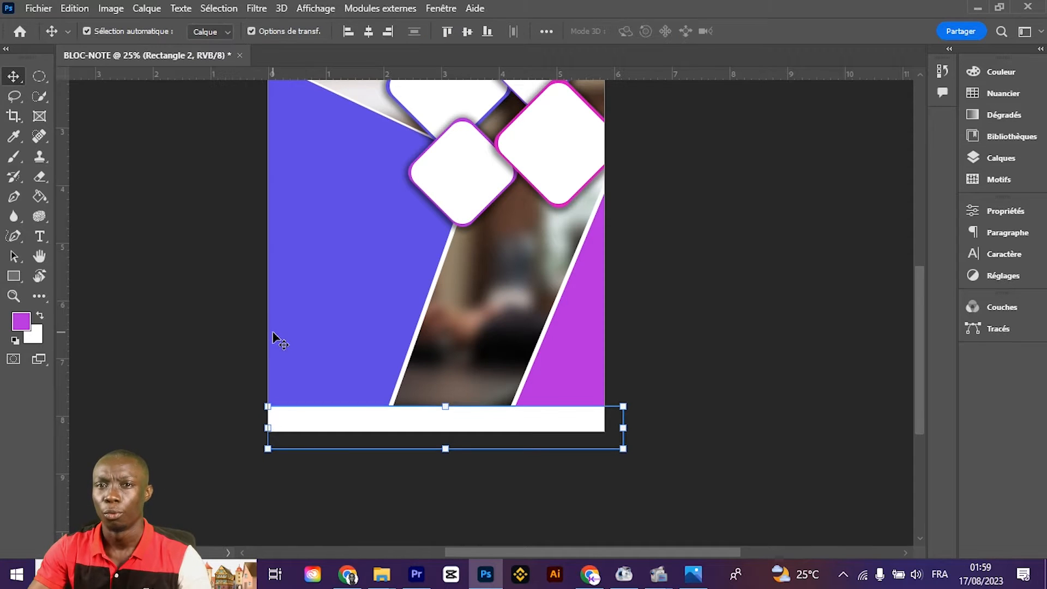
Move the white band slightly up and align its right end with the page's right edge
mouse_move(386, 435)
left_mouse_down()
mouse_move(395, 426)
mouse_move(375, 417)
mouse_move(380, 424)
left_mouse_up()
key("shift+Up")
key("shift+Up")
key("shift+Up")
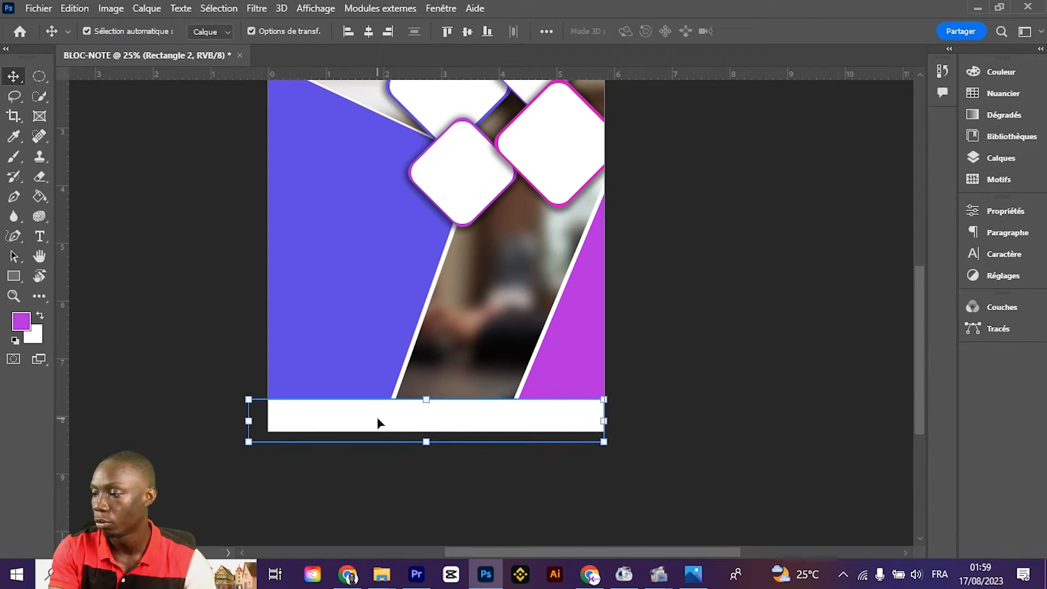
left_click(802, 411)
left_click(568, 428)
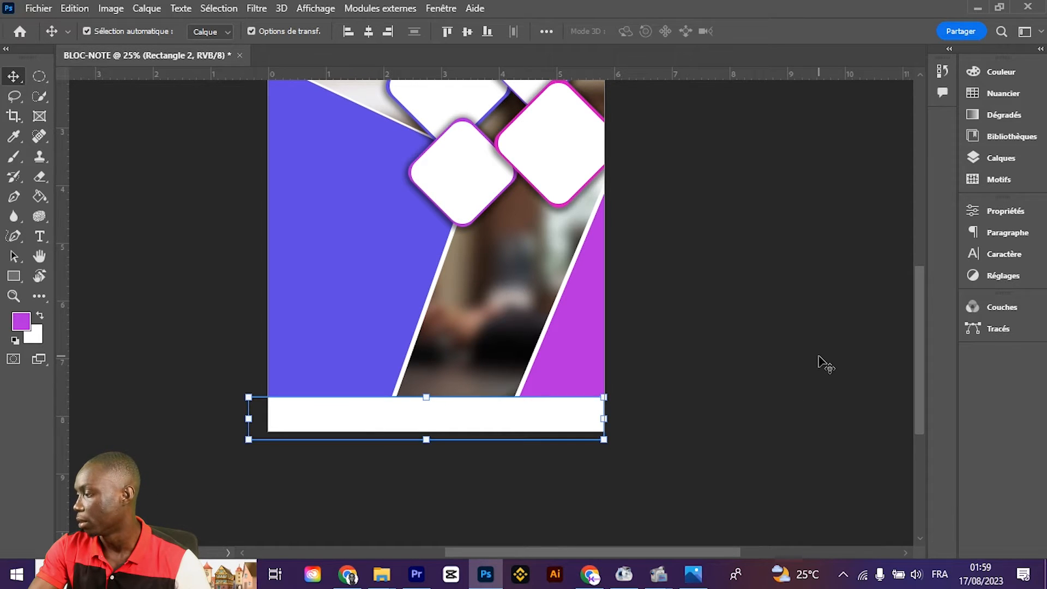
Duplicate the Rectangle 2 band and recolour the original underneath purple (#b229db), sampled from the right triangle
left_click(994, 160)
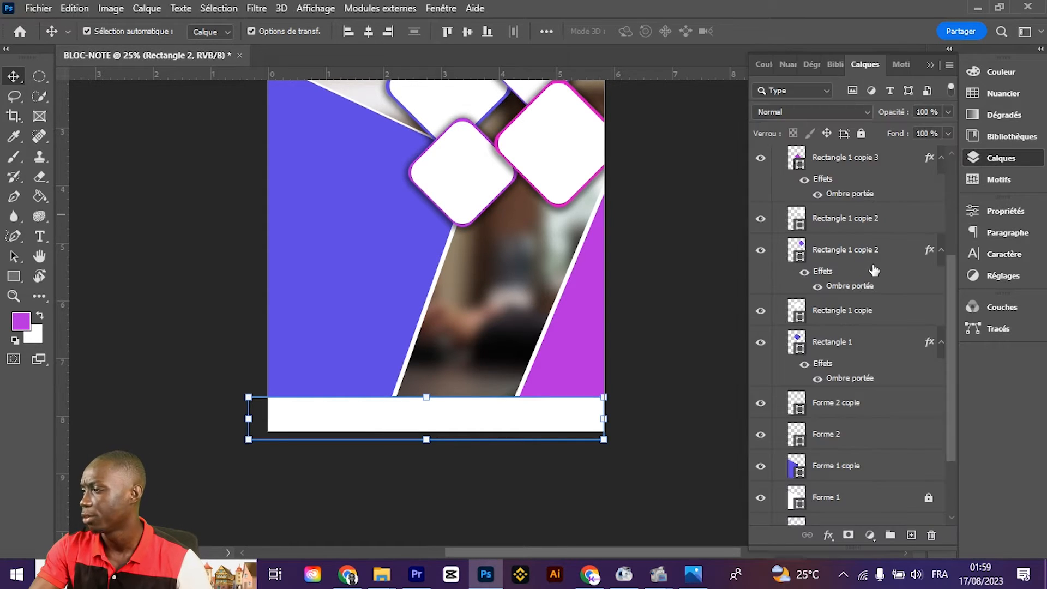
scroll(861, 294, "up", 8)
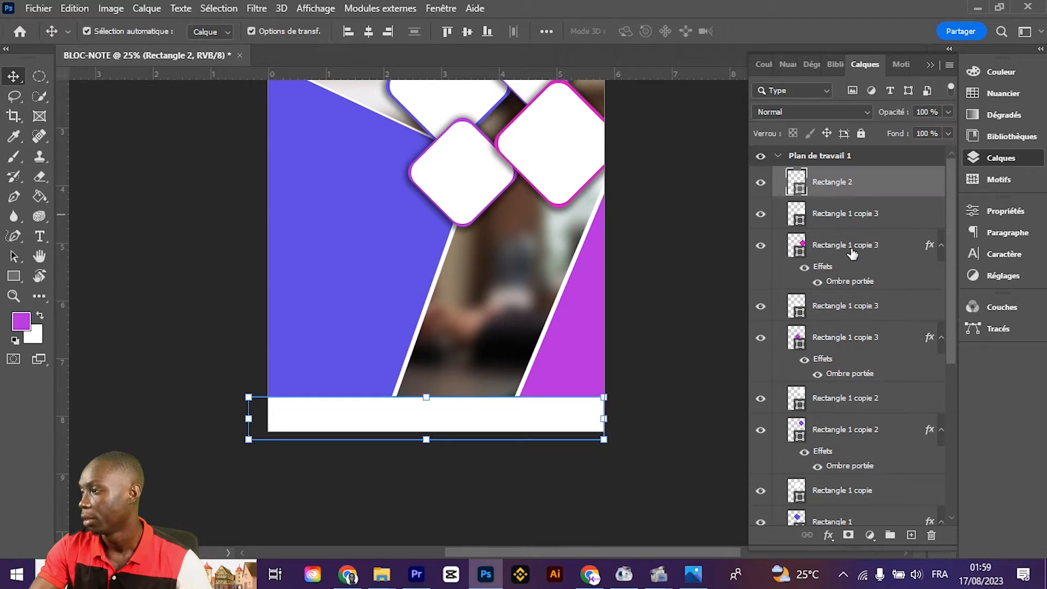
key("ctrl+j")
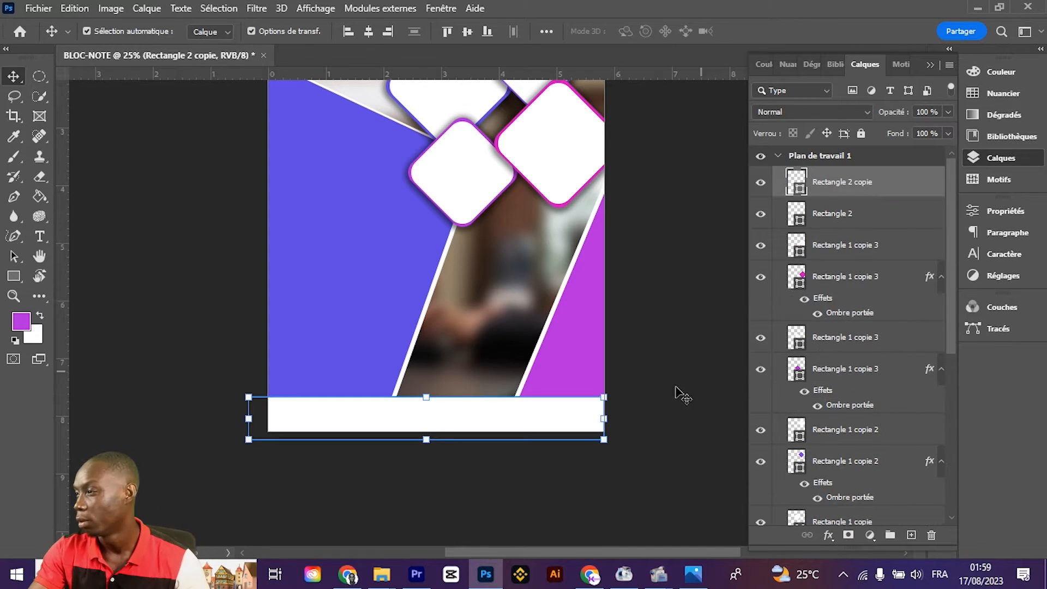
left_click(798, 214)
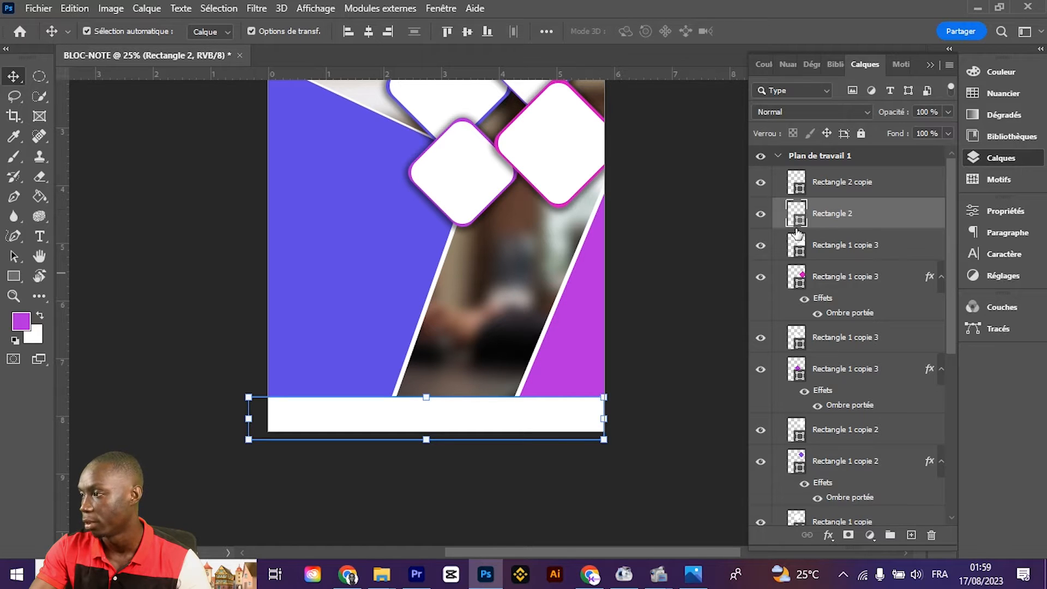
double_click(798, 215)
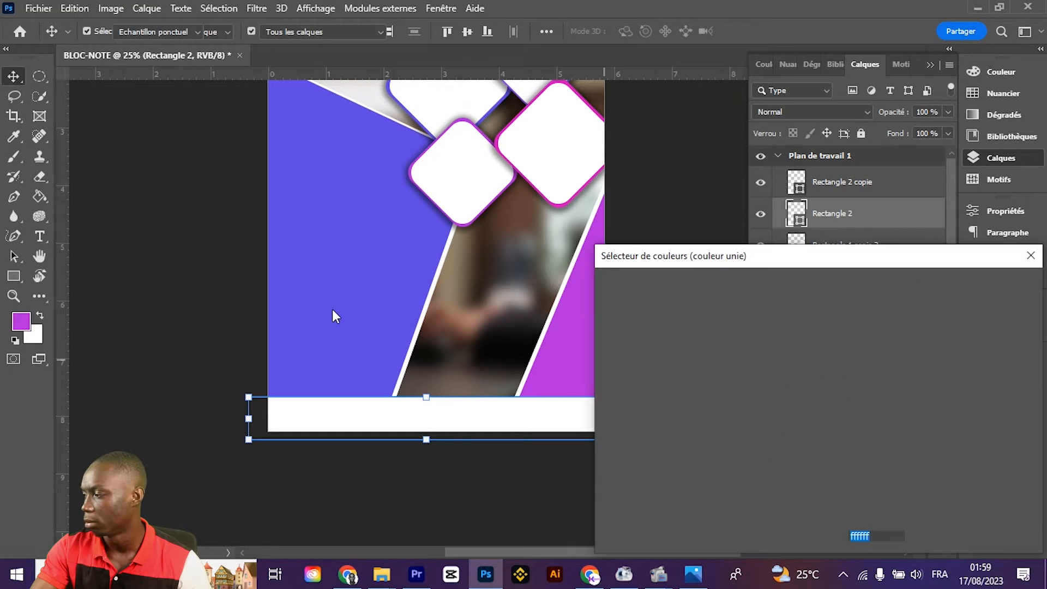
left_click(366, 290)
left_click(568, 346)
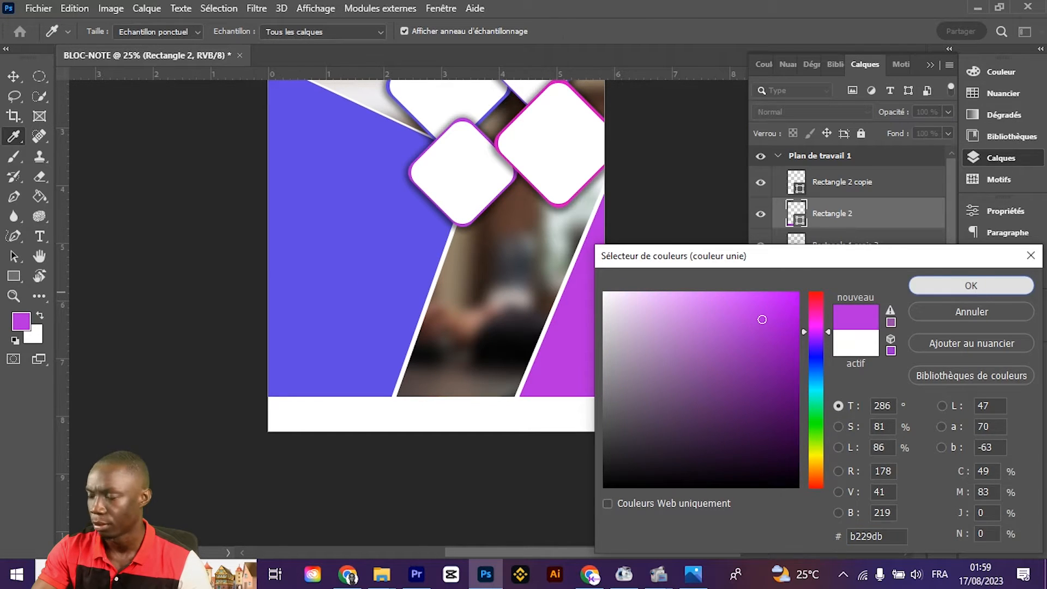
left_click(975, 295)
Nudge the purple band up to form a thin purple line above the white band, and deselect it
key("shift+Up")
key("shift+Up")
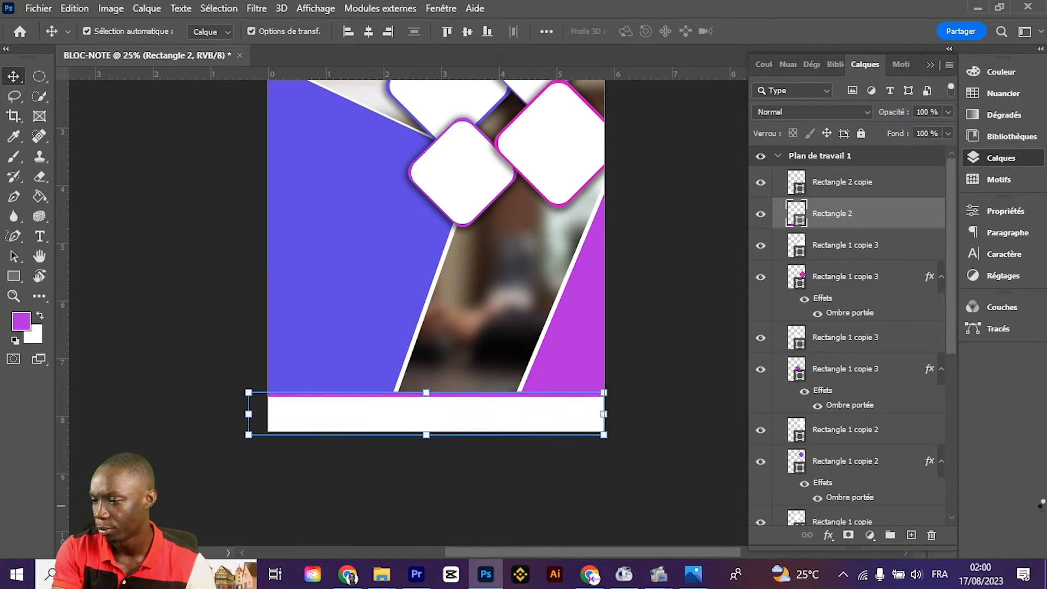
left_click(174, 278)
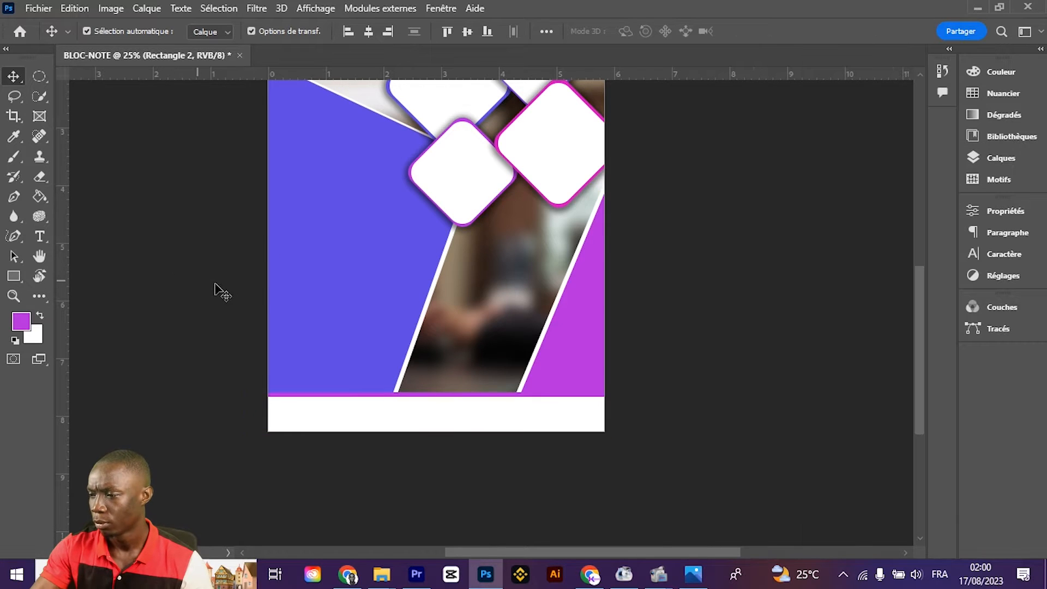
scroll(300, 302, "up", 5)
scroll(359, 252, "up", 1)
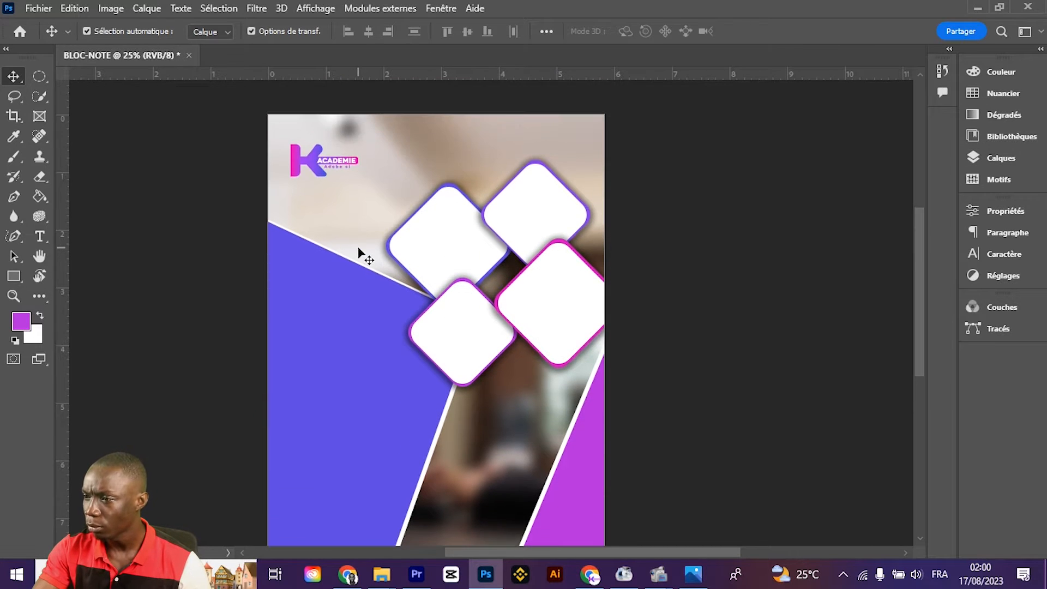
Draw a curved Pen shape around the logo, running from the page's left edge in an S-curve beyond its top edge
scroll(358, 252, "down", 2)
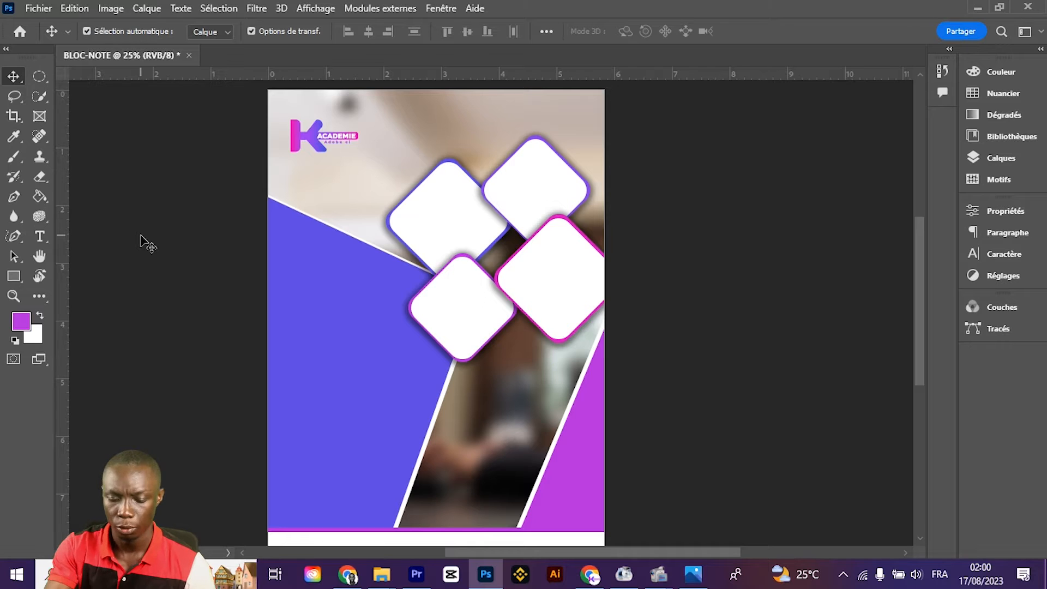
key("p")
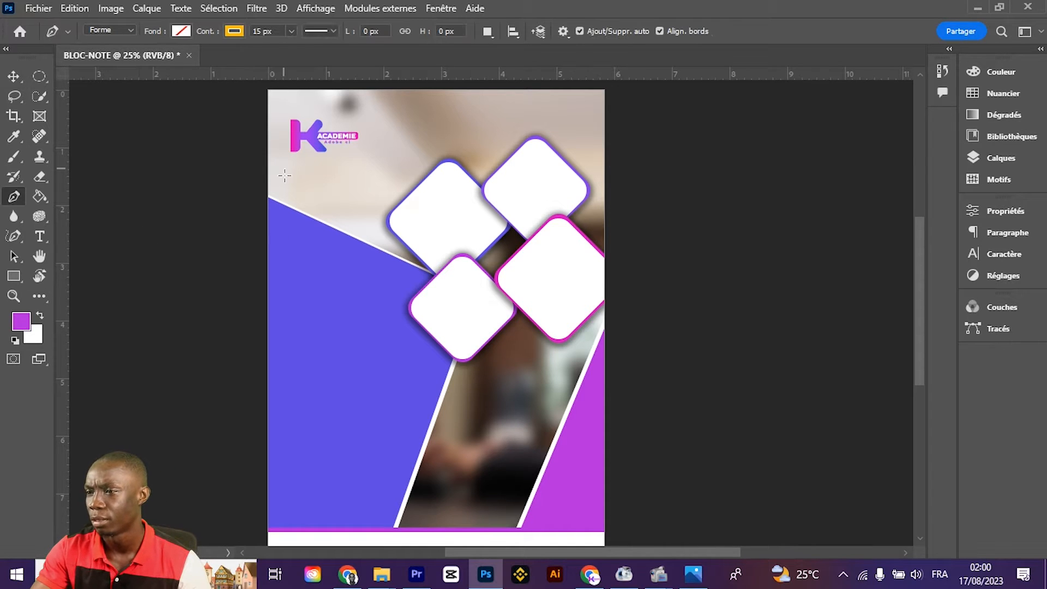
left_click_drag(258, 179, 268, 174)
mouse_move(370, 139)
left_mouse_down()
mouse_move(400, 94)
mouse_move(438, 86)
left_mouse_up()
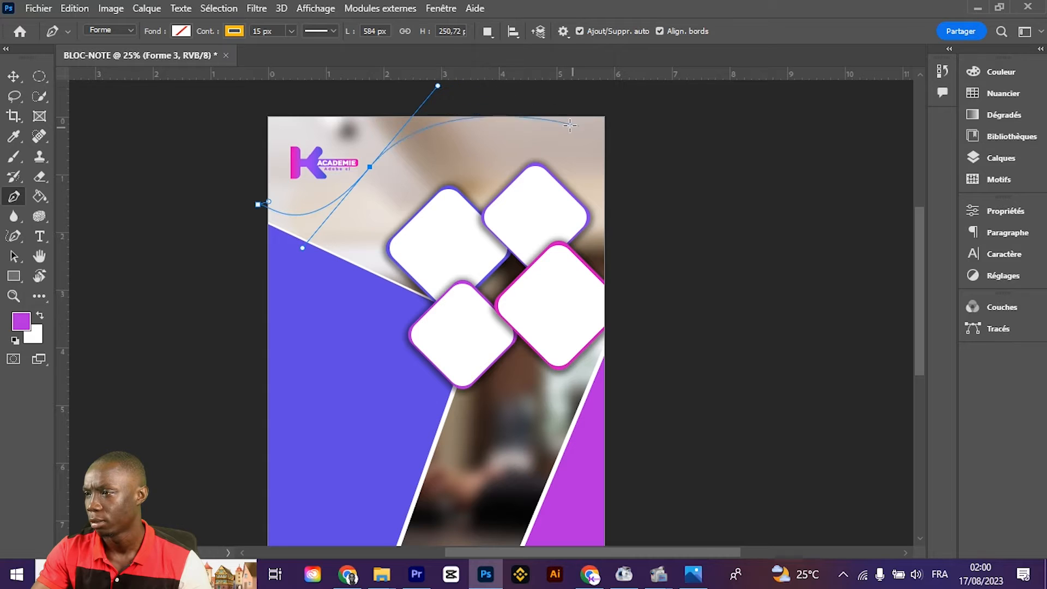
left_click_drag(588, 101, 317, 86)
left_click(229, 91)
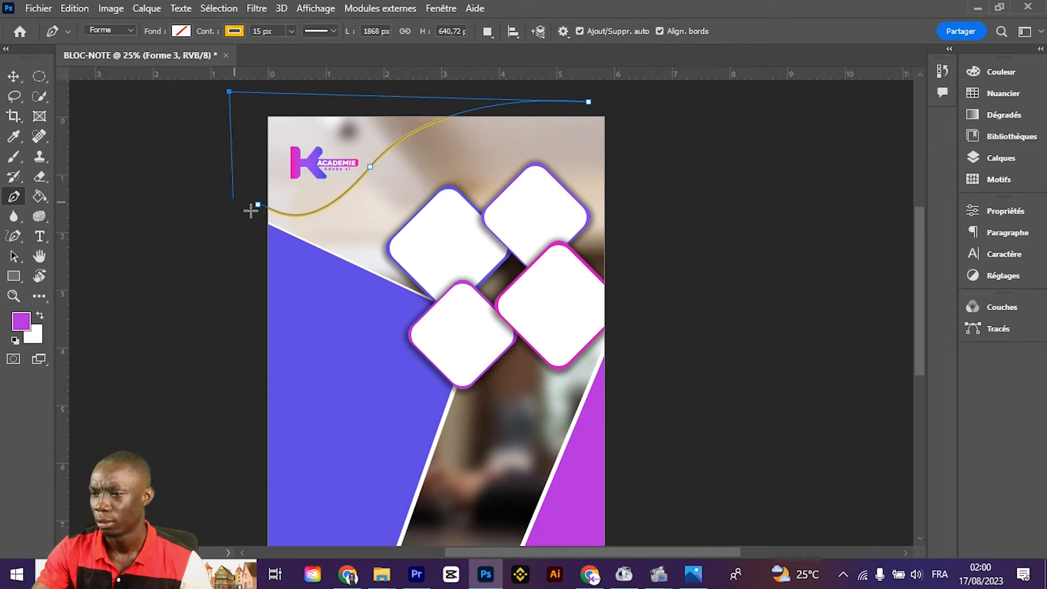
Remove the curved shape's stroke and fill it with white
left_click(235, 31)
left_click(136, 64)
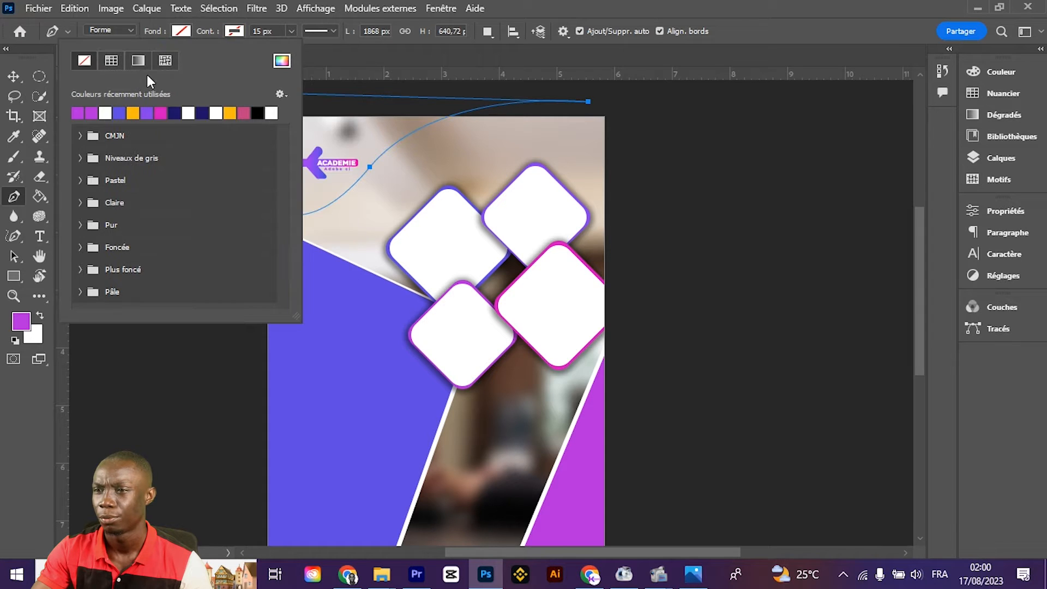
left_click(108, 112)
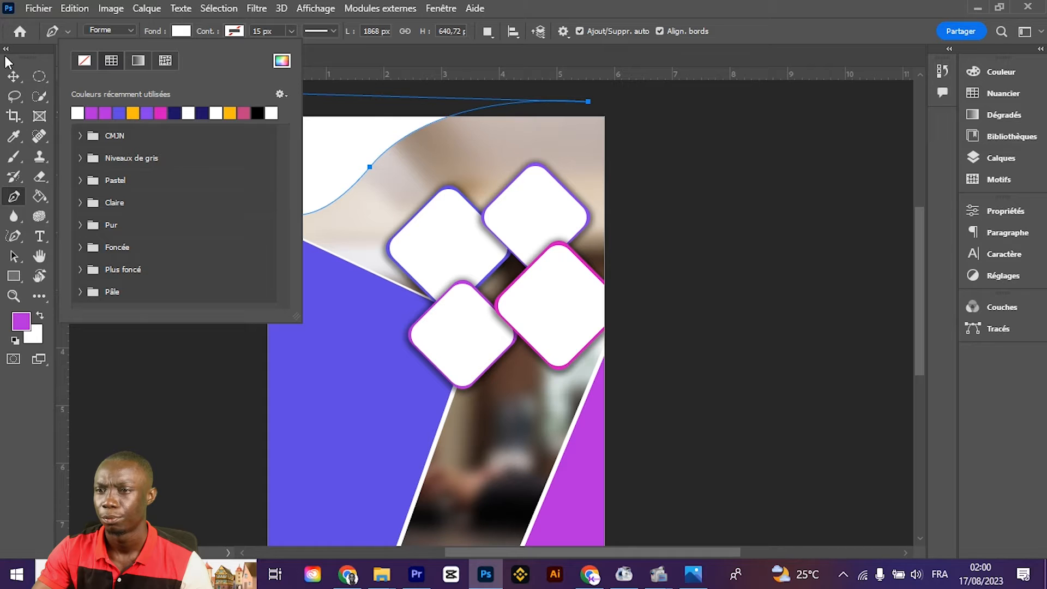
left_click(552, 13)
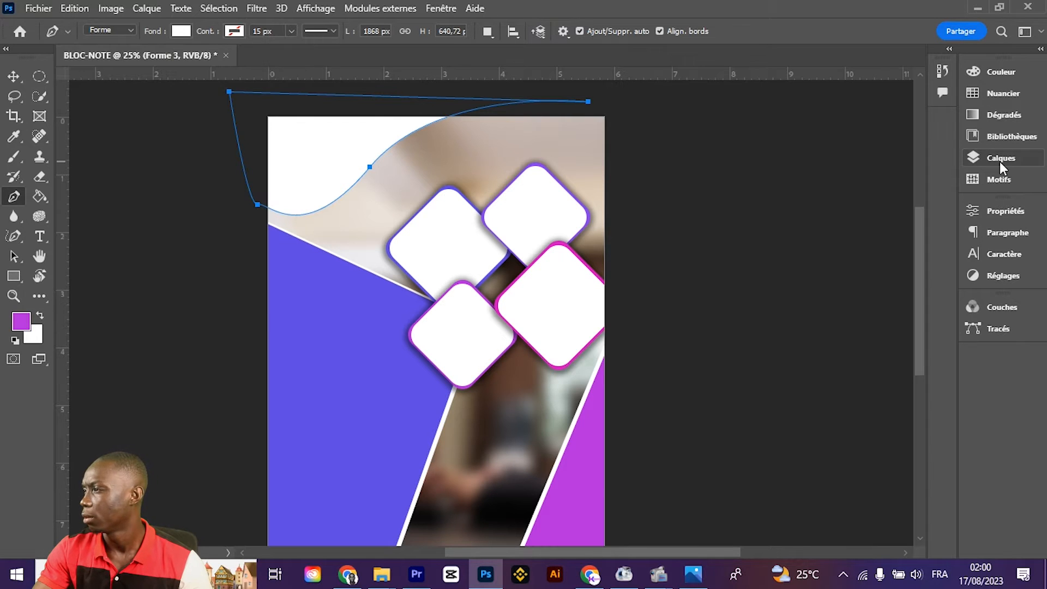
Move the Forme 3 layer below LOGO HK ACADEMY, directly above the background photo, and deselect it
left_click(1001, 158)
left_click_drag(839, 185, 806, 326)
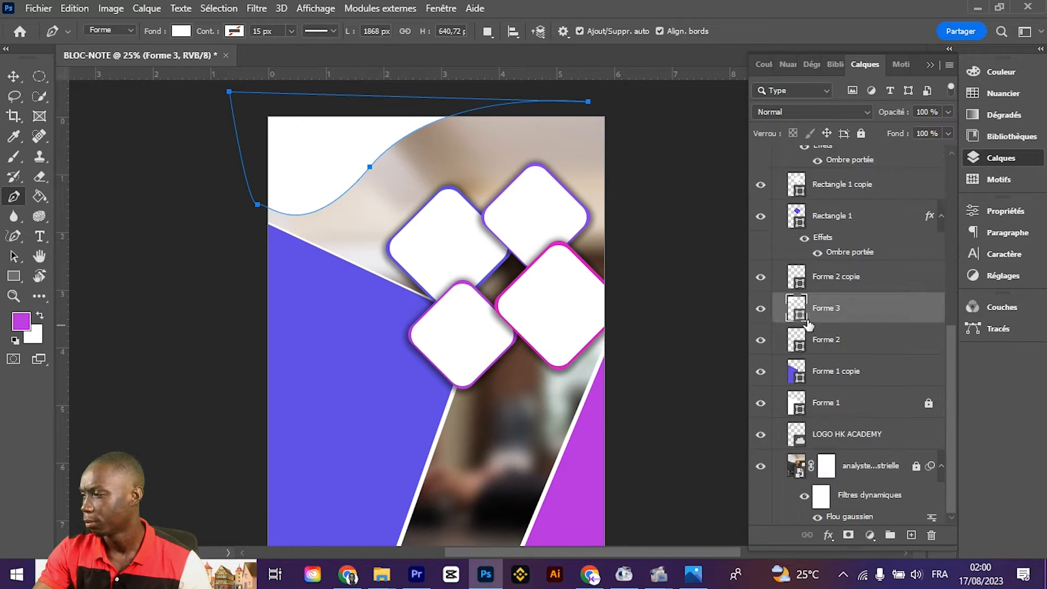
left_click_drag(834, 321, 830, 448)
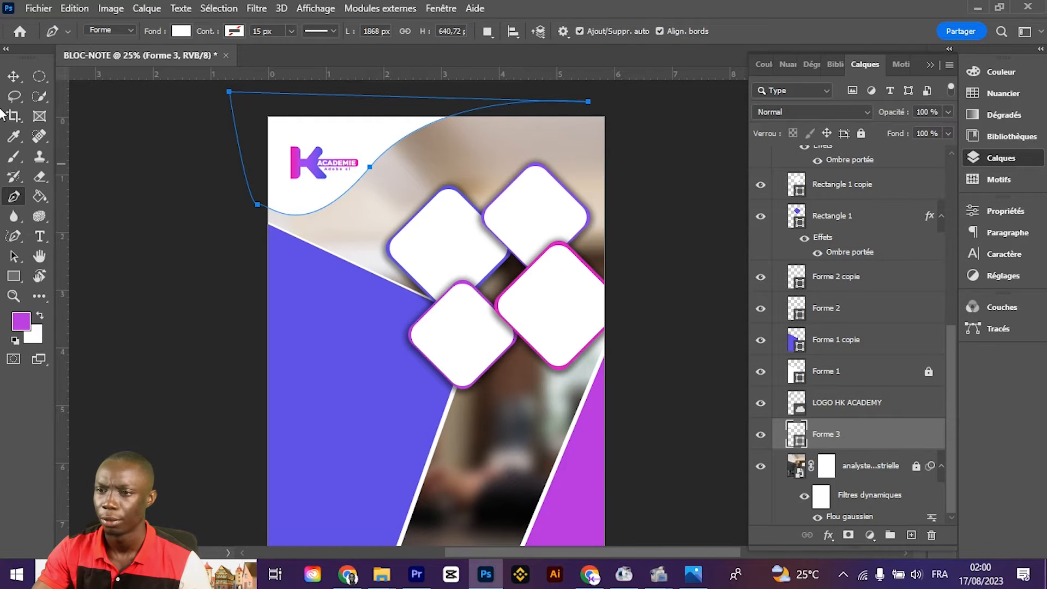
left_click(14, 77)
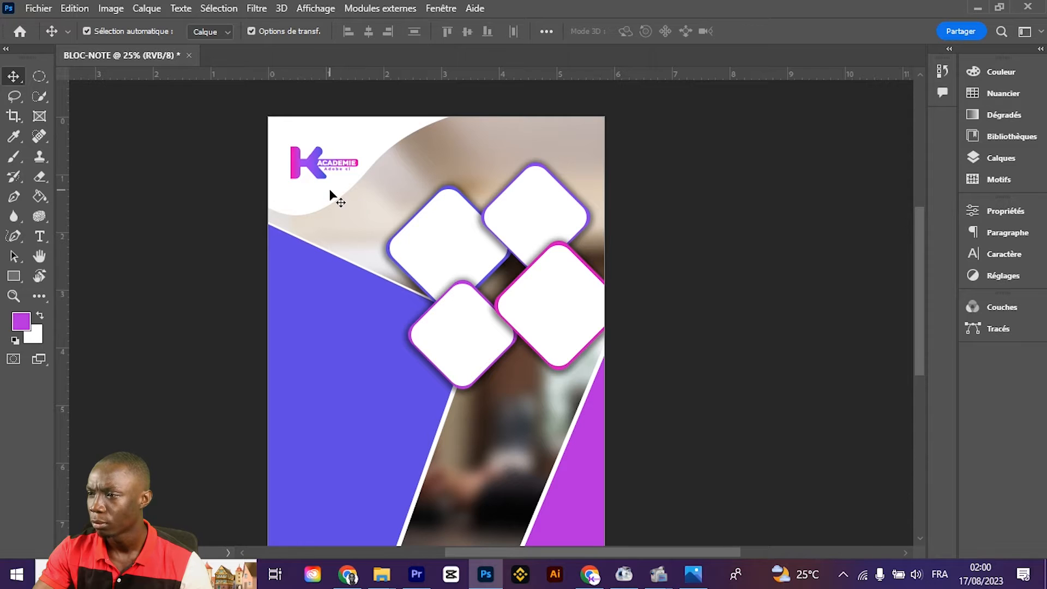
Duplicate the white curved shape Forme 3 and recolour the copy blue-violet (#5f48e1), sampled from the large left shape
scroll(319, 183, "down", 4)
scroll(319, 184, "up", 3)
left_click(358, 103)
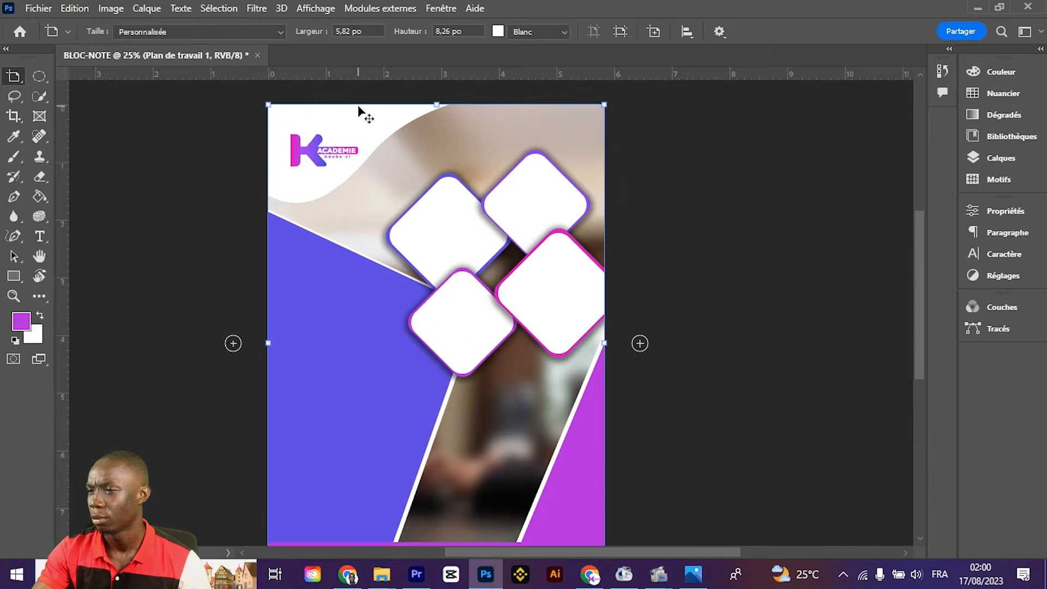
key("v")
left_click(358, 133)
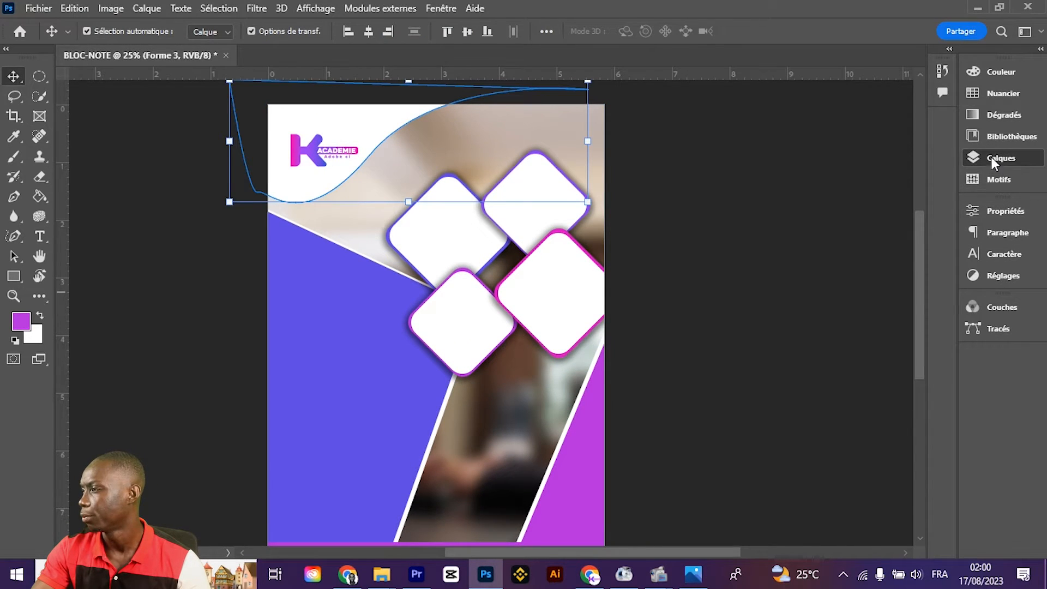
left_click(994, 160)
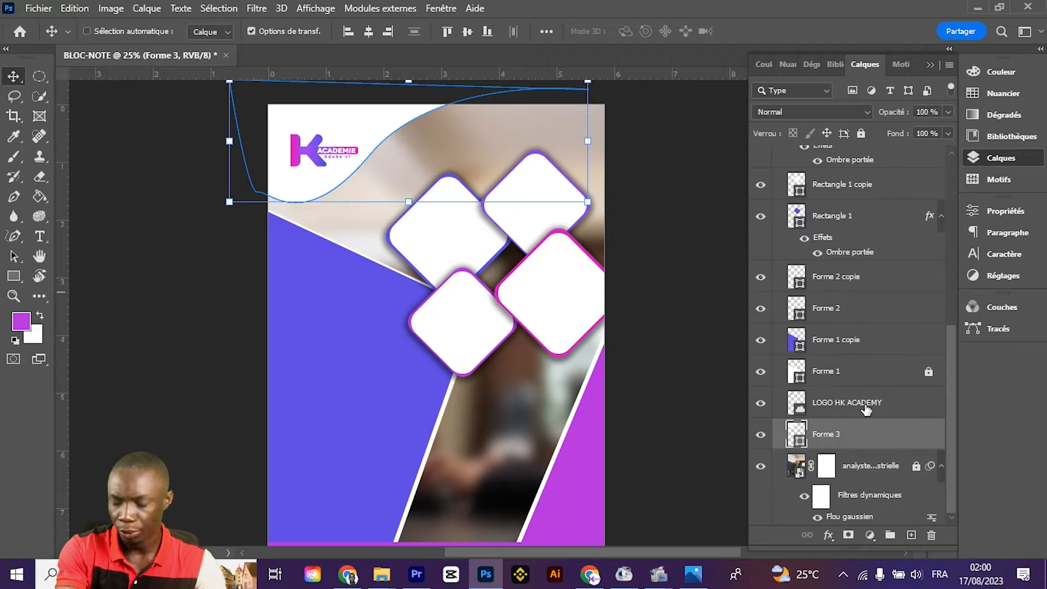
key("ctrl+j")
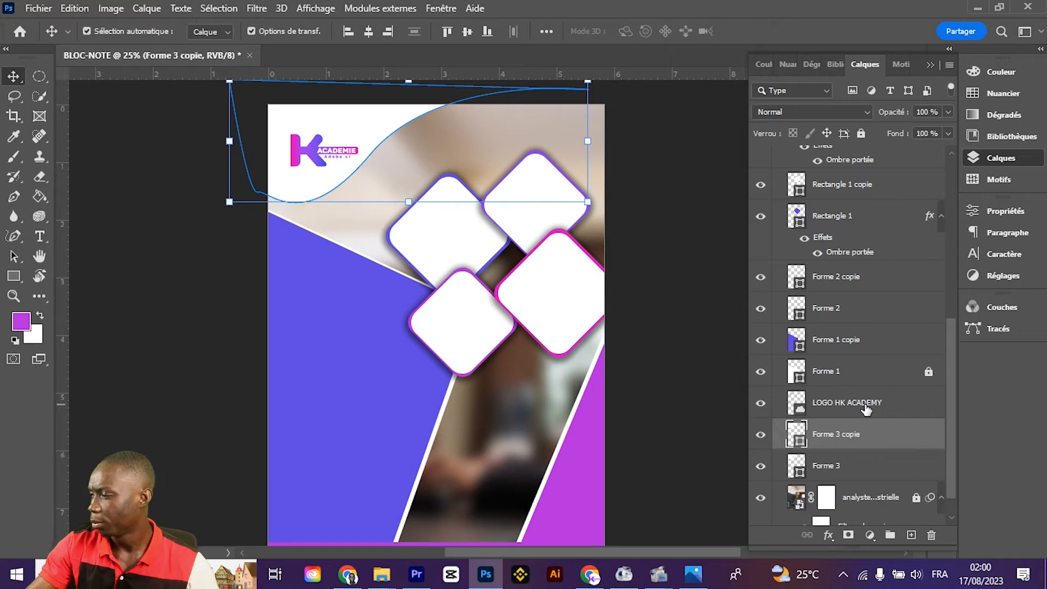
double_click(795, 436)
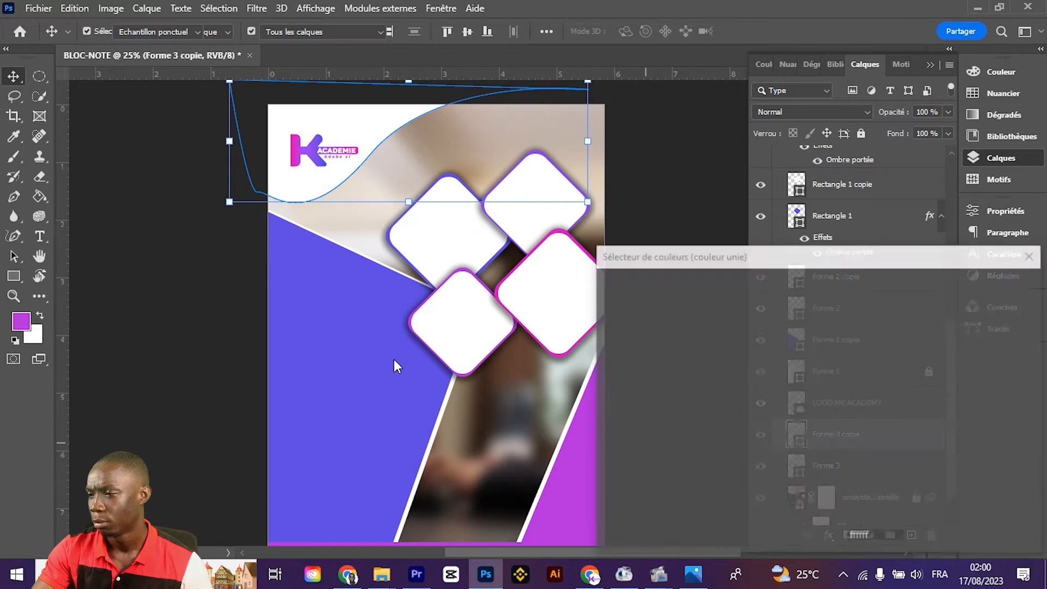
left_click(364, 358)
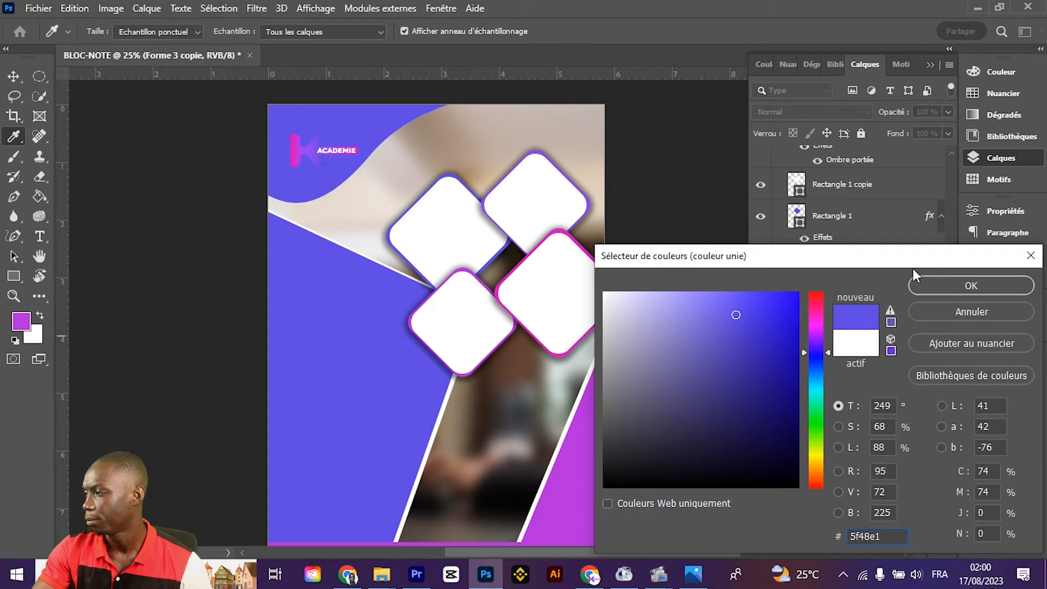
left_click(945, 283)
Place Forme 3 copie below Forme 3, nudge it down to form a thin blue-violet border along the curve, and deselect it
left_click_drag(827, 440, 831, 474)
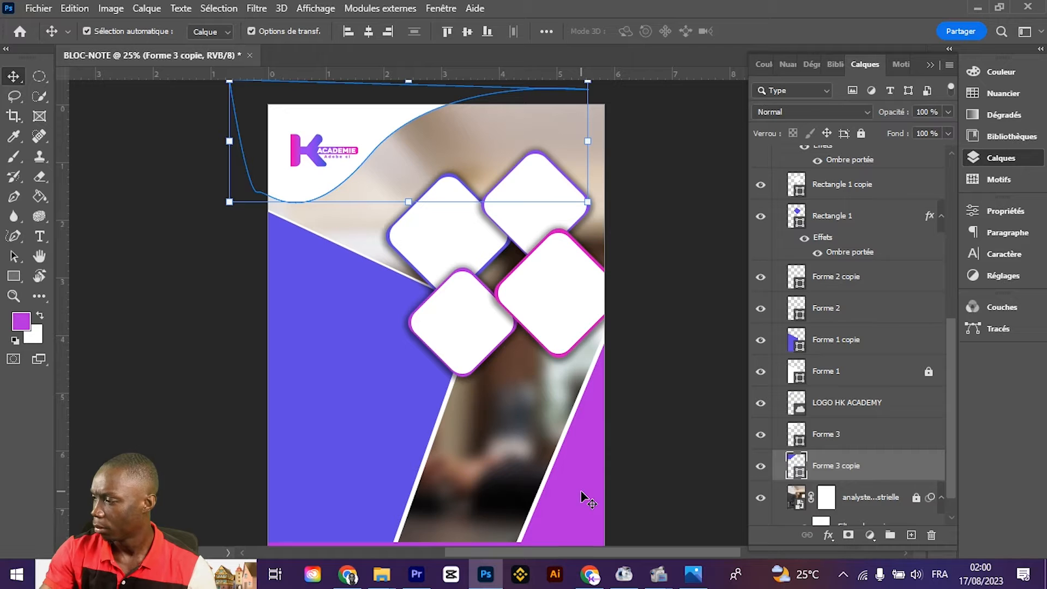
key("Down")
key("Down")
key("Down")
key("Down")
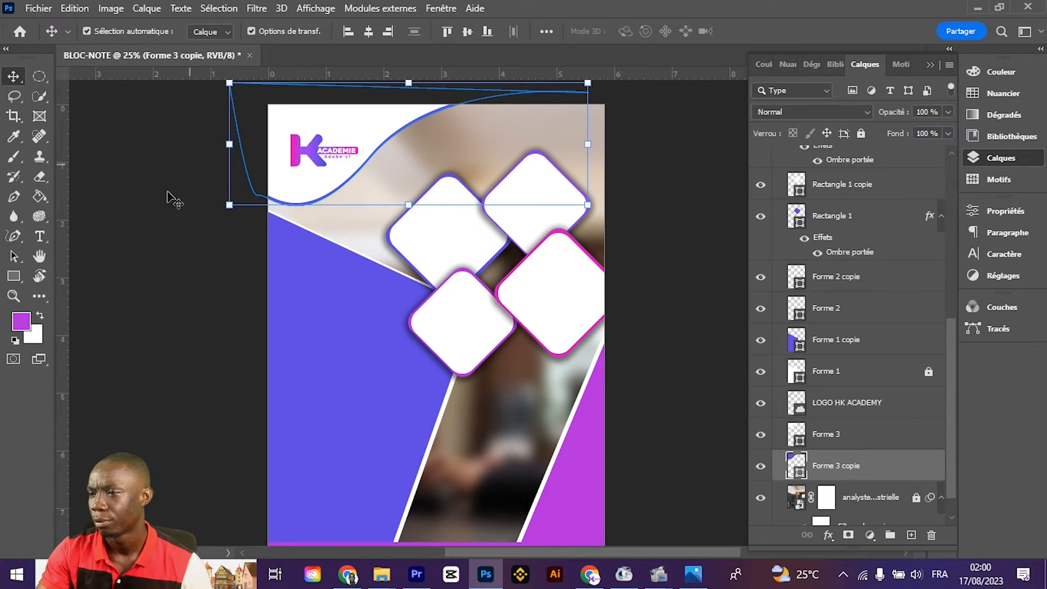
left_click(145, 202)
scroll(336, 246, "down", 3)
scroll(336, 246, "up", 3)
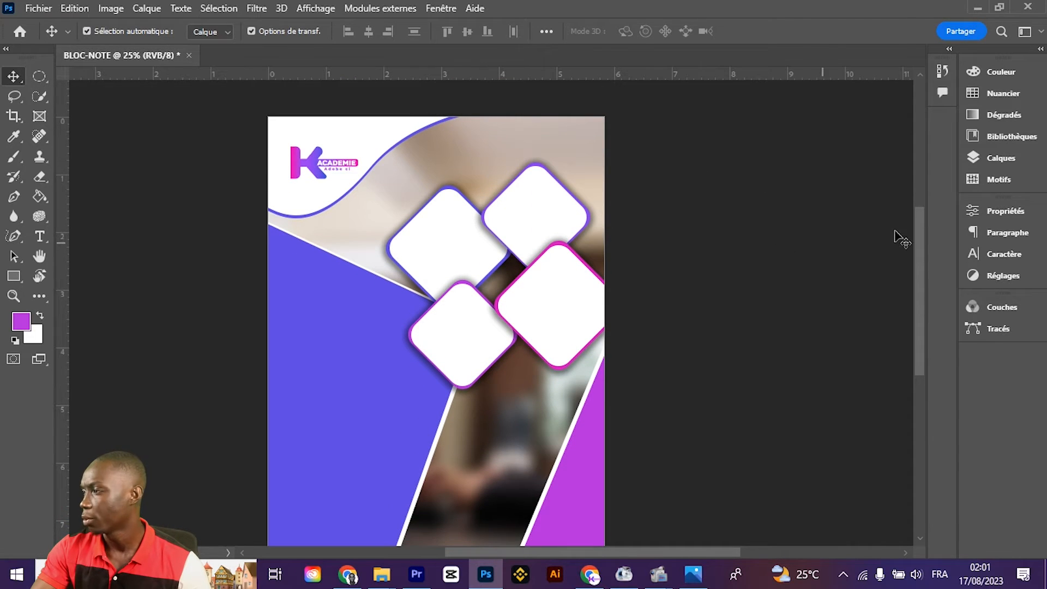
Unlock the background photo layer, delete its layer mask and add a new white one
left_click(991, 155)
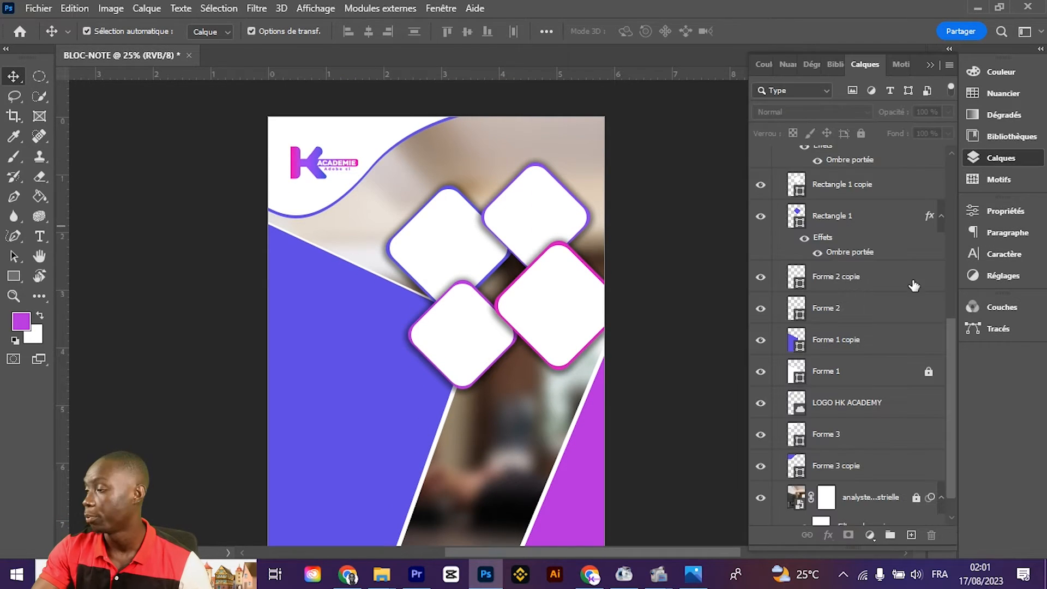
scroll(910, 327, "down", 1)
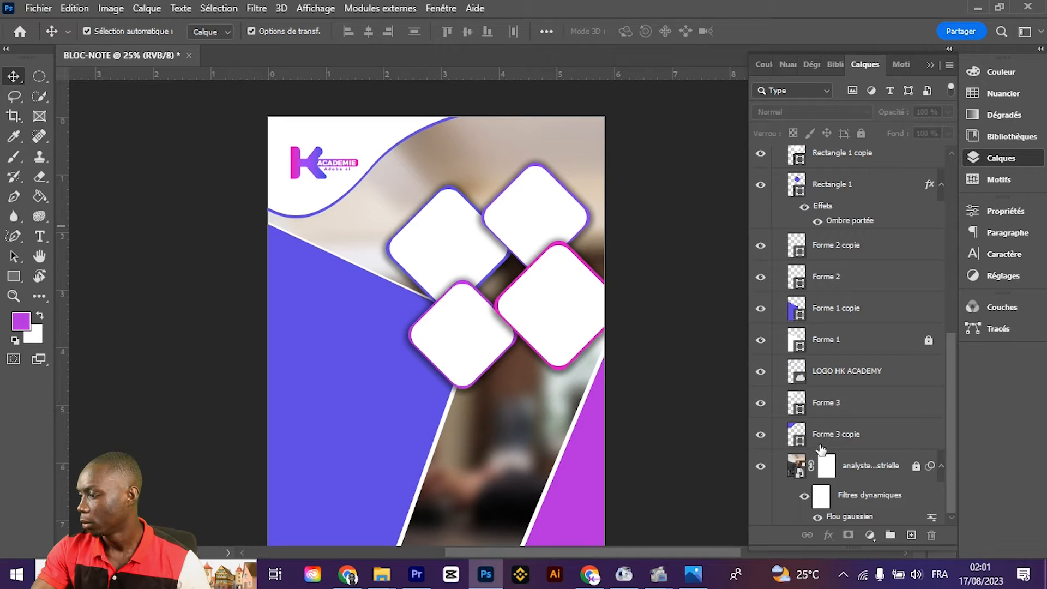
left_click(844, 463)
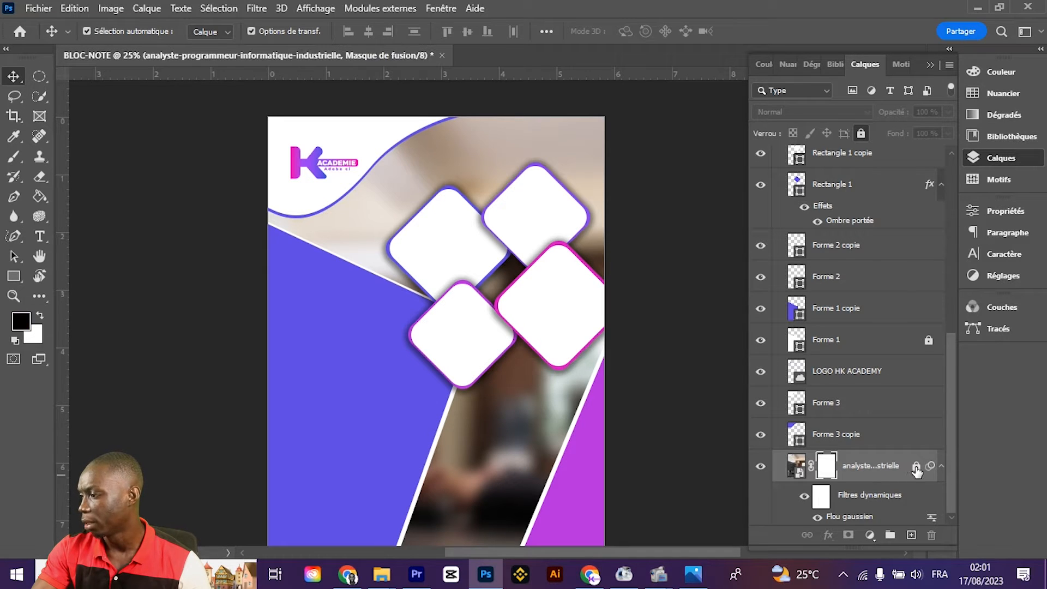
left_click(917, 468)
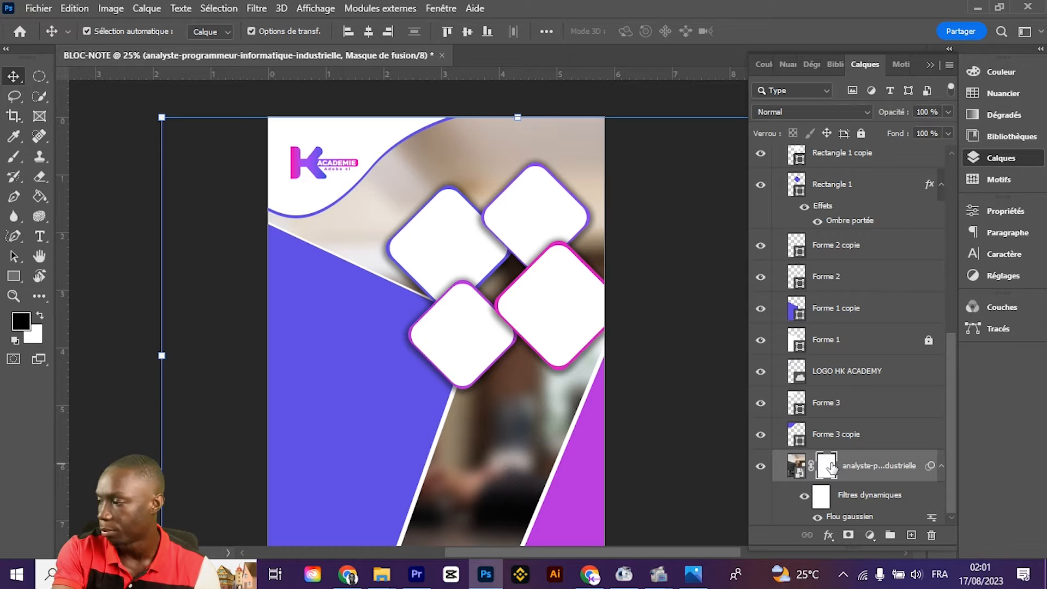
key("Delete")
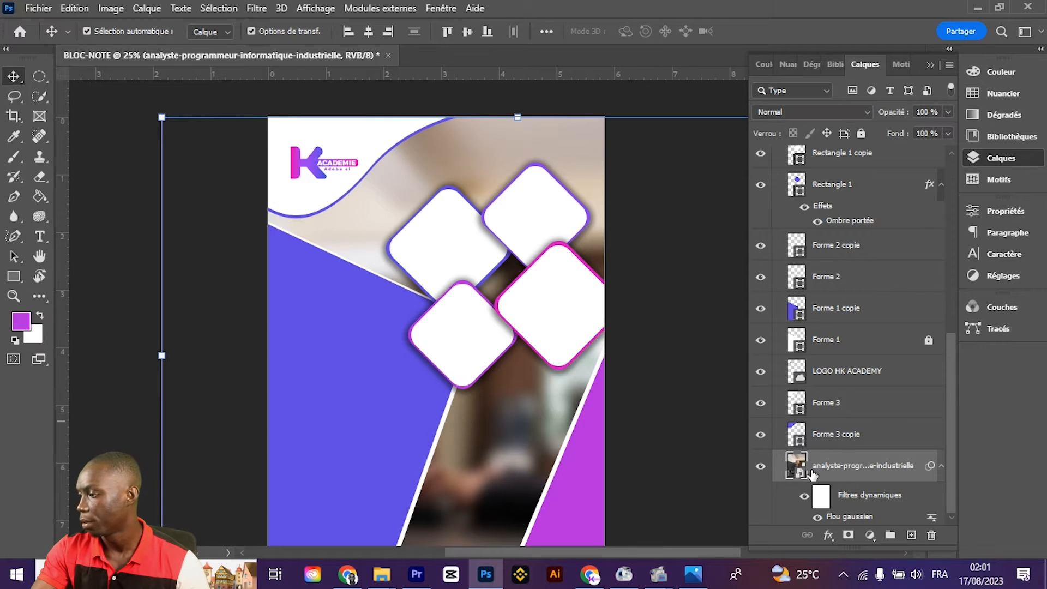
left_click(849, 535)
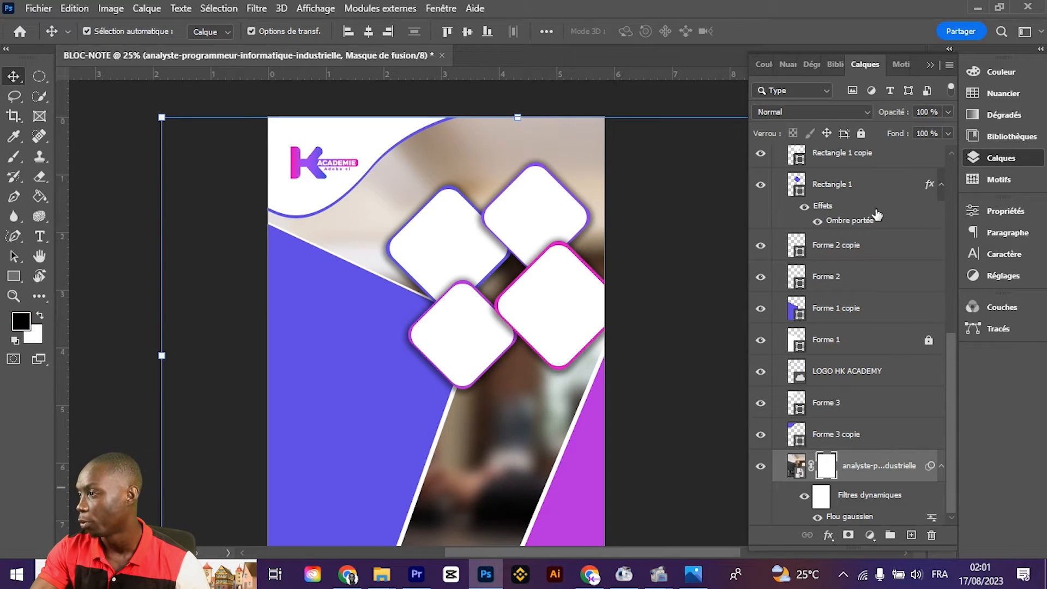
Activate the Brush tool and target the background photo's layer mask for painting in black
left_click(930, 65)
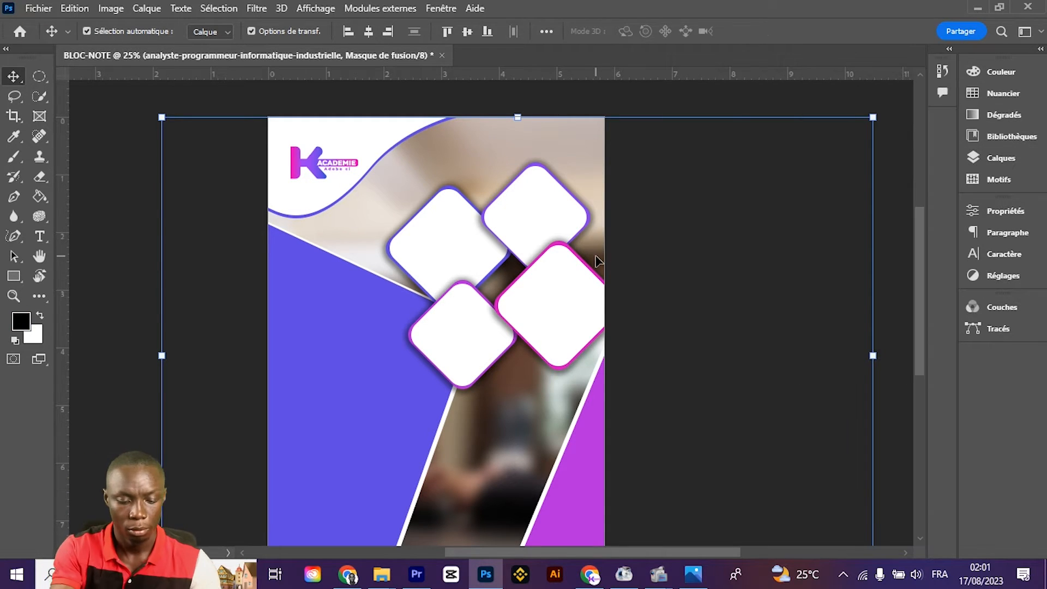
key("ctrl+minus")
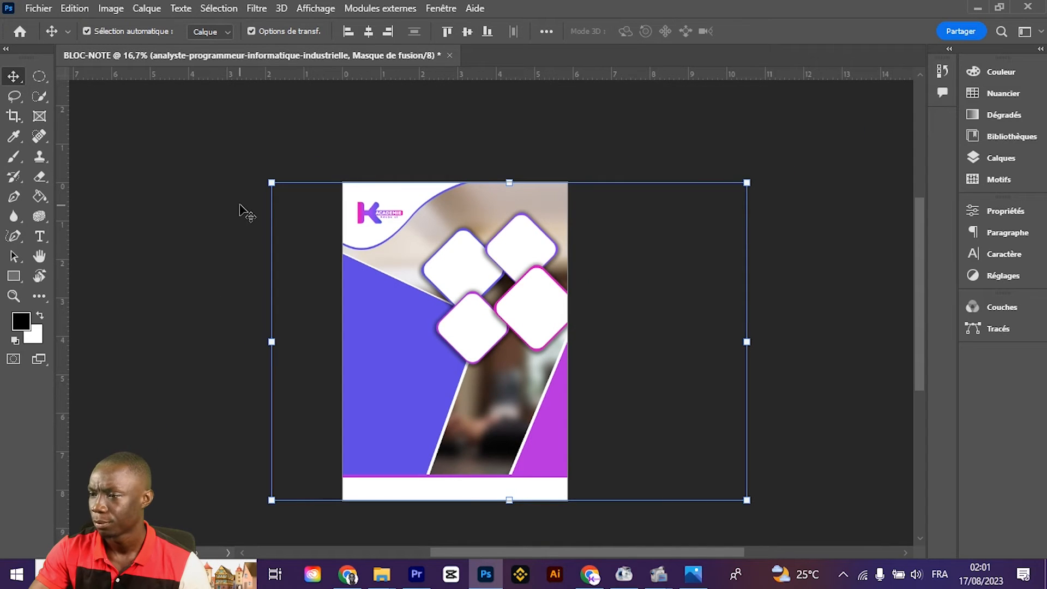
left_click(337, 202)
left_click(516, 197)
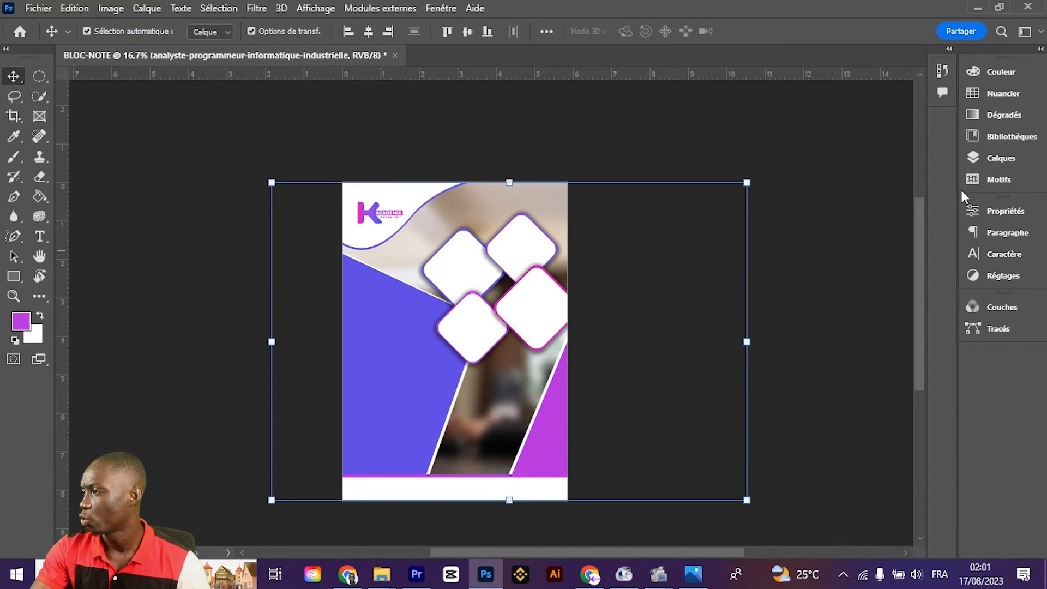
left_click(1001, 158)
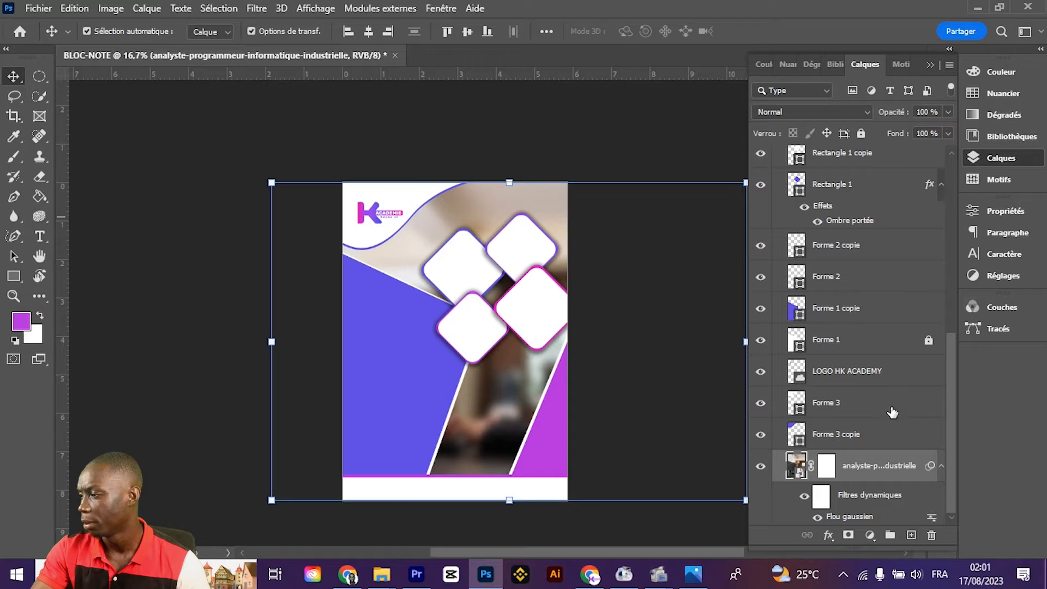
left_click(14, 156)
scroll(201, 140, "up", 1)
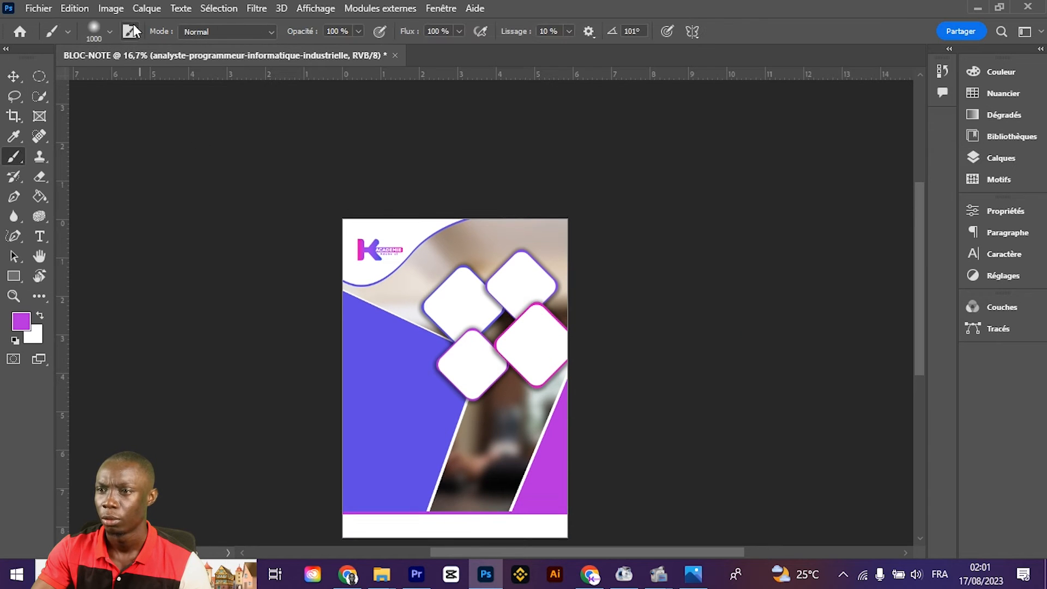
left_click(991, 156)
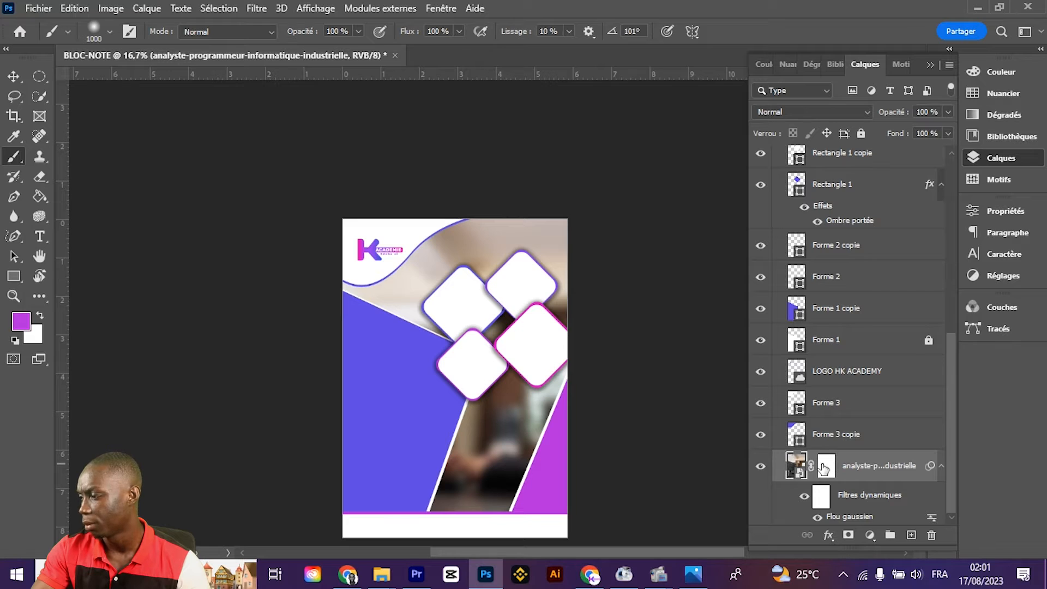
left_click(825, 467)
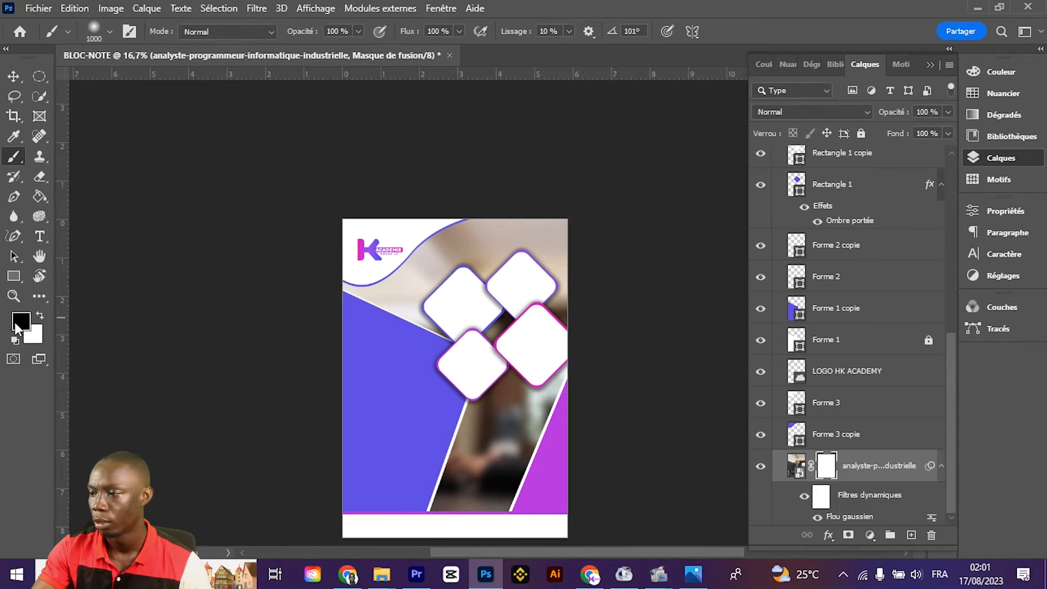
mouse_move(558, 249)
left_mouse_down()
mouse_move(568, 248)
mouse_move(343, 332)
mouse_move(351, 289)
left_mouse_up()
mouse_move(497, 419)
left_mouse_down()
mouse_move(505, 445)
mouse_move(637, 348)
mouse_move(545, 418)
mouse_move(562, 371)
mouse_move(505, 366)
left_mouse_up()
key("ctrl+z")
key("ctrl+z")
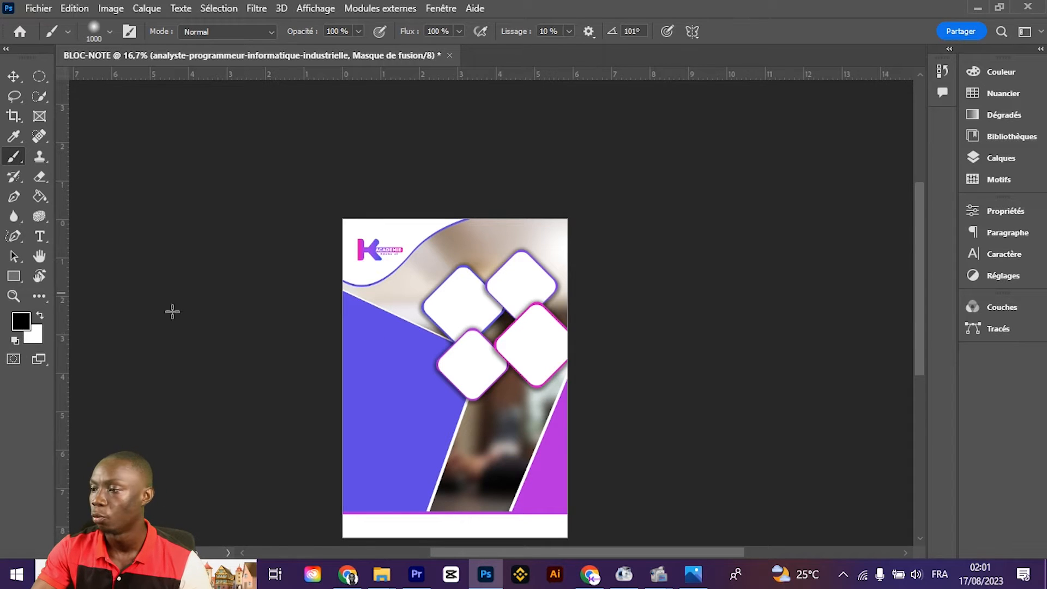
Paint the photo's mask black between the blue-violet and purple shapes to hide the lower photo, and switch the brush colour to white
mouse_move(514, 452)
left_mouse_down()
mouse_move(472, 492)
mouse_move(485, 452)
left_mouse_up()
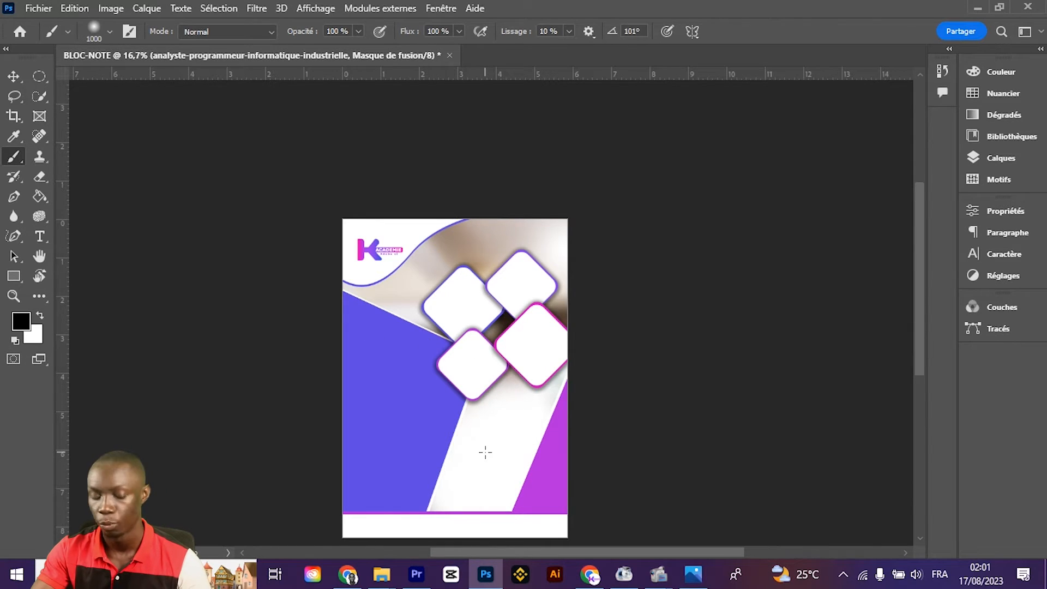
key("x")
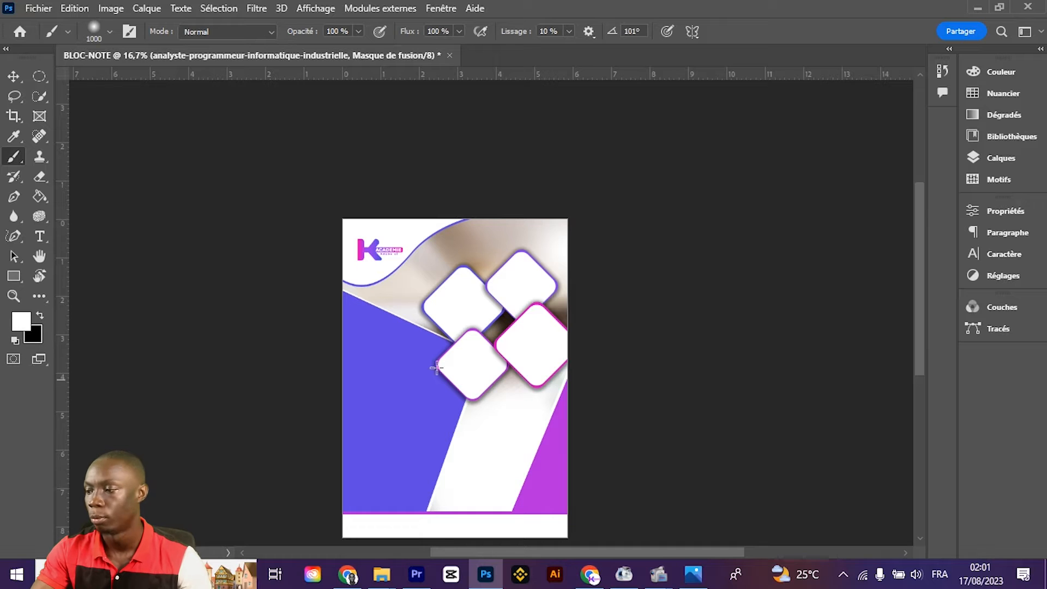
Paint the photo's mask white between the blue-violet and purple shapes to bring back the lower photo, adjusting the strokes with undo and redo
mouse_move(533, 385)
left_mouse_down()
mouse_move(496, 474)
mouse_move(498, 400)
left_mouse_up()
left_click(567, 397)
key("ctrl+z")
key("ctrl+z")
key("ctrl+shift+z")
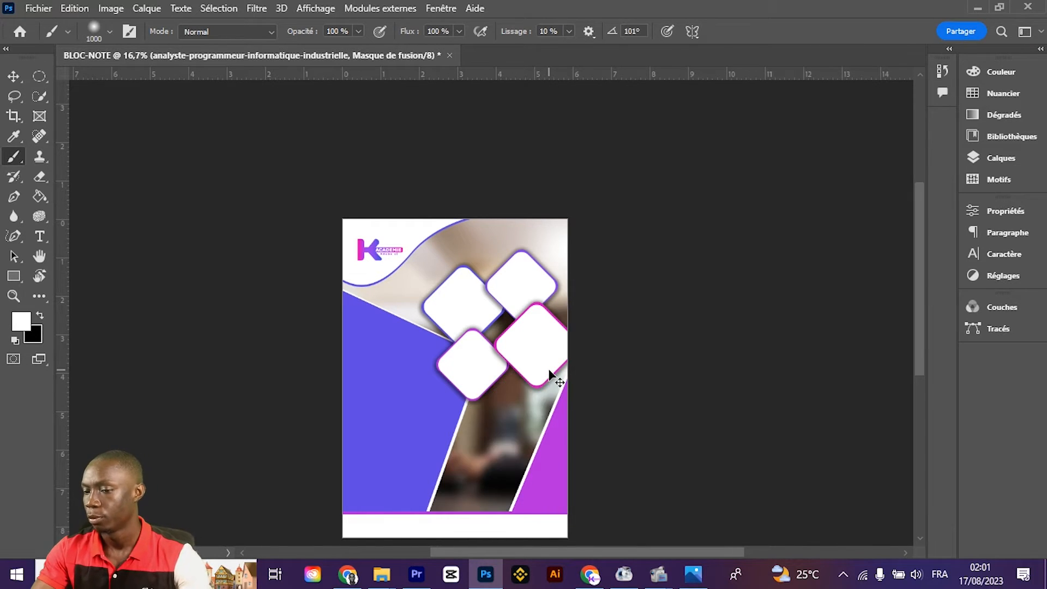
Switch the brush colour to black and set the brush size to 3000 px
left_click(39, 316)
left_click(1015, 158)
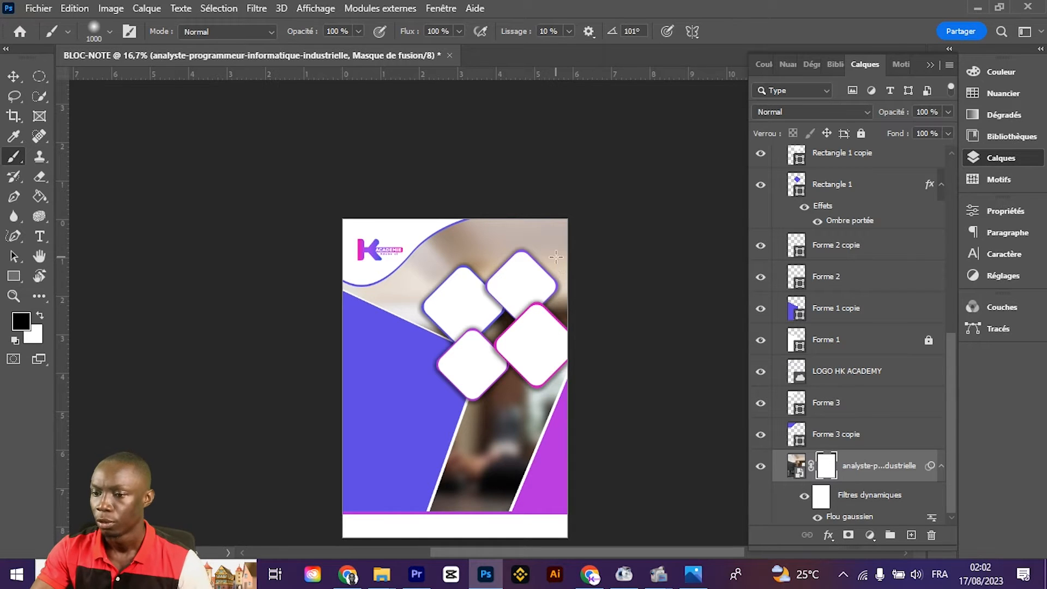
left_click(109, 32)
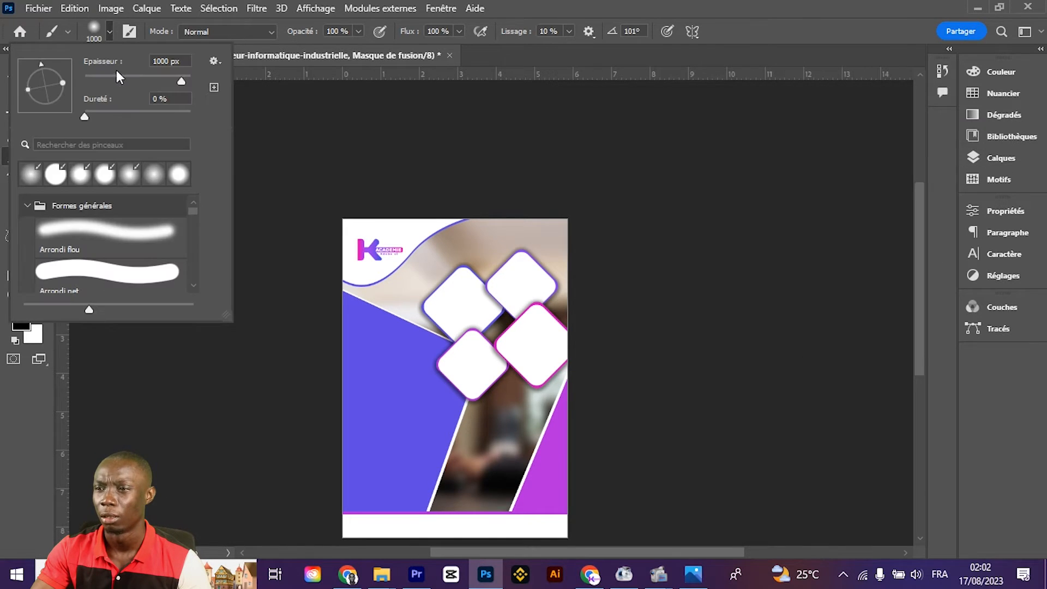
left_click_drag(168, 60, 134, 67)
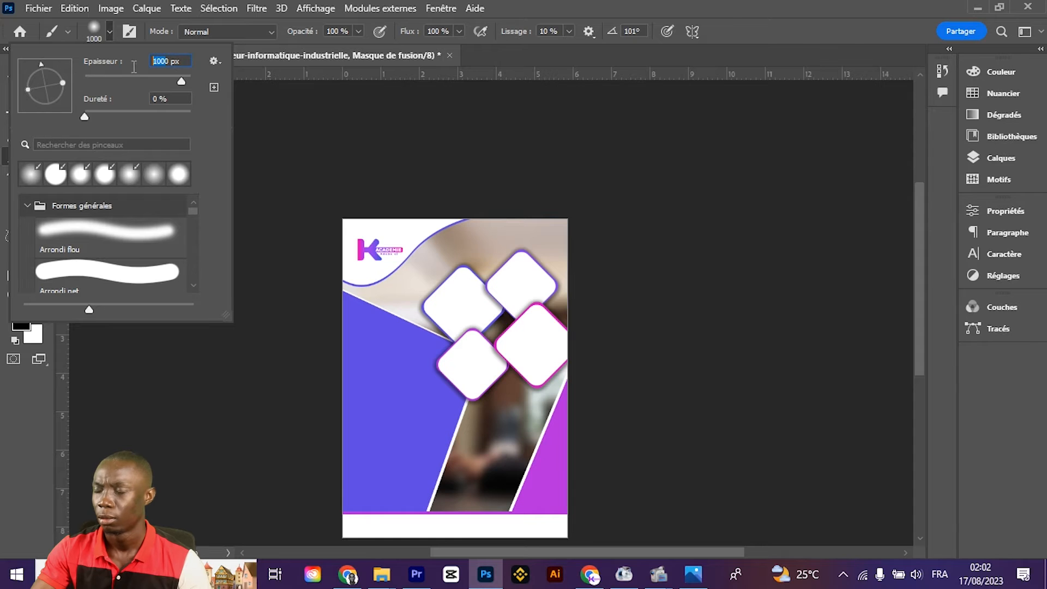
type("0")
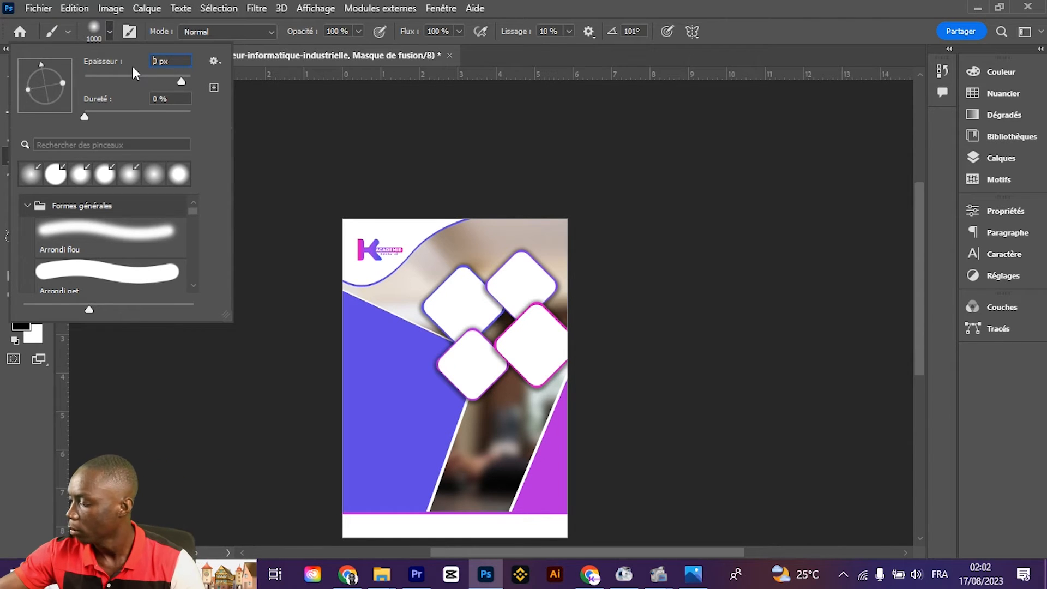
type("300")
key("Return")
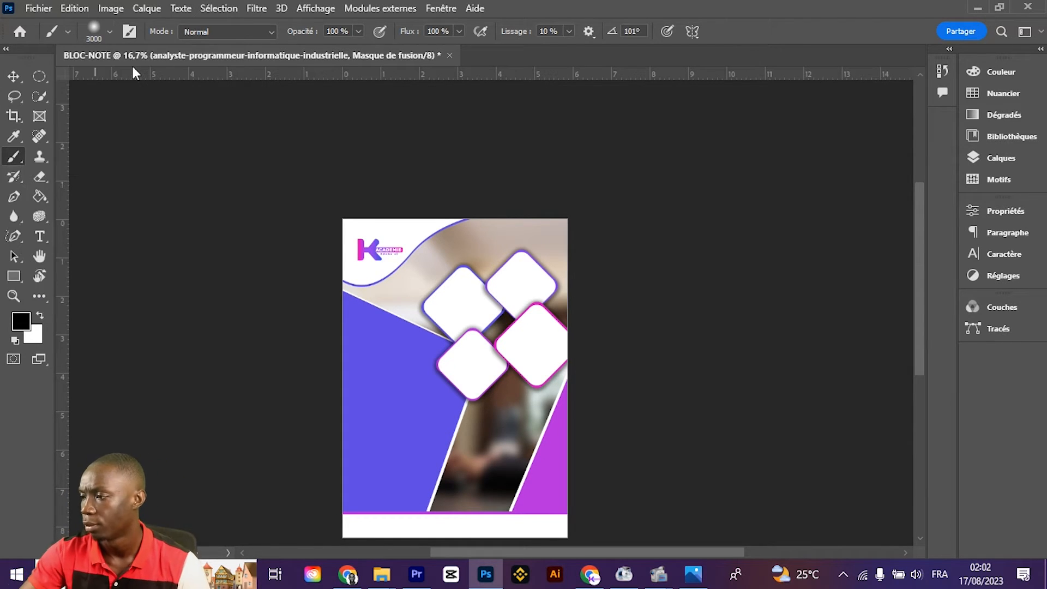
left_click(519, 241)
scroll(488, 429, "down", 1)
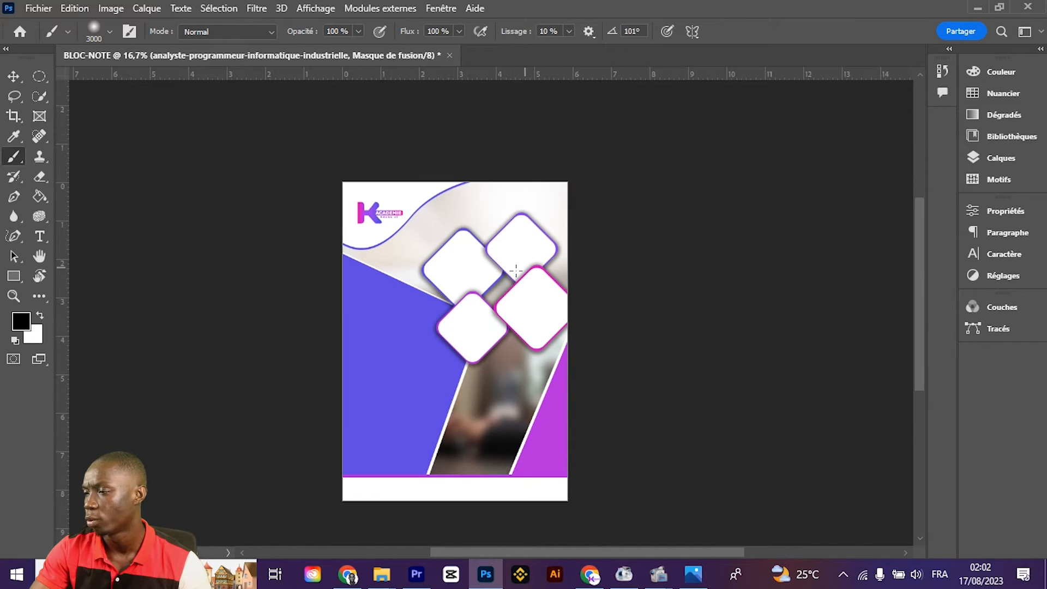
key("ctrl+z")
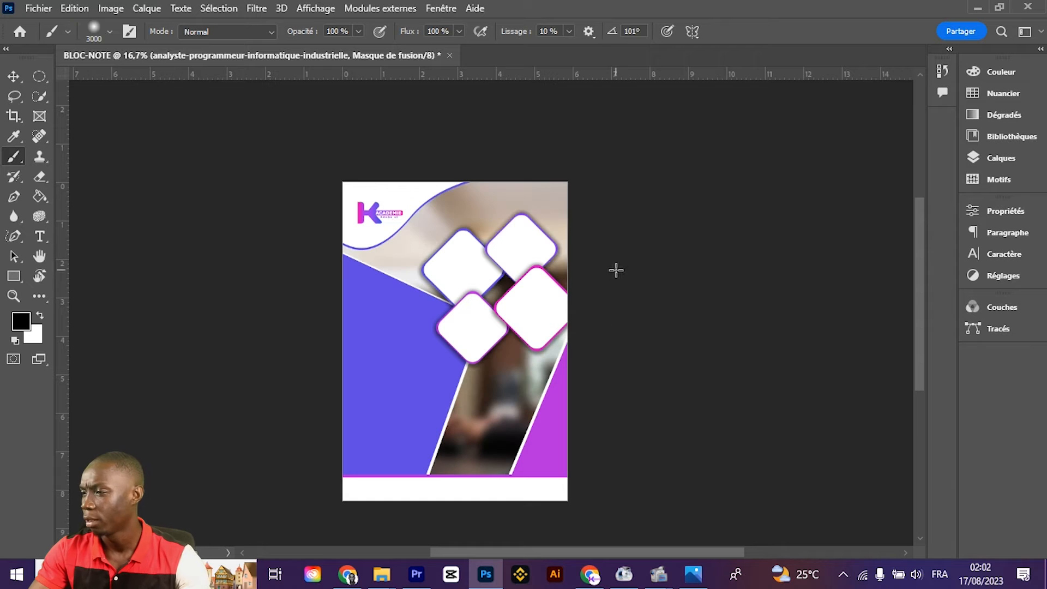
Fade the photo's upper and lower edges with black dabs on its mask made from outside the canvas, and deselect the layer with the Move tool
left_click(599, 140)
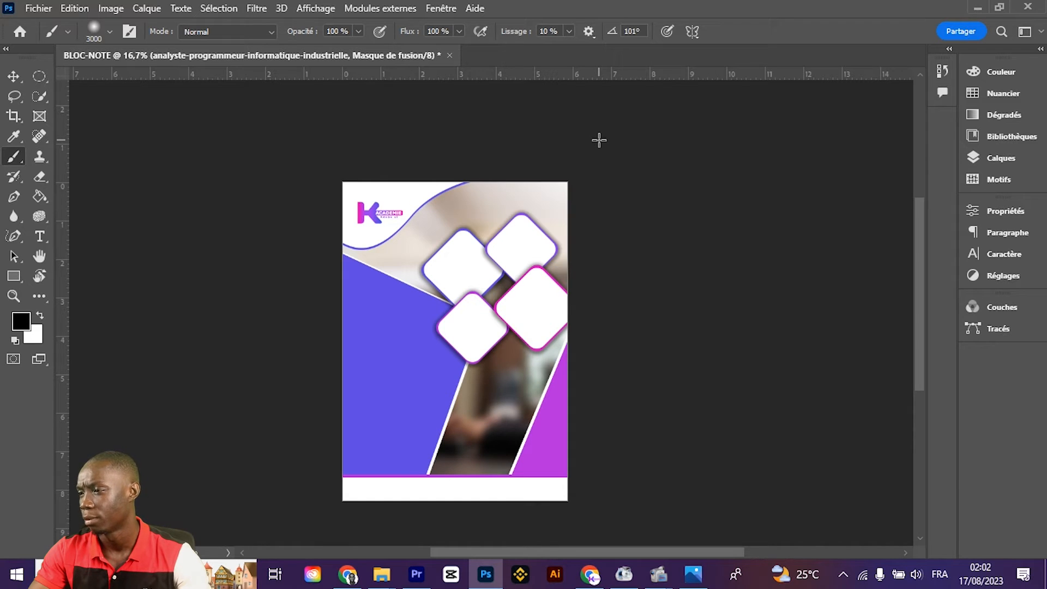
left_click(489, 113)
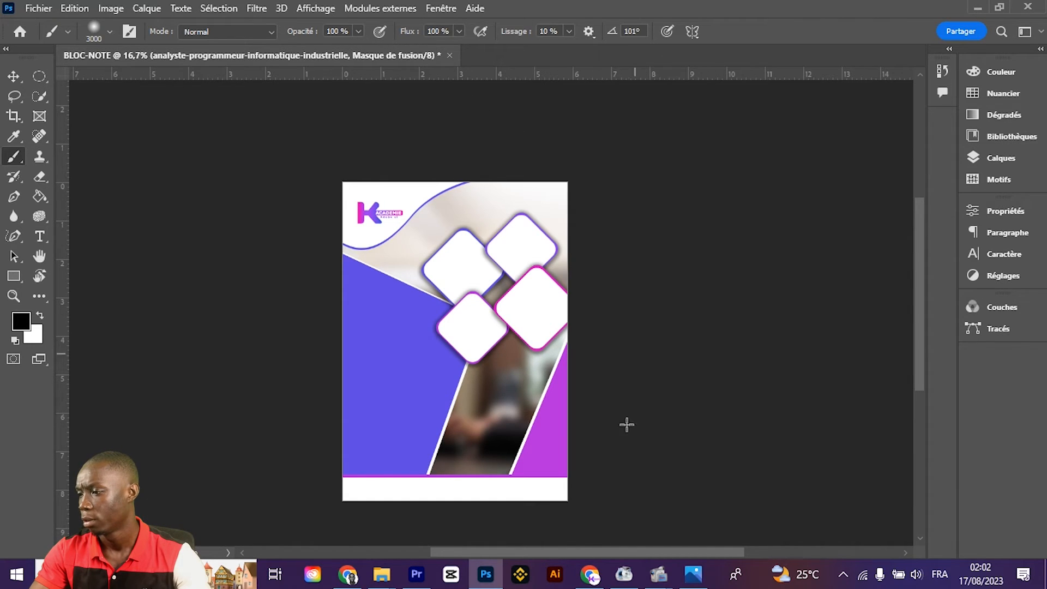
scroll(491, 478, "down", 2)
left_click(469, 477)
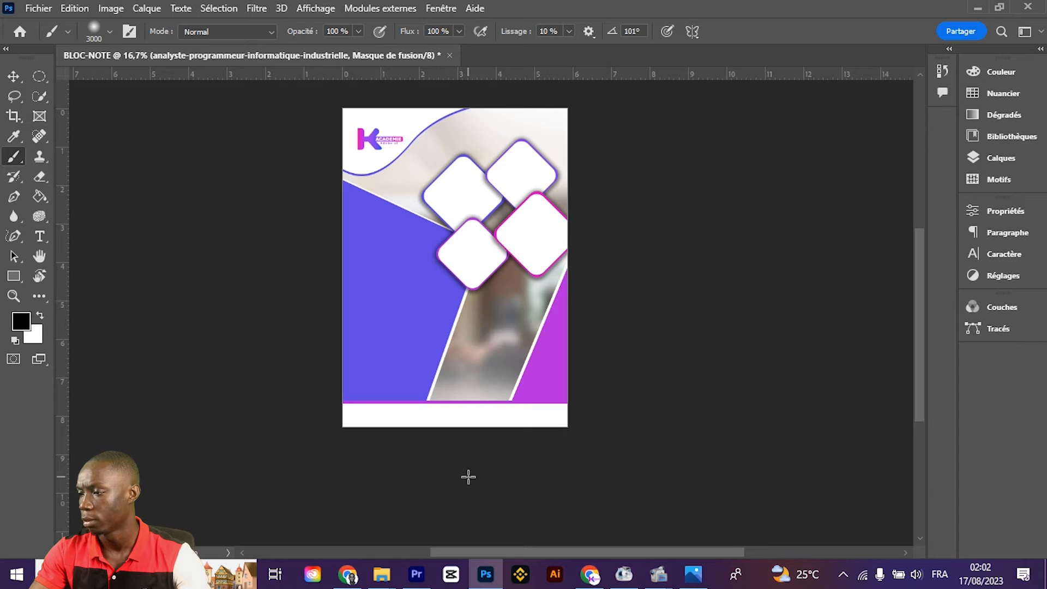
left_click(13, 77)
left_click(176, 226)
scroll(391, 255, "up", 1)
scroll(270, 272, "up", 1)
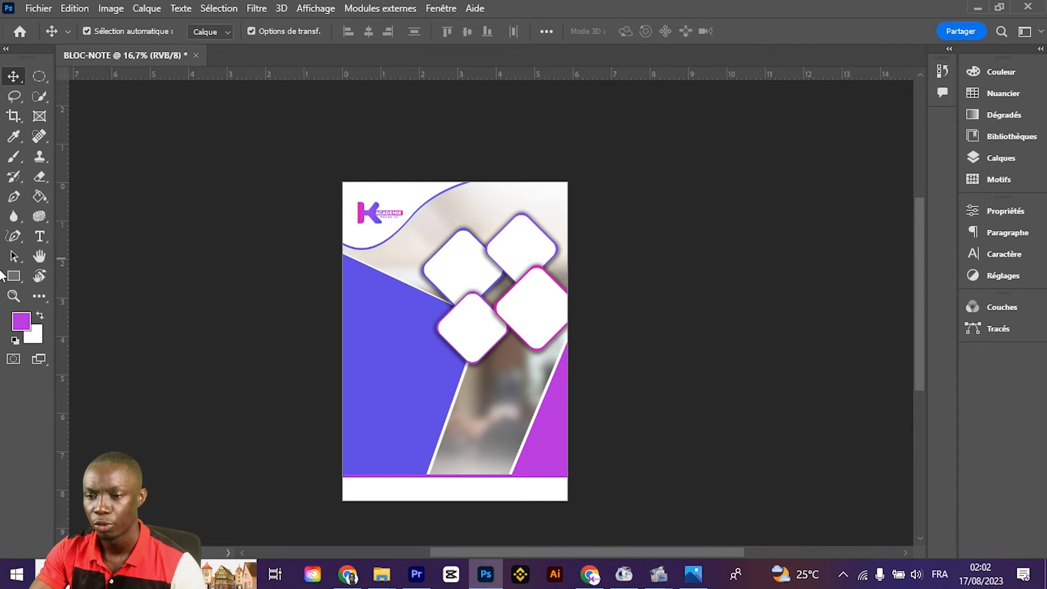
Place the white brush-stroke graphic Illustration 211 from the FORMATION ELEMENT library on the blue-violet shape
left_click(988, 134)
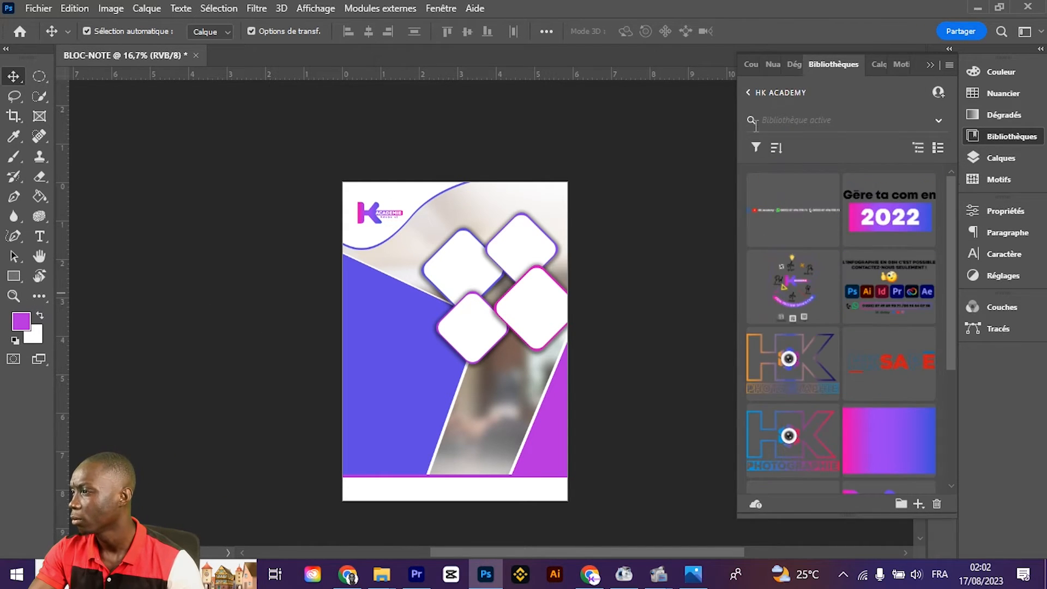
left_click(751, 93)
left_click(793, 225)
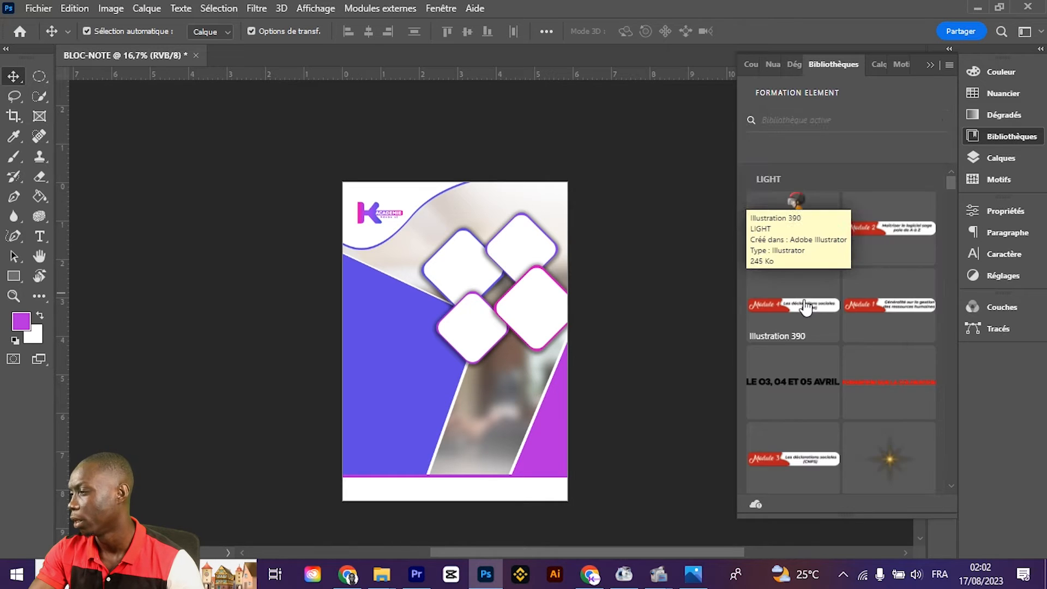
scroll(806, 327, "down", 10)
scroll(806, 338, "down", 8)
scroll(806, 338, "up", 6)
scroll(806, 333, "down", 7)
scroll(812, 355, "down", 10)
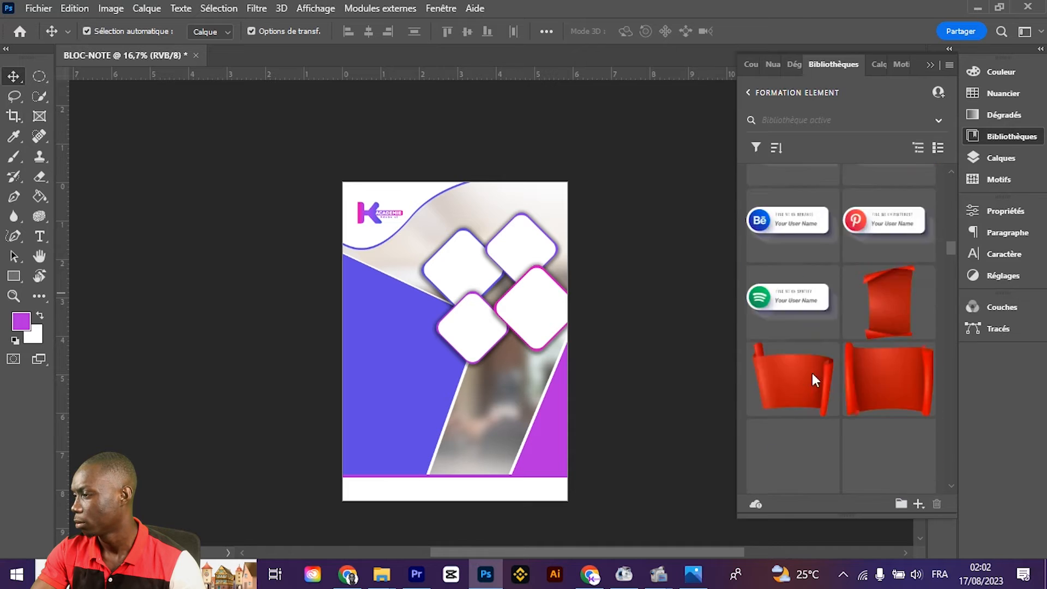
scroll(813, 388, "down", 10)
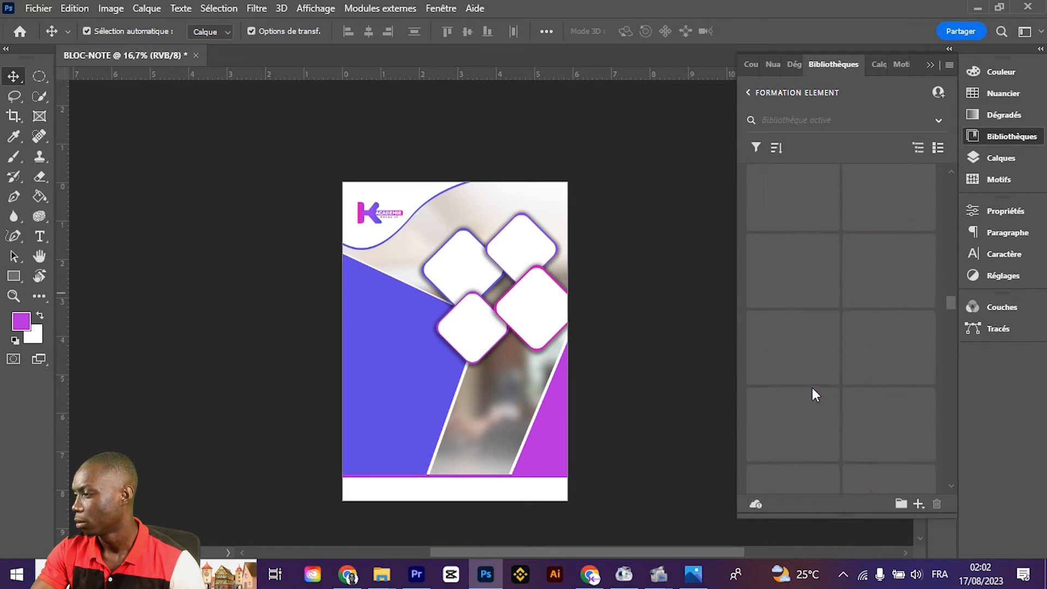
scroll(813, 388, "down", 10)
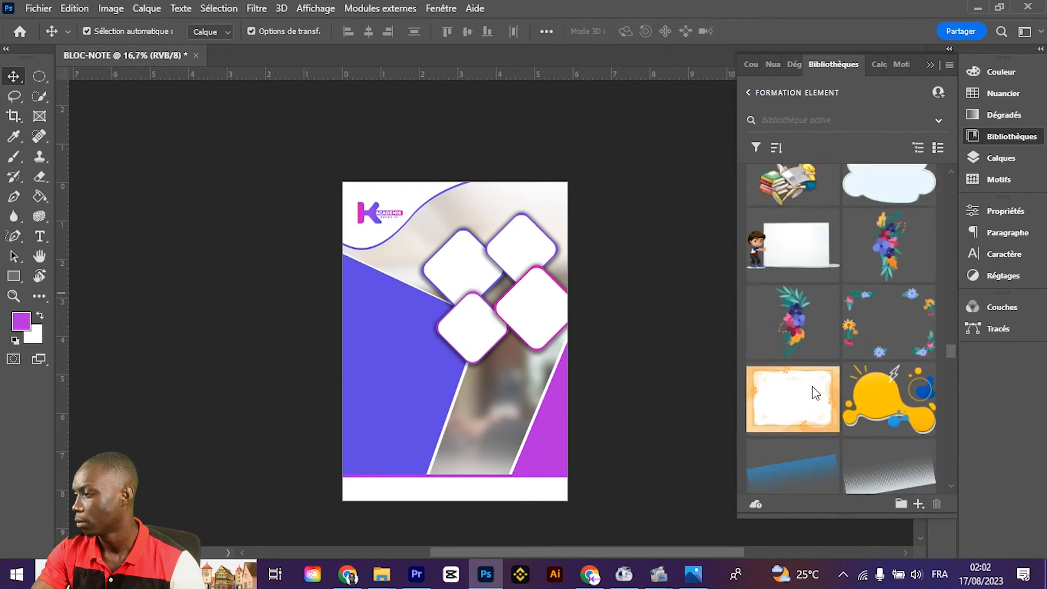
scroll(812, 386, "down", 5)
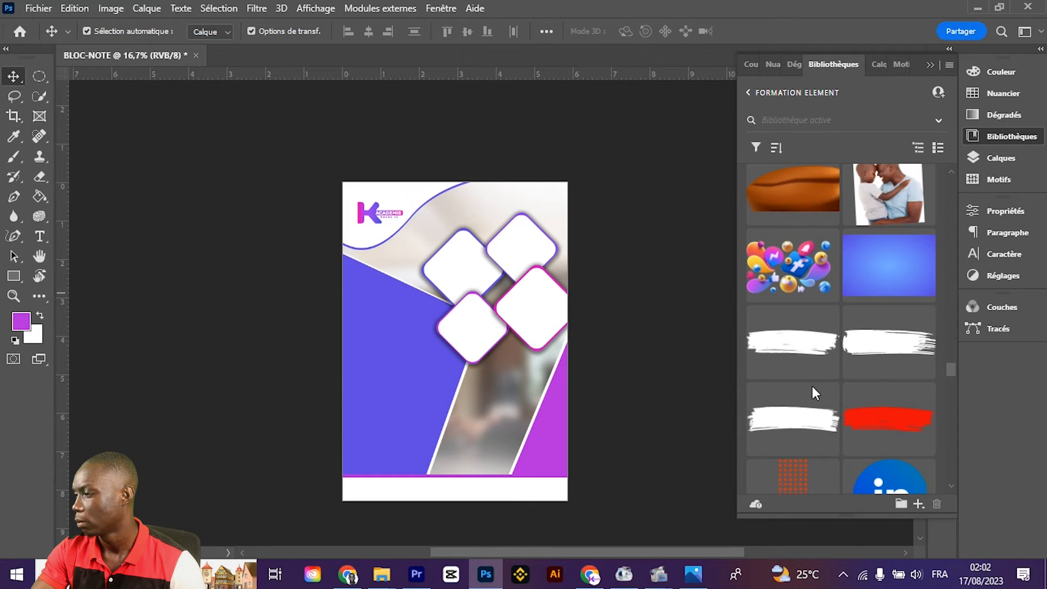
mouse_move(784, 348)
left_mouse_down()
mouse_move(795, 344)
mouse_move(404, 313)
left_mouse_up()
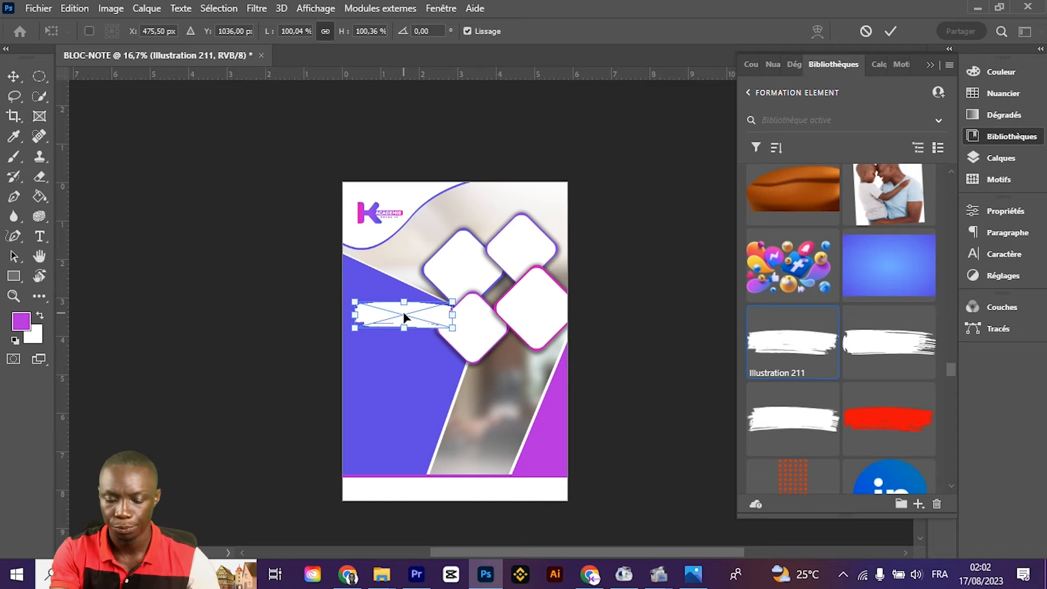
Scale Illustration 211 down to about 81 % and position it on the blue-violet shape beside the lowest-left diamond
key("ctrl+plus")
key("ctrl+plus")
key("ctrl+plus")
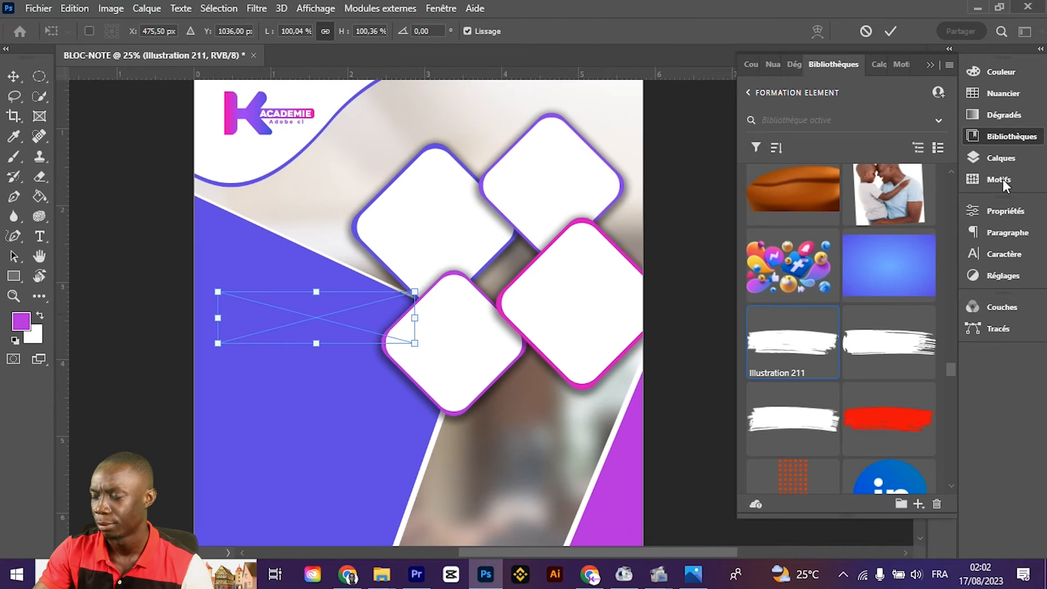
mouse_move(346, 309)
left_mouse_down()
mouse_move(290, 321)
mouse_move(316, 321)
left_mouse_up()
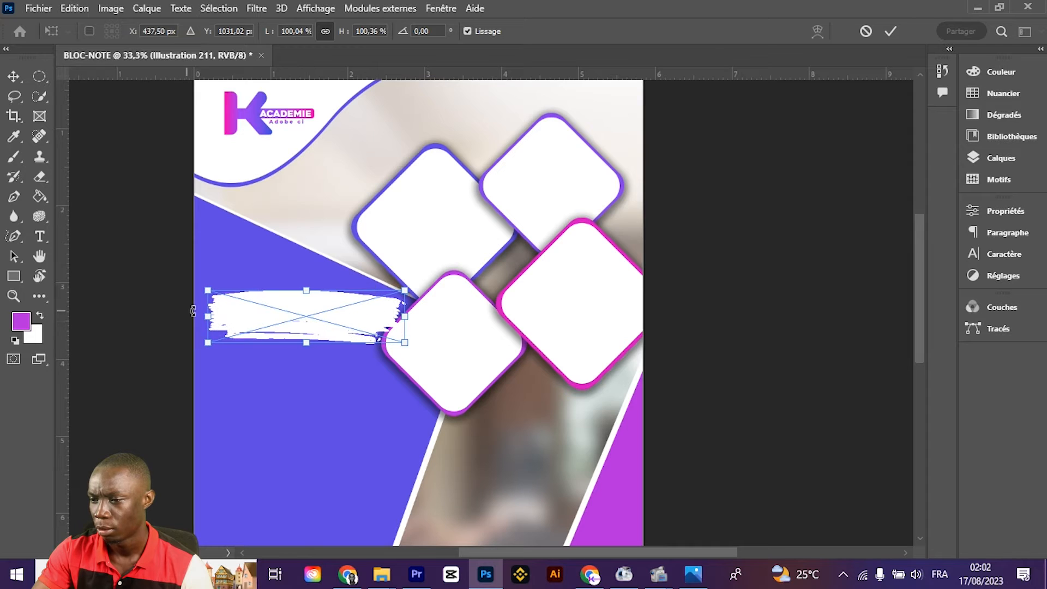
left_click_drag(205, 318, 245, 322)
left_click_drag(338, 330, 331, 331)
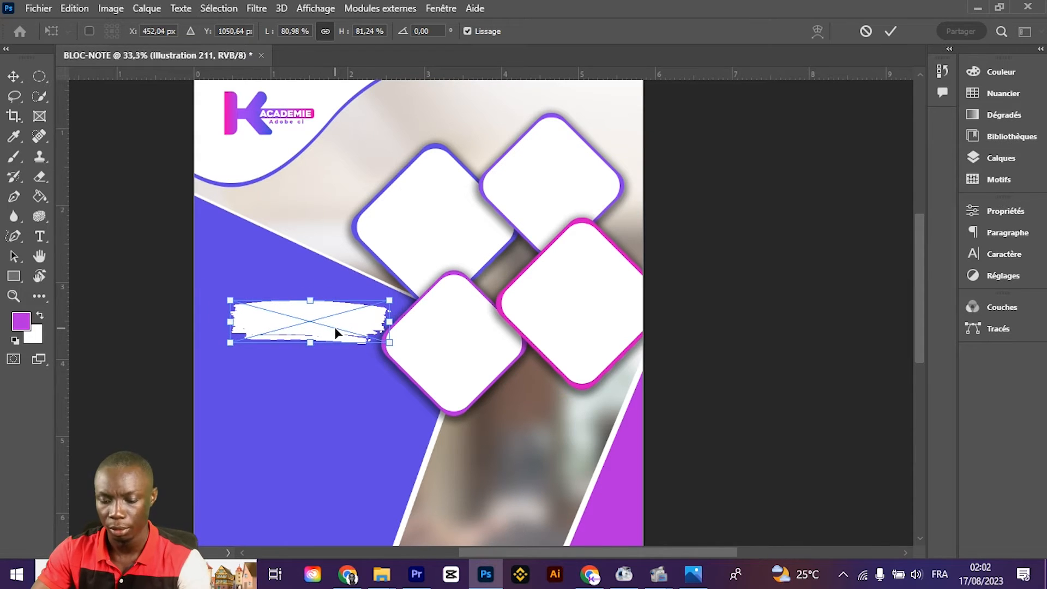
key("Return")
scroll(305, 365, "down", 2)
scroll(304, 355, "up", 3)
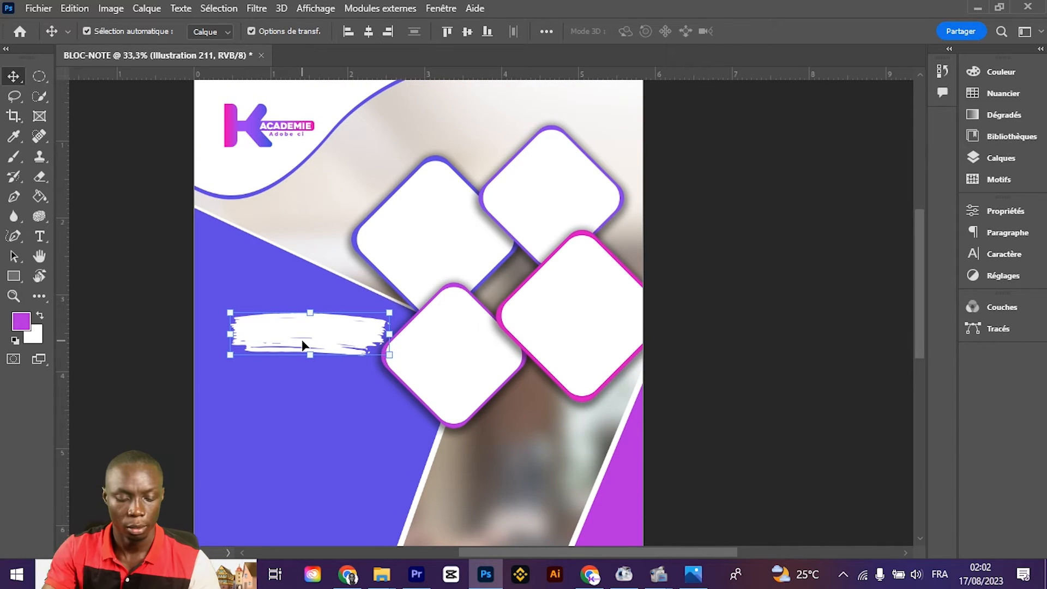
Create a new guide layout with margins, setting the left margin to 0,343 po
key("ctrl+minus")
key("ctrl+minus")
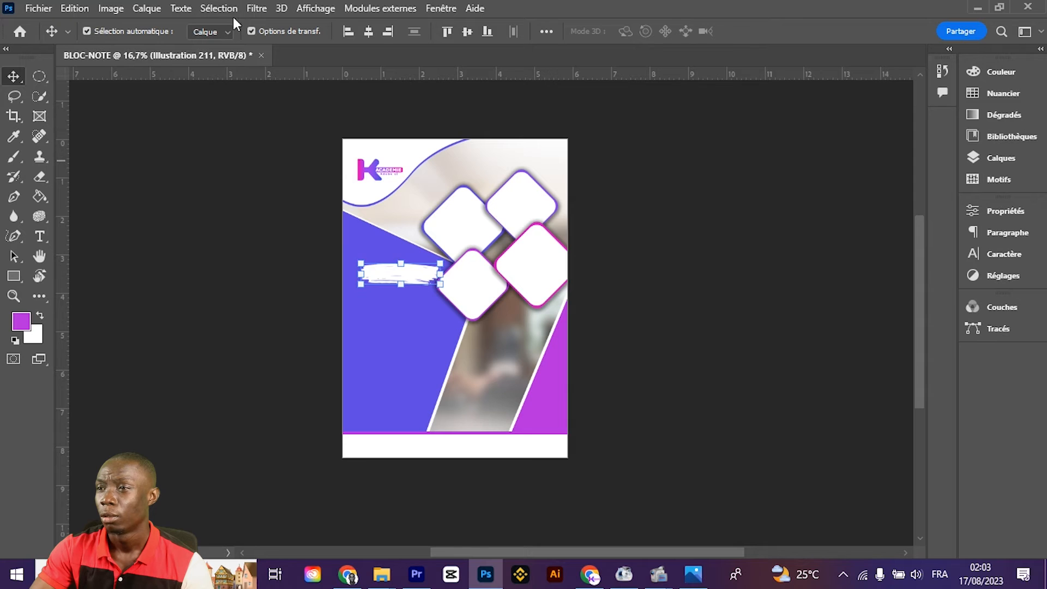
left_click(258, 9)
left_click(314, 9)
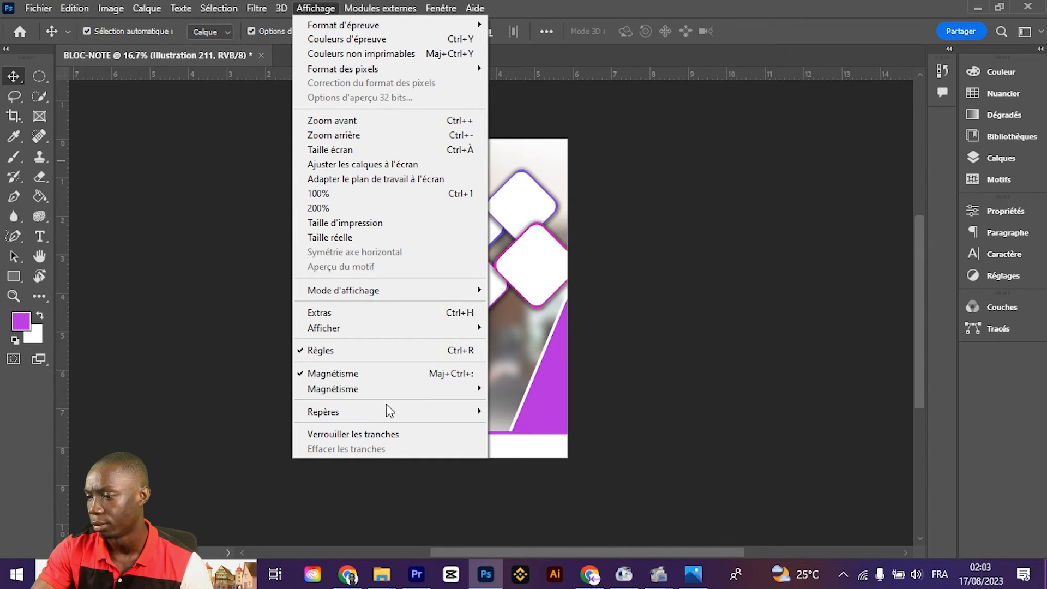
mouse_move(386, 413)
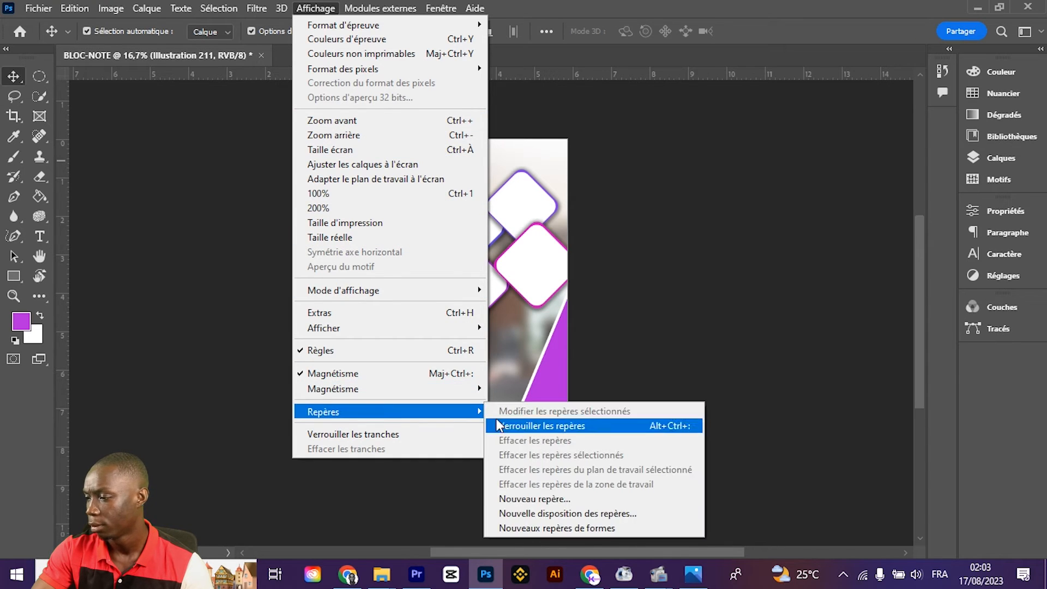
left_click(551, 513)
left_click_drag(447, 181, 557, 182)
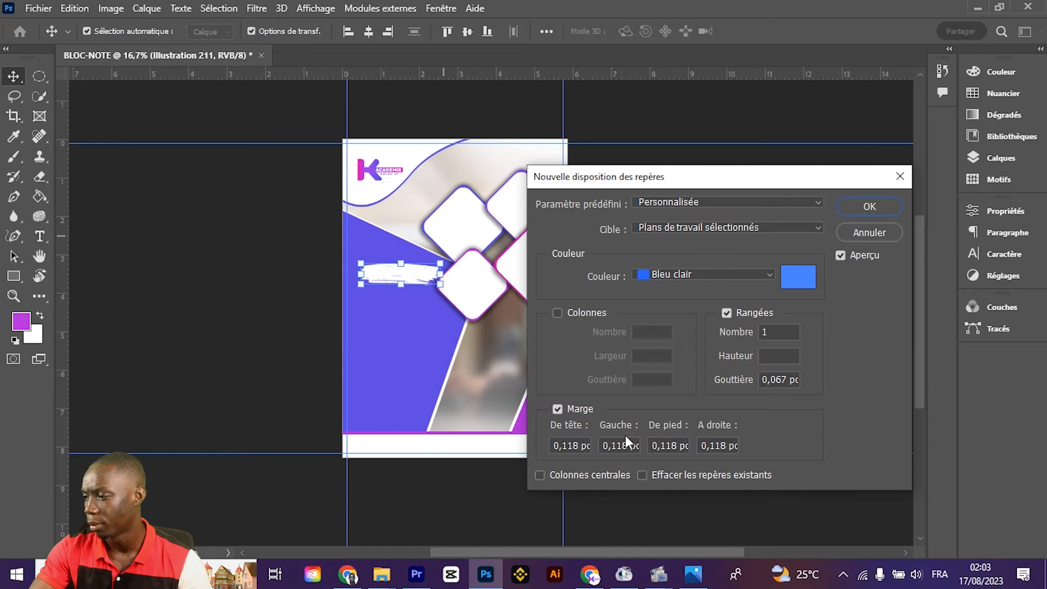
left_click_drag(612, 430, 665, 418)
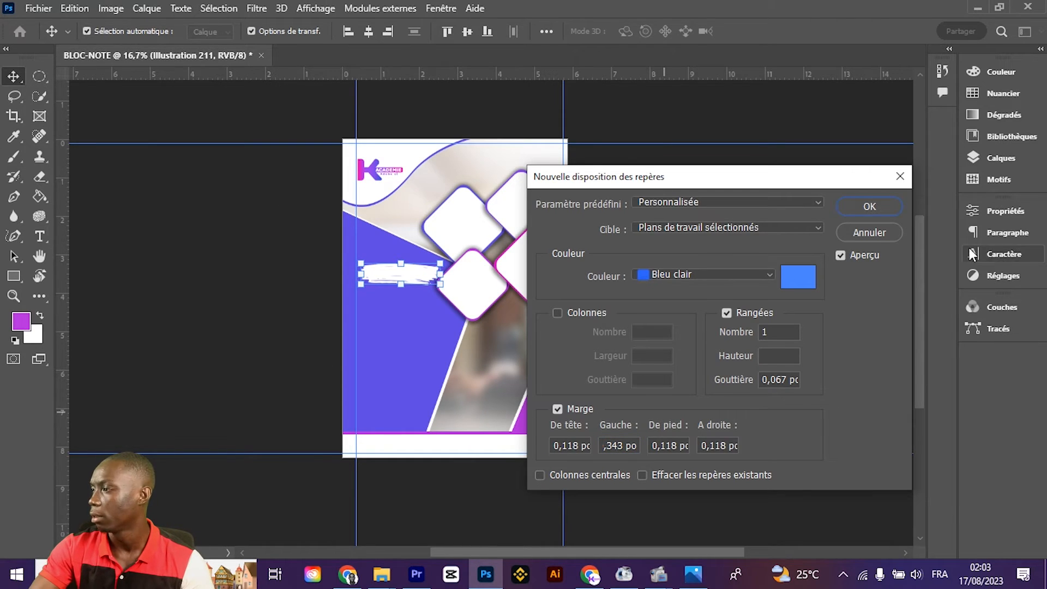
left_click(868, 205)
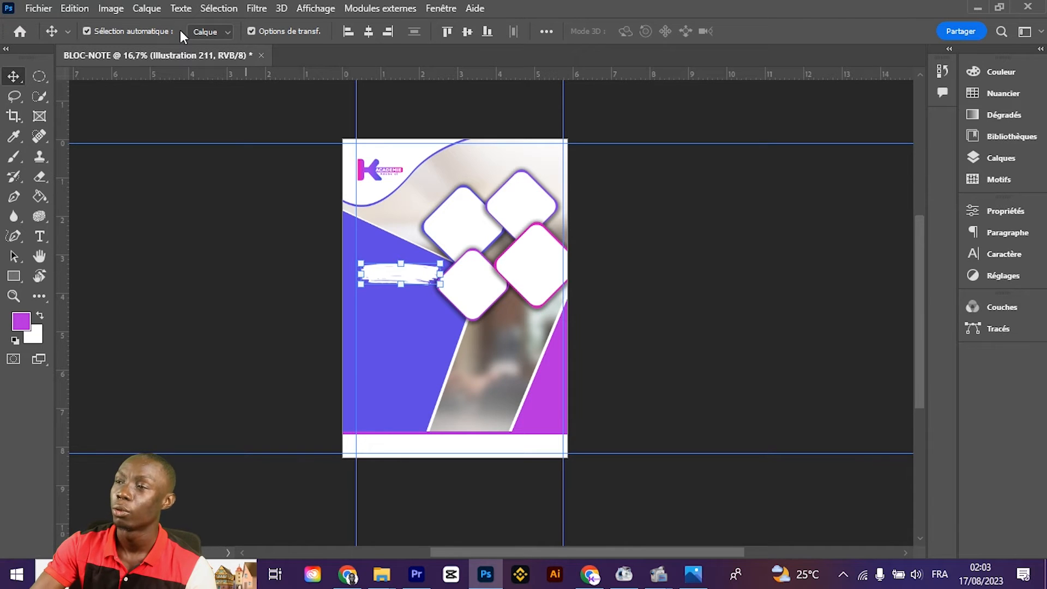
Open a new guide layout and try a top margin of 5 mm, then revert that margin
left_click(314, 8)
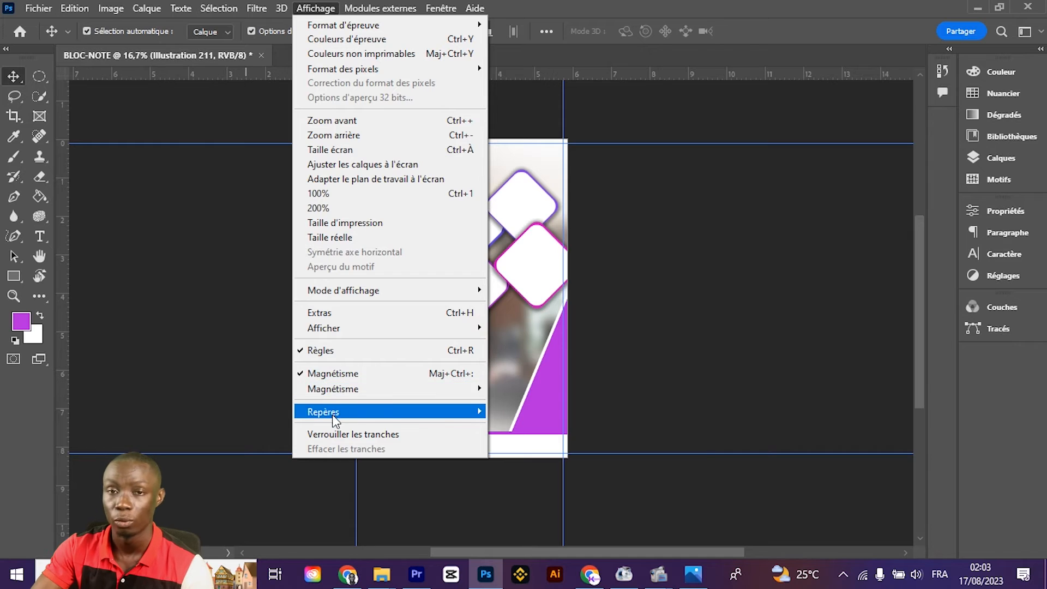
mouse_move(321, 392)
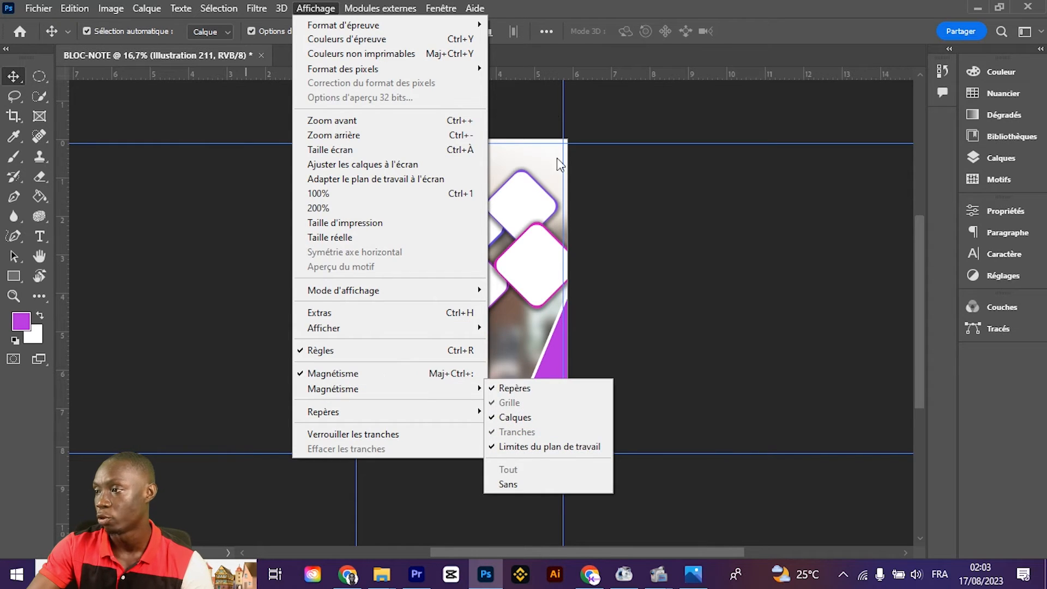
left_click(565, 5)
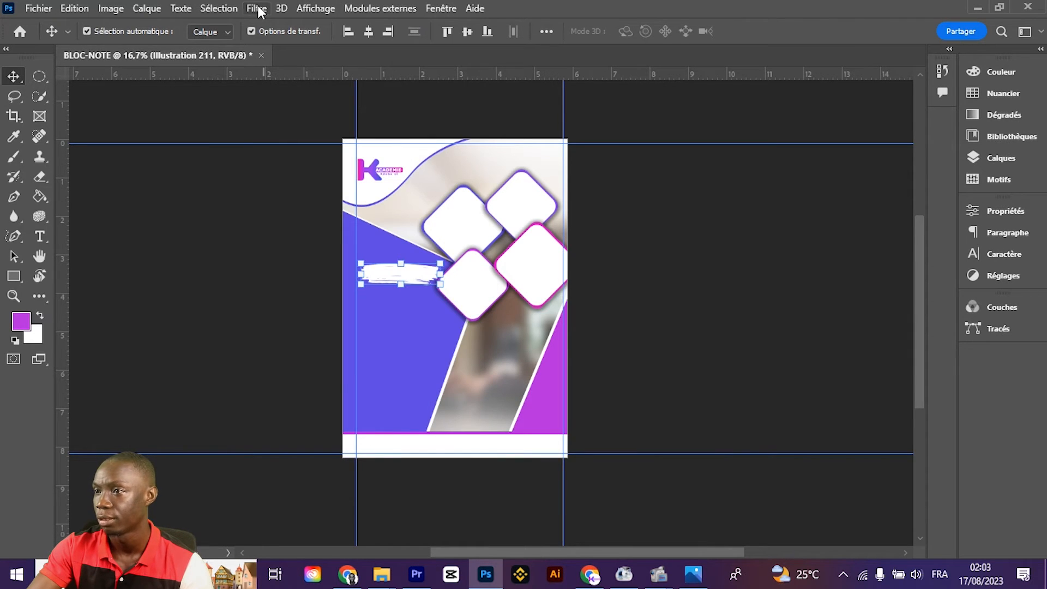
left_click(316, 8)
mouse_move(352, 416)
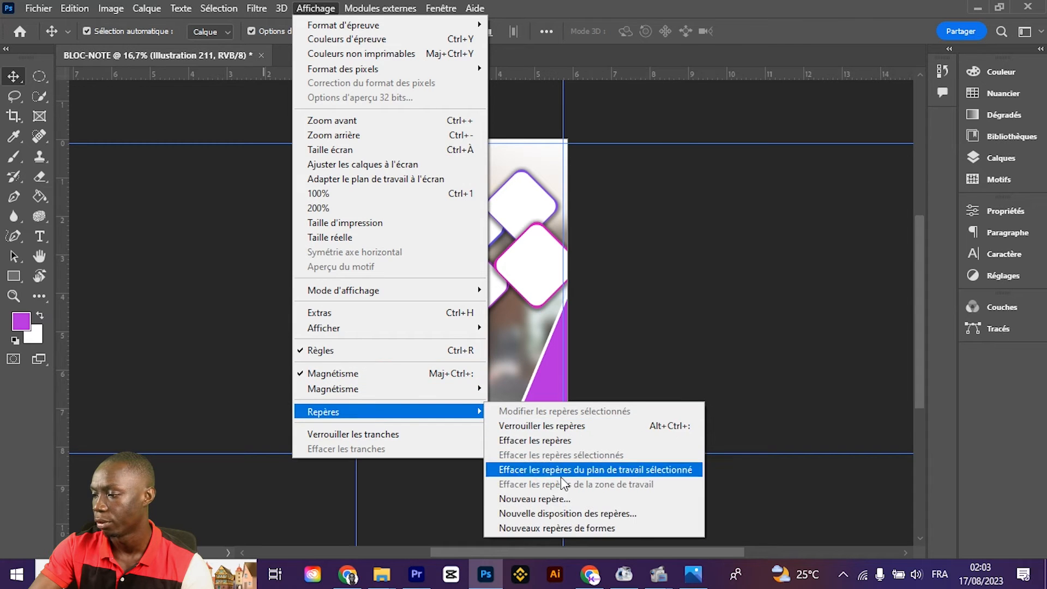
left_click(550, 515)
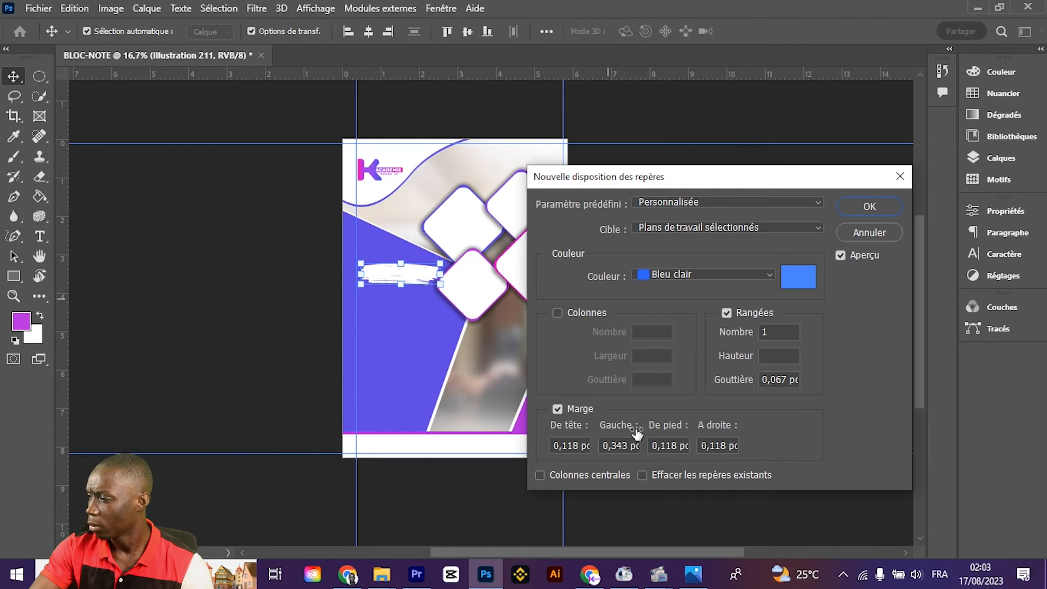
left_click(576, 443)
left_click_drag(553, 445, 632, 451)
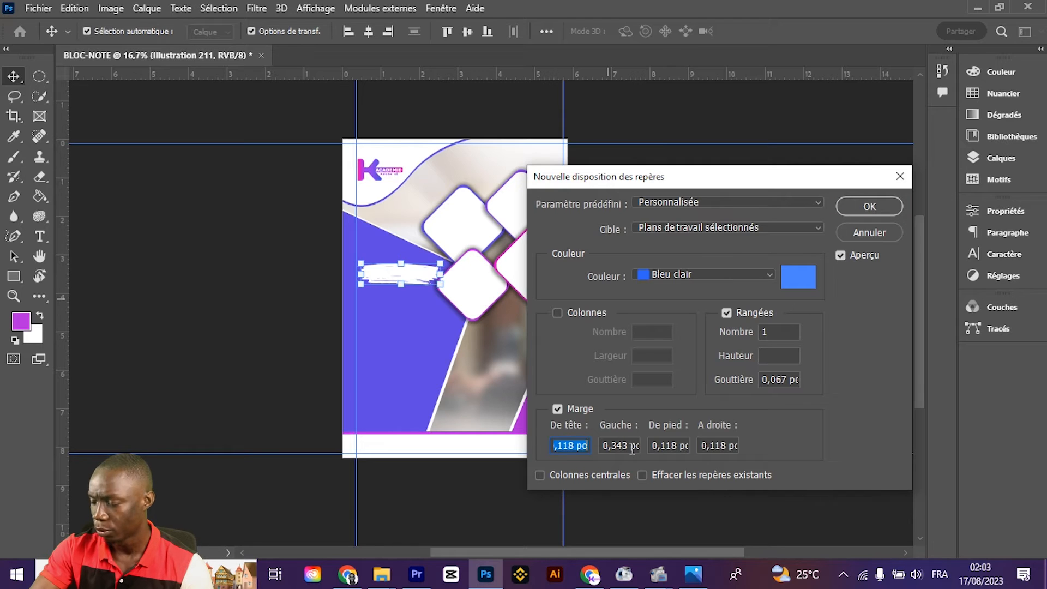
type("5MM")
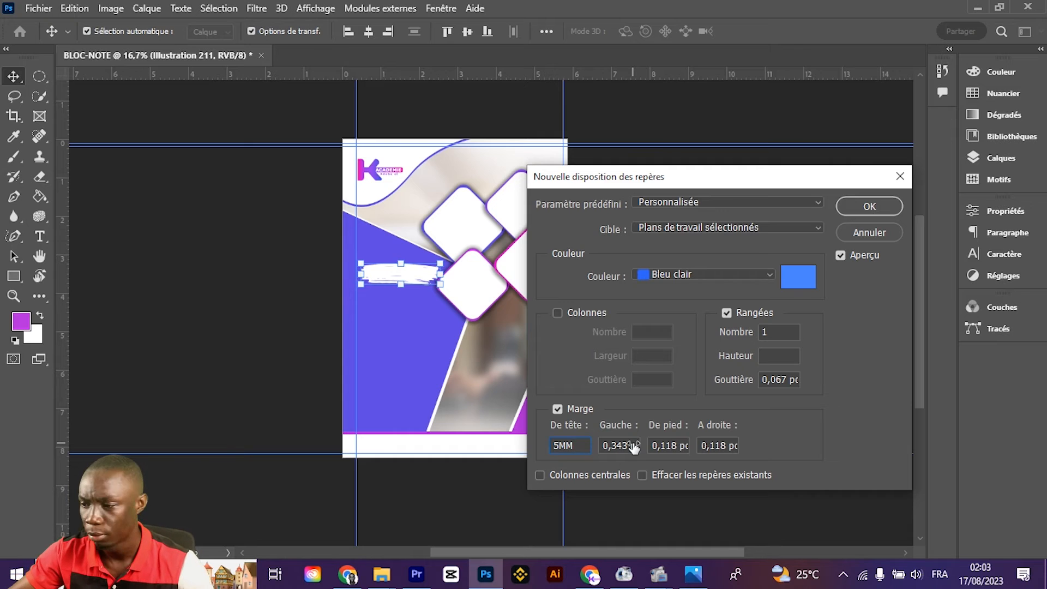
key("ctrl+z")
Try left margins of 5, 15, 1 and 10 mm for the guide layout, and cancel the dialog
left_click(619, 447)
double_click(618, 447)
type("5MM")
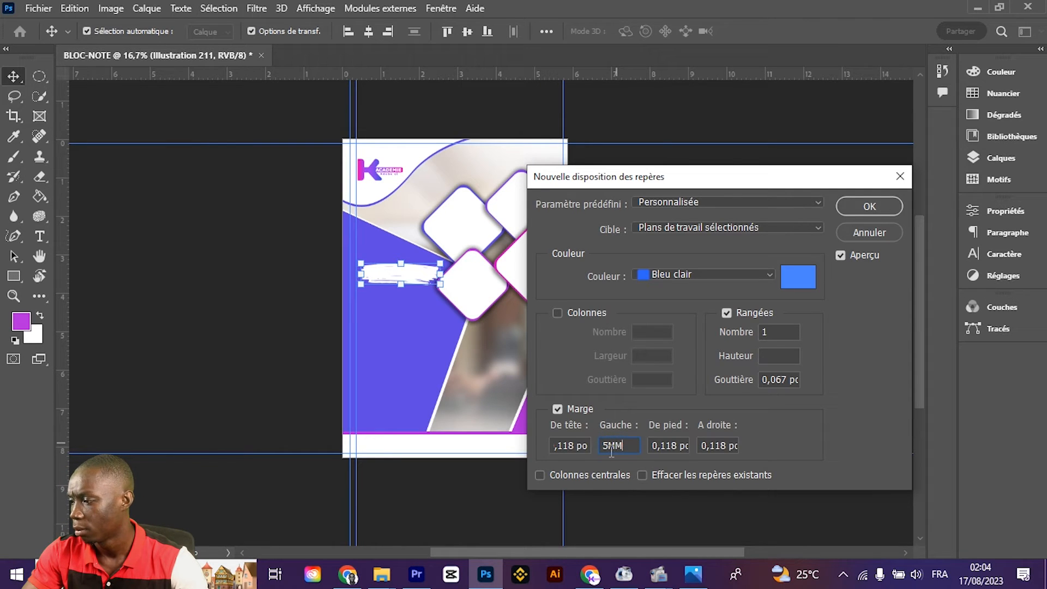
type("1")
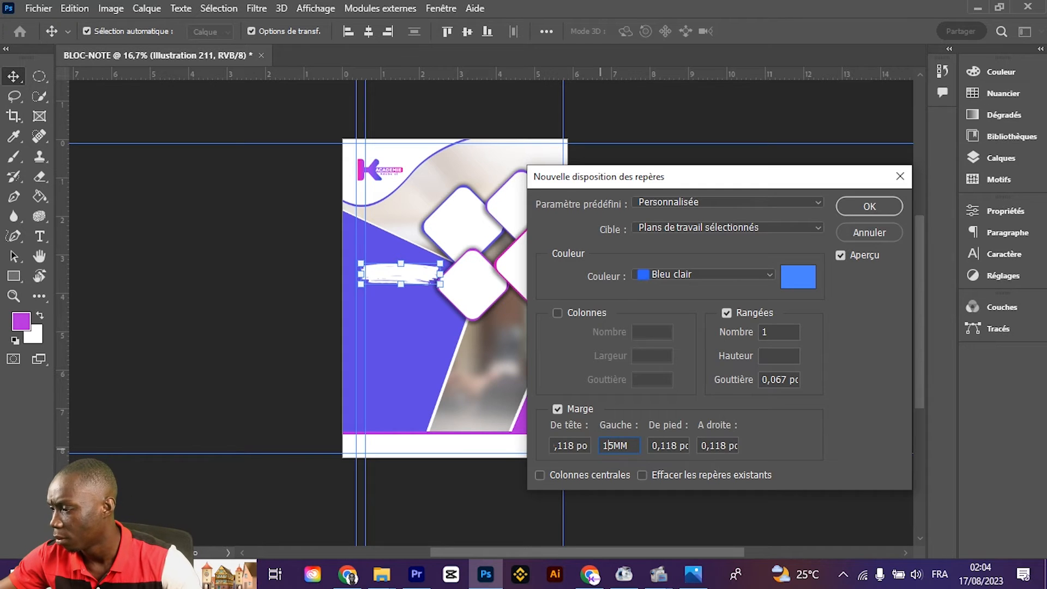
key("BackSpace")
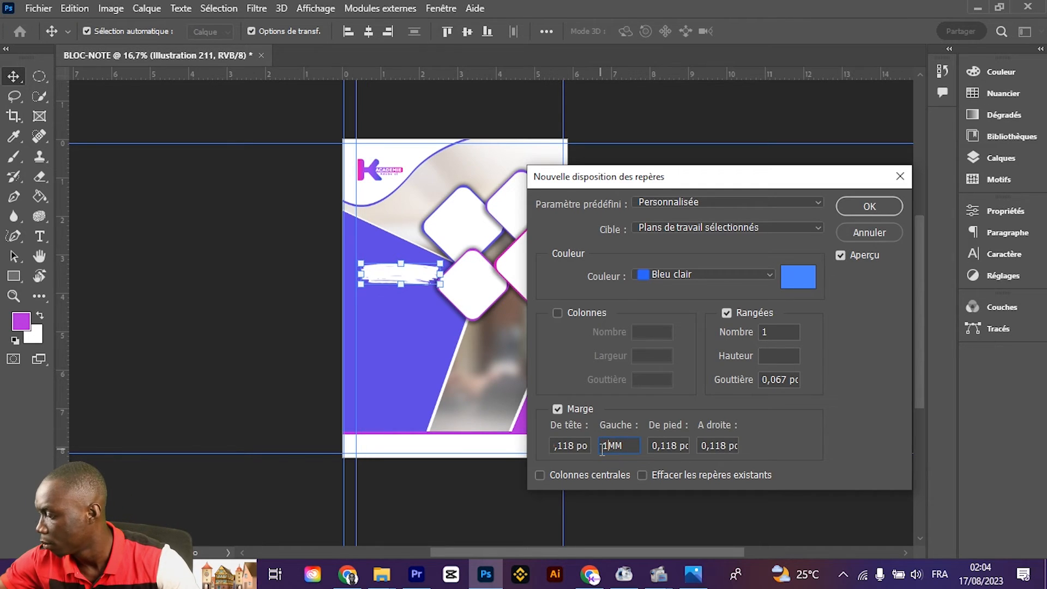
type("2")
key("BackSpace")
type("10")
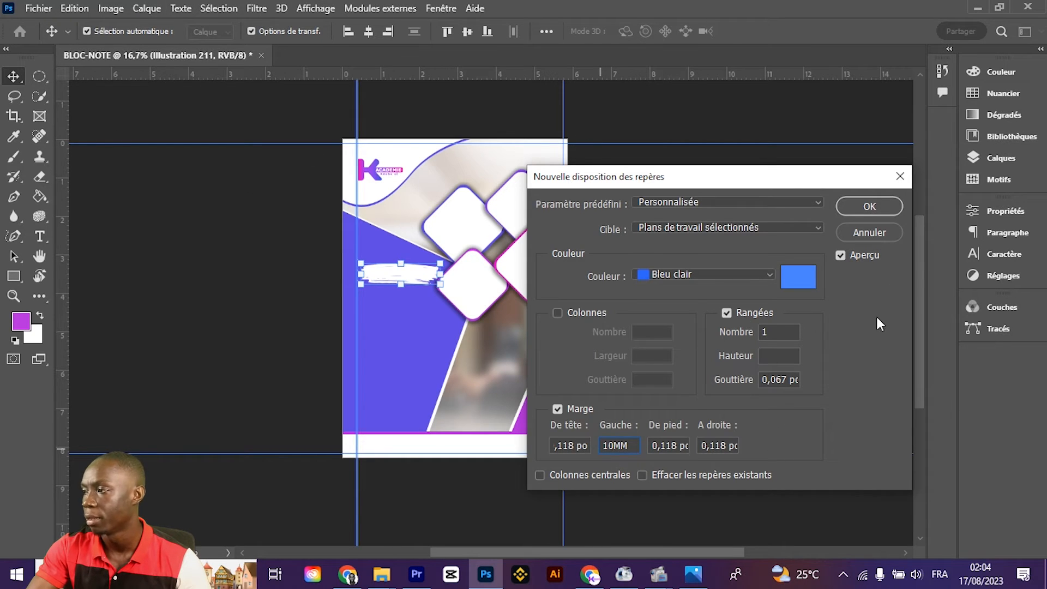
left_click(873, 233)
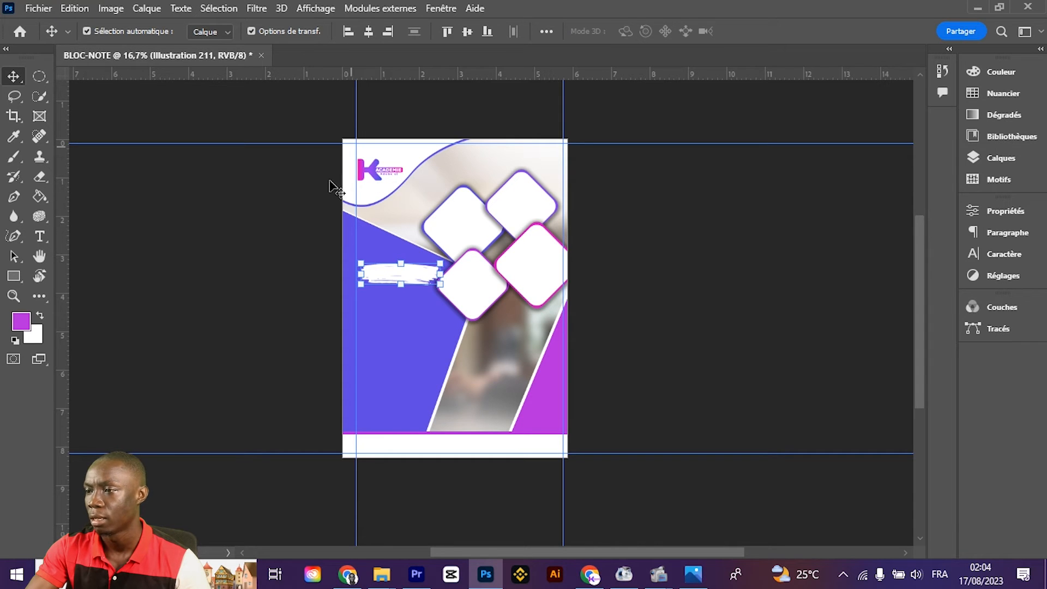
Check the reference notepad mockup image, shift the academy logo slightly right of the left margin guide, and deselect it
left_click(694, 574)
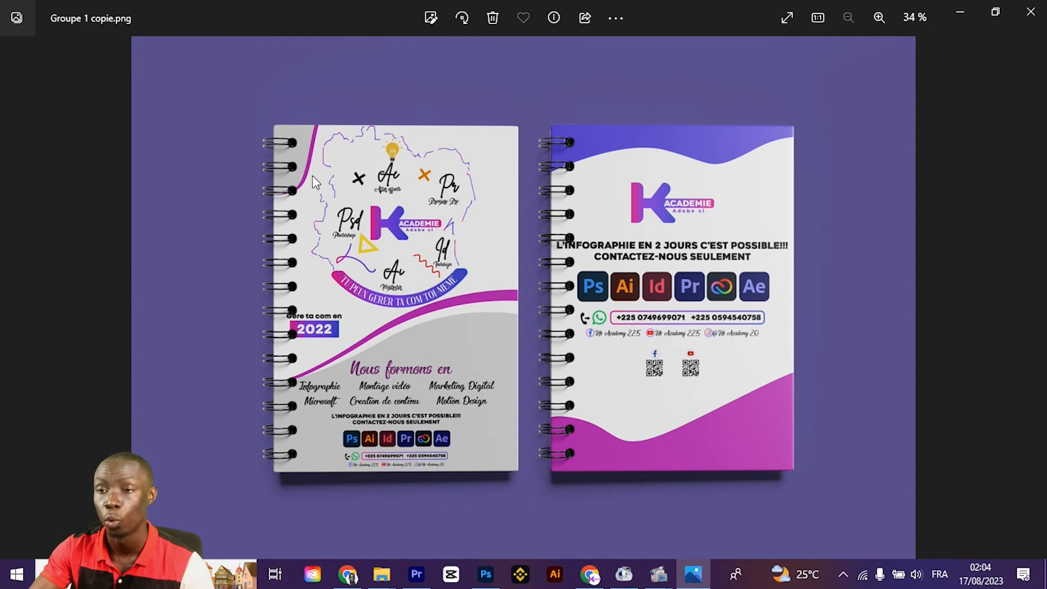
left_click(694, 574)
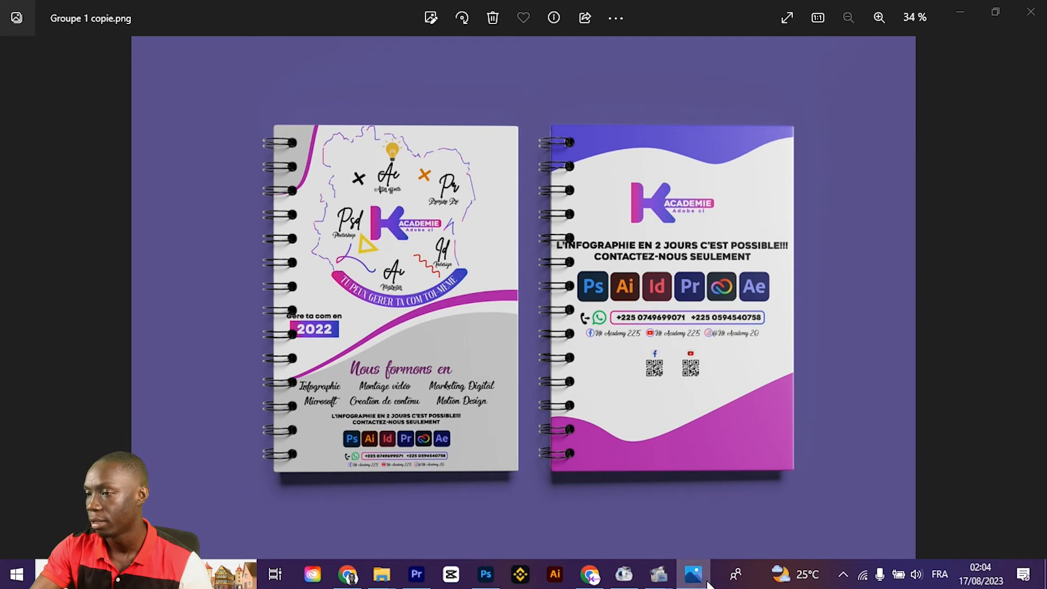
left_click(366, 176)
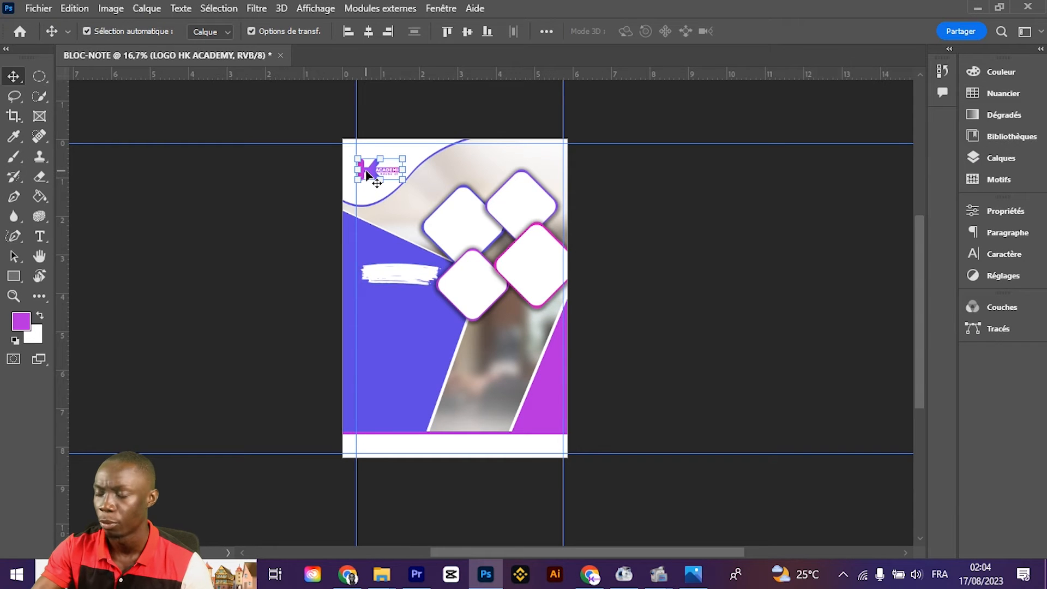
key("shift+Right")
key("shift+Right")
key("shift+Right")
key("shift+Right")
key("shift+Right")
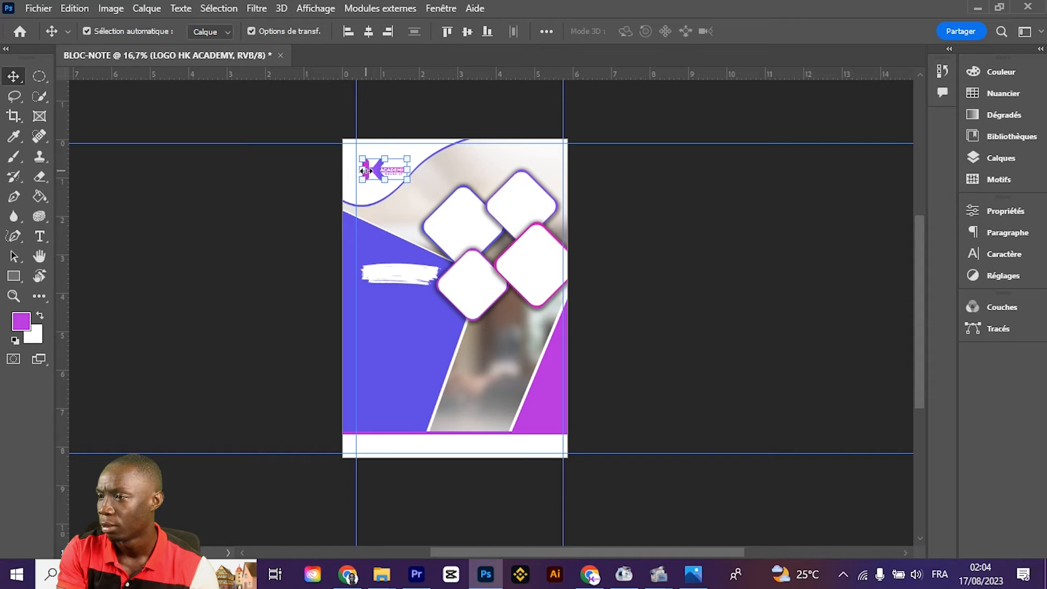
left_click_drag(234, 294, 274, 241)
left_click(143, 349)
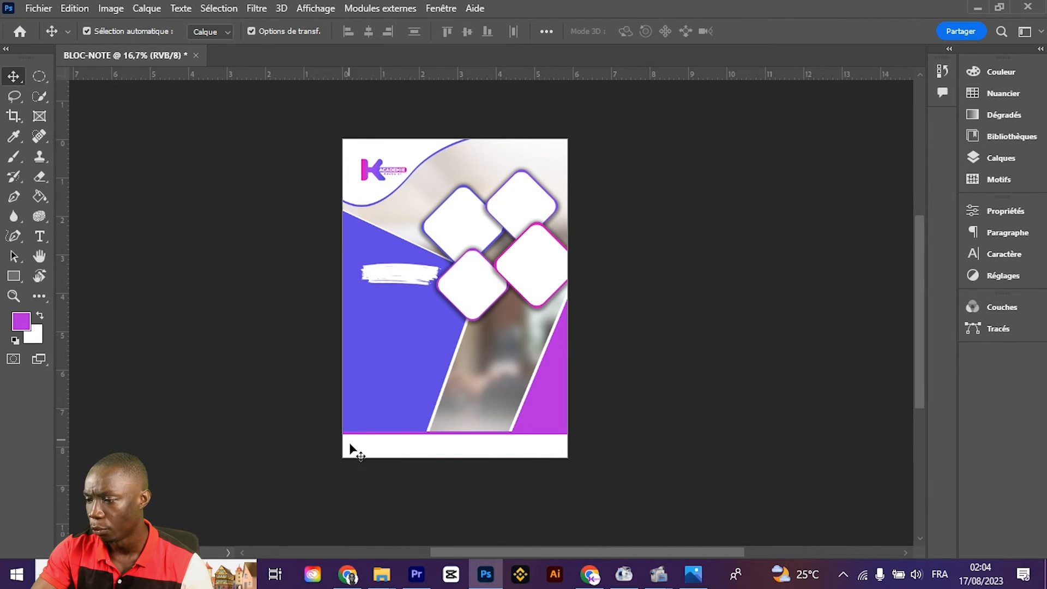
left_click(379, 442)
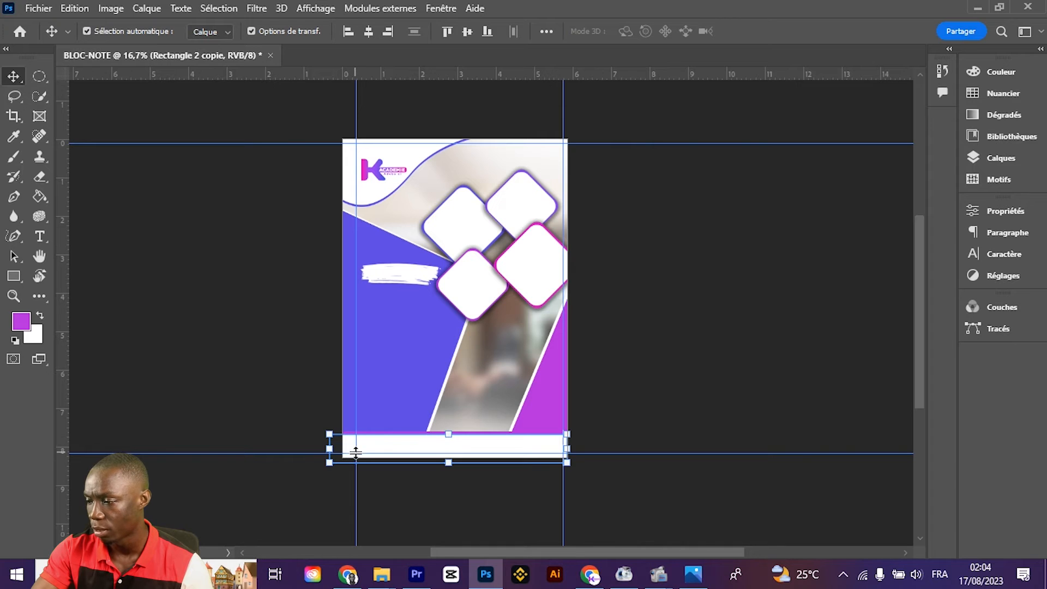
left_click(221, 207)
key("ctrl+h")
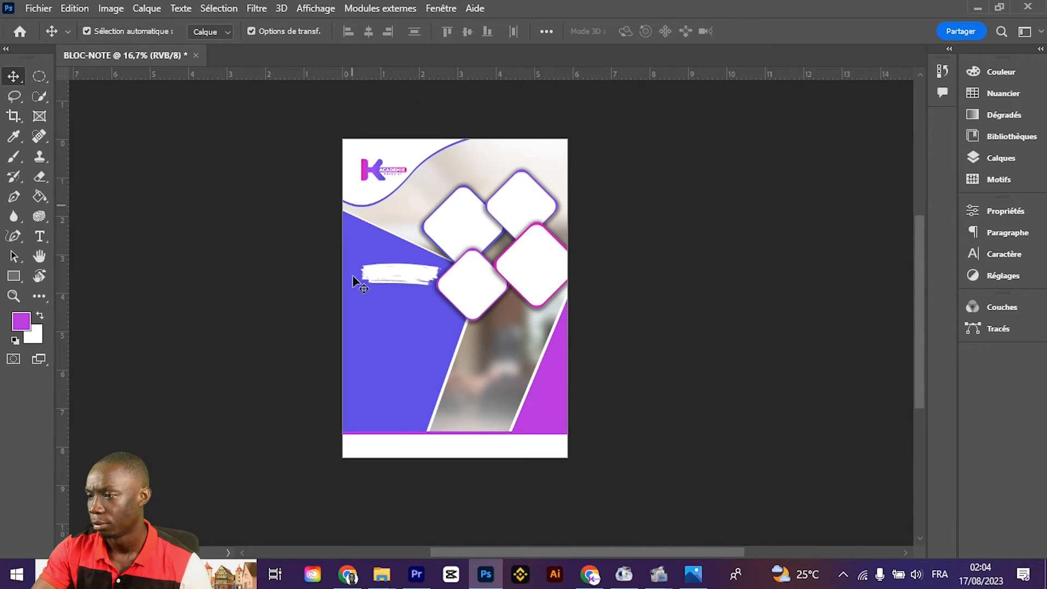
Add the text "Nos services" in Montserrat Black Italic, 6,96 pt, on the white brush stroke
scroll(366, 254, "down", 2)
left_click(386, 221)
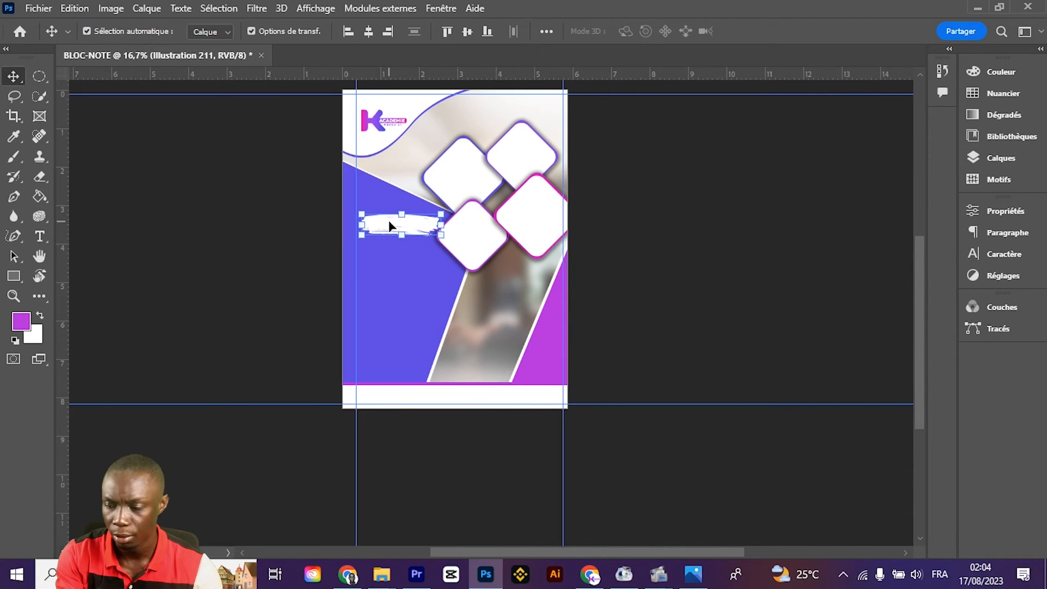
key("ctrl+plus")
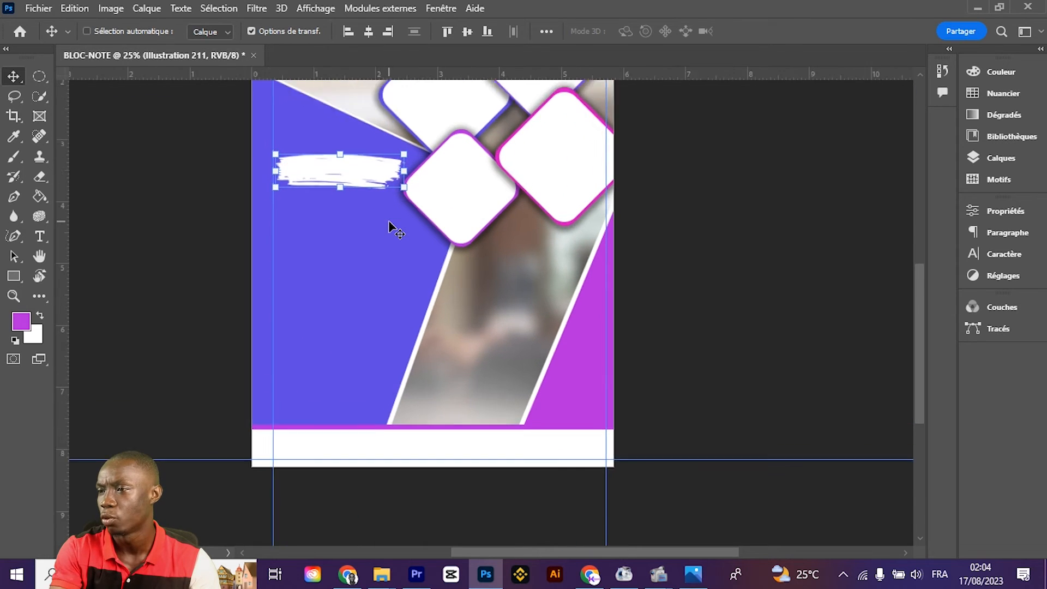
key("ctrl+plus")
scroll(163, 104, "up", 1)
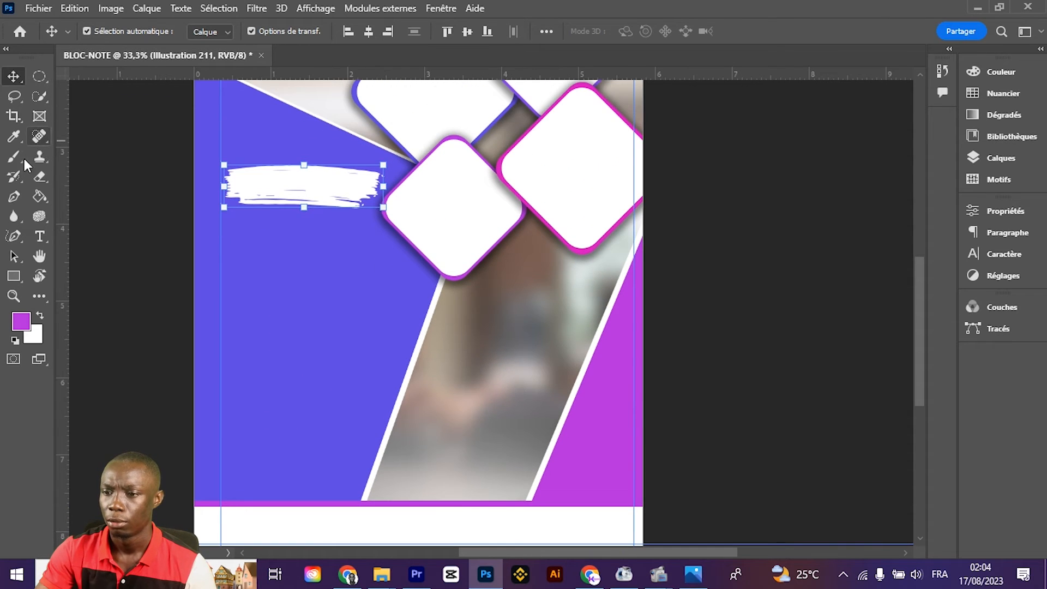
left_click(39, 238)
left_click(255, 184)
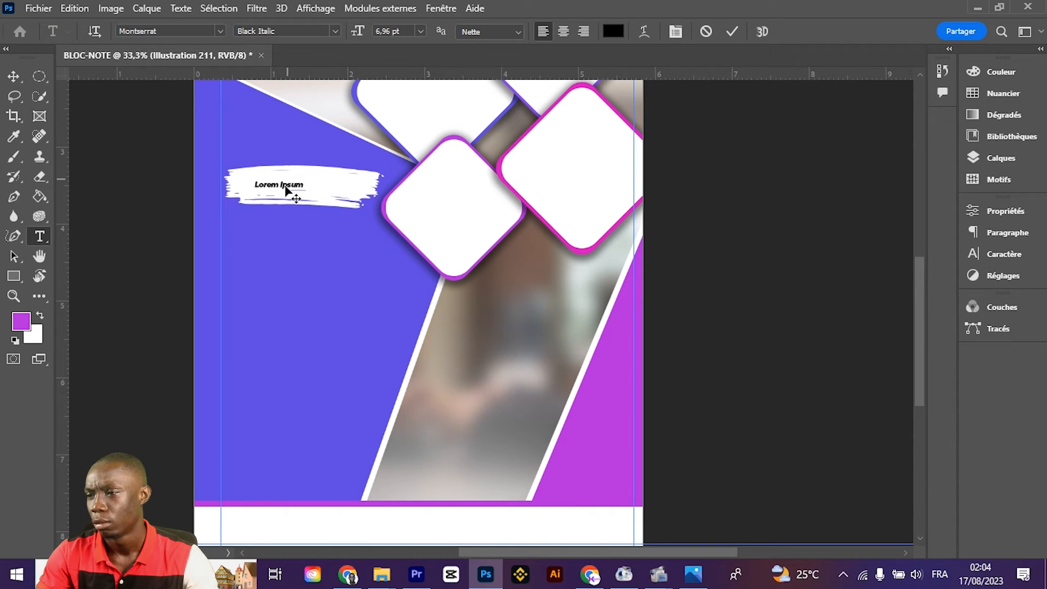
key("ctrl+a")
type("N")
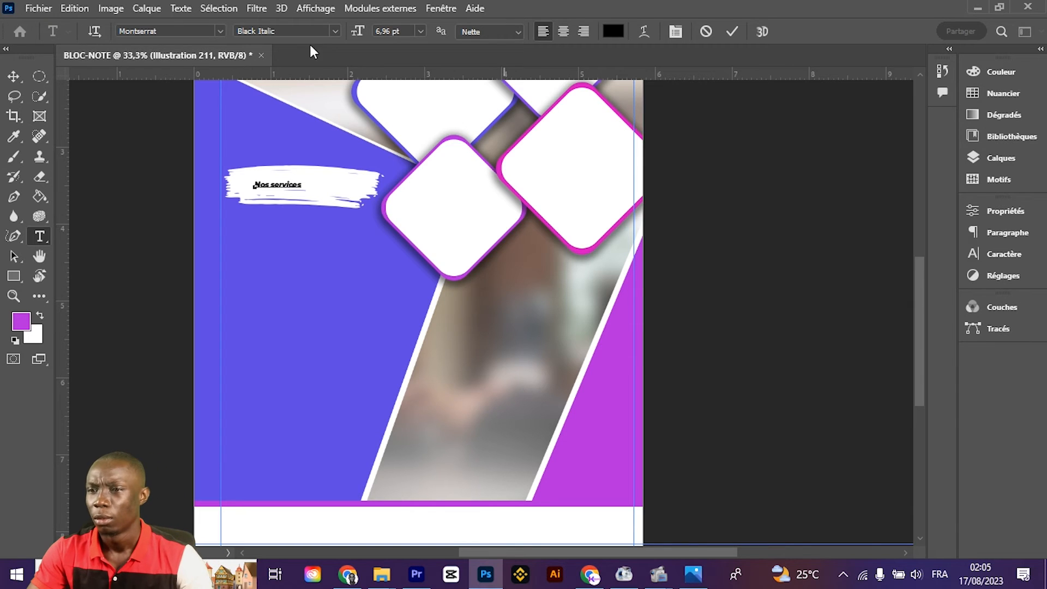
left_click(13, 75)
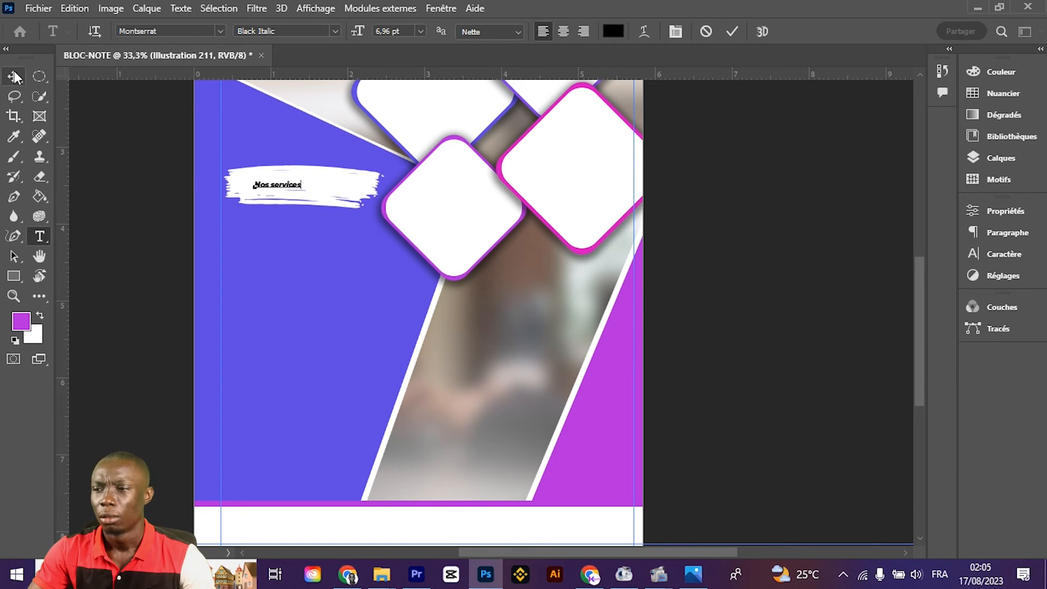
Enlarge the "Nos services" text to about 294 % and position it on the white brush stroke
left_click(304, 176)
left_click_drag(304, 176, 347, 185)
key("Down")
key("Down")
key("Down")
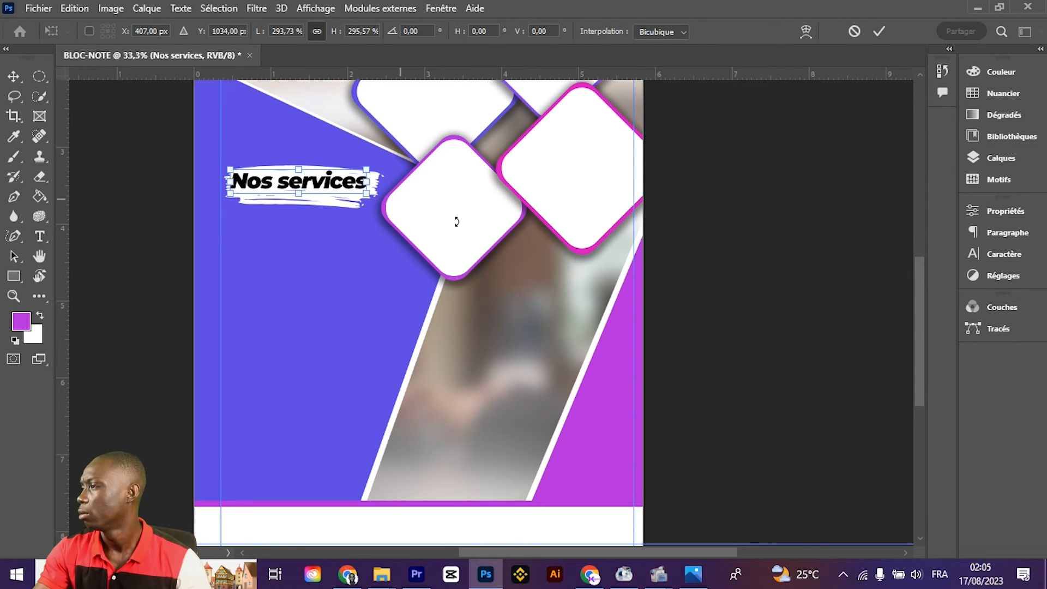
left_click(991, 256)
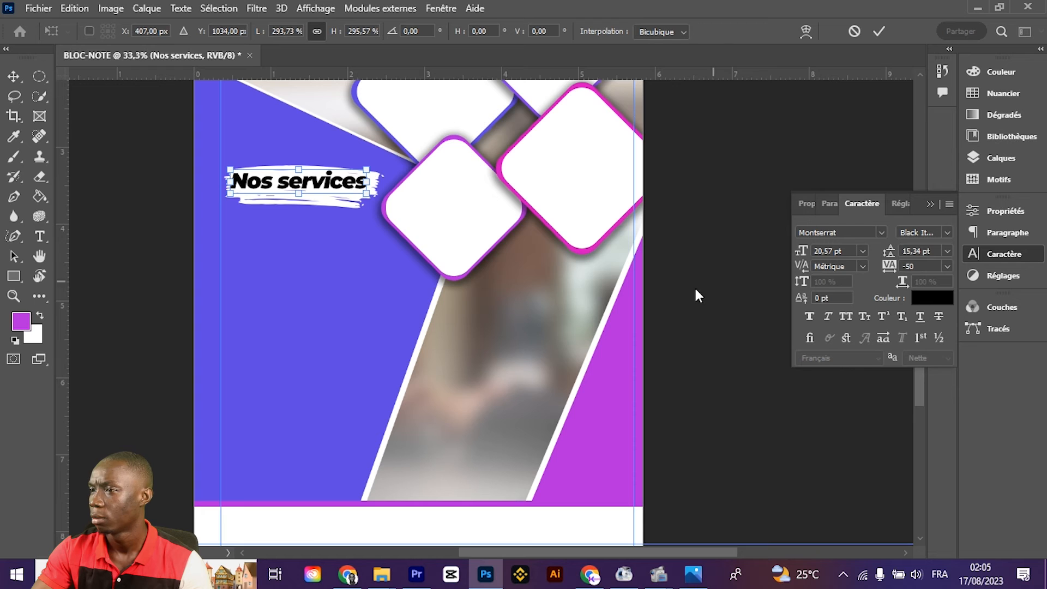
left_click(885, 32)
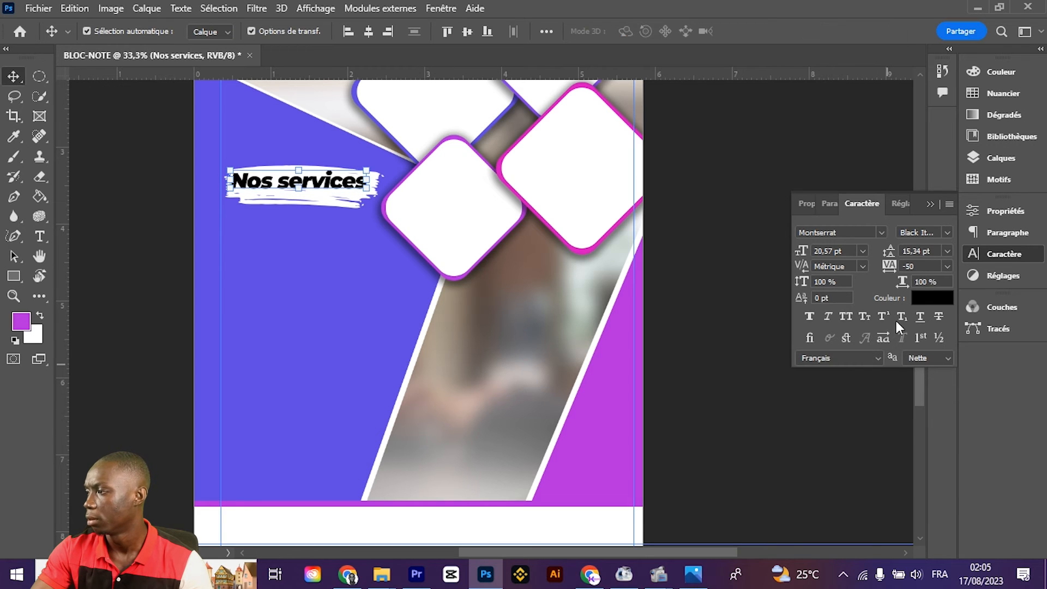
Colour the "Nos services" text purple (b229db), sampled from the purple shape in the cover's lower-right corner
left_click(930, 302)
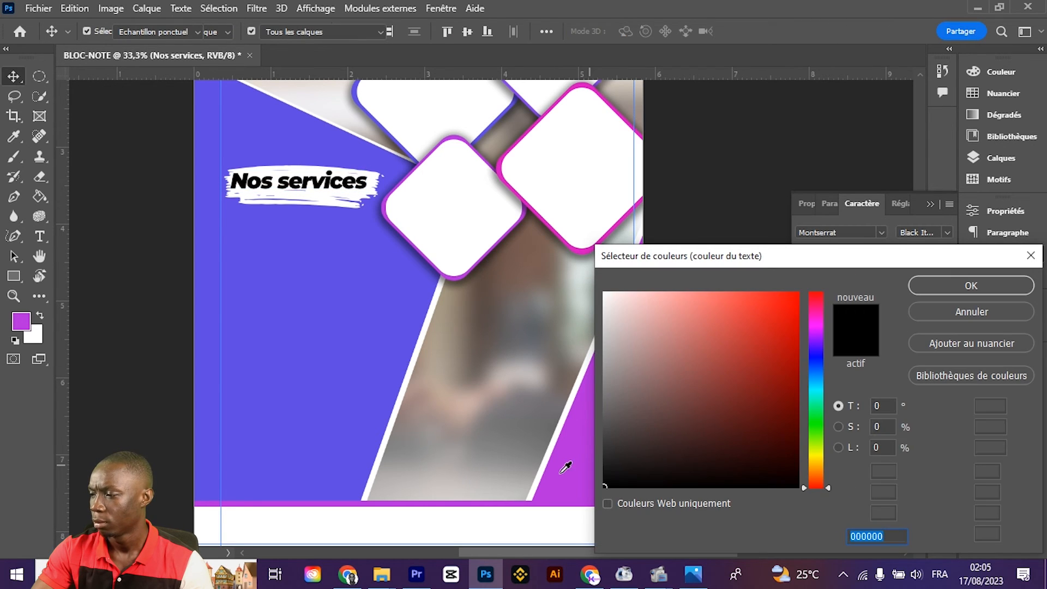
left_click(557, 460)
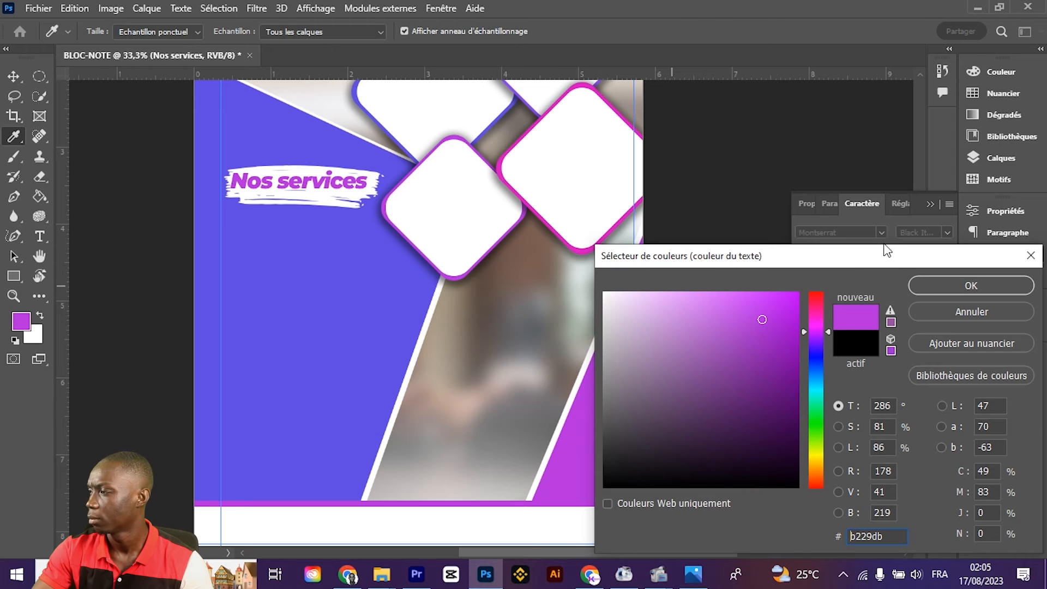
left_click(927, 279)
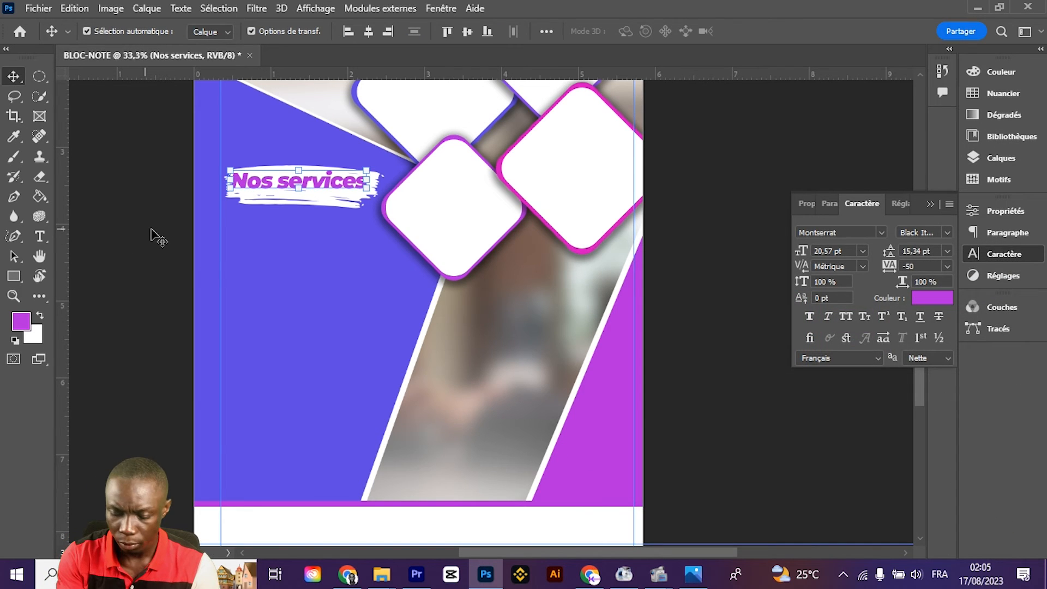
Nudge the "Nos services" text slightly right and down to centre it on the brush stroke
key("Right")
key("Right")
key("Right")
key("Down")
key("Down")
key("Down")
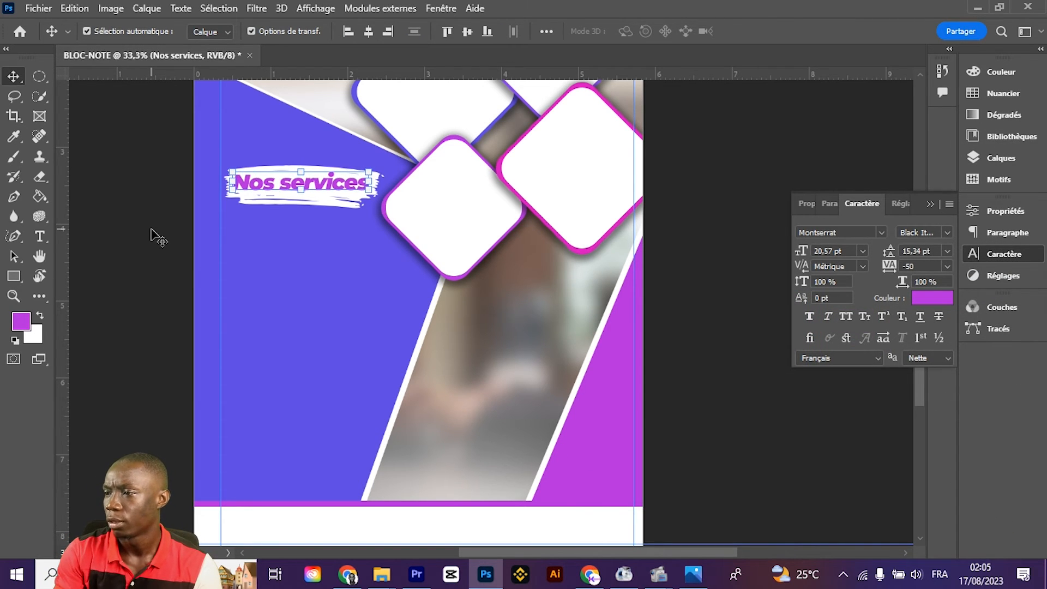
Add the text "FORMATION iNFOGRAPHIE" in Montserrat Black Italic, 6,96 pt, on the blue area below the "Nos services" heading
scroll(531, 299, "up", 5)
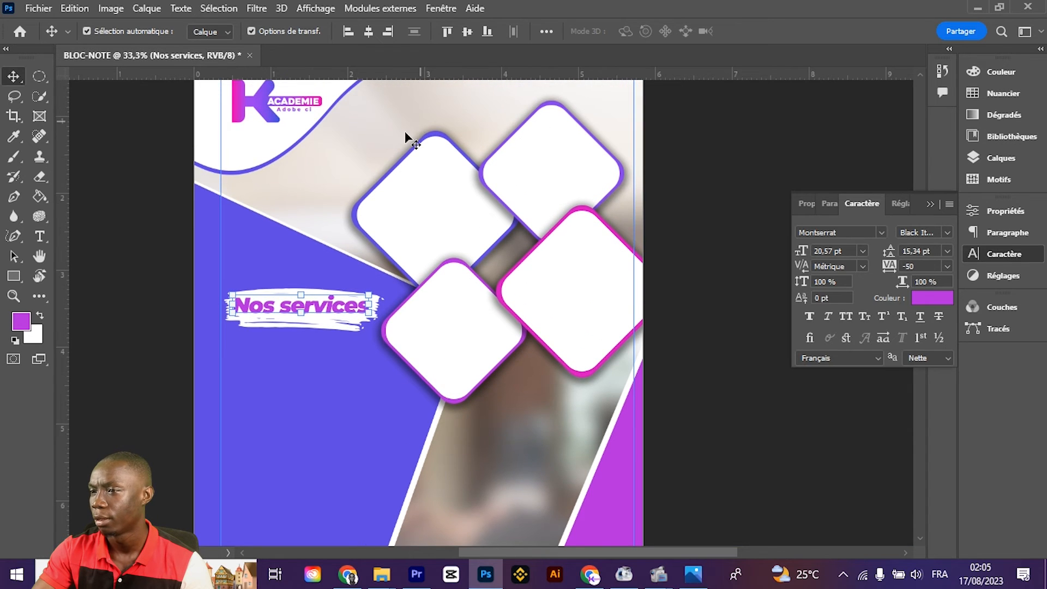
scroll(284, 246, "down", 3)
scroll(128, 264, "down", 1)
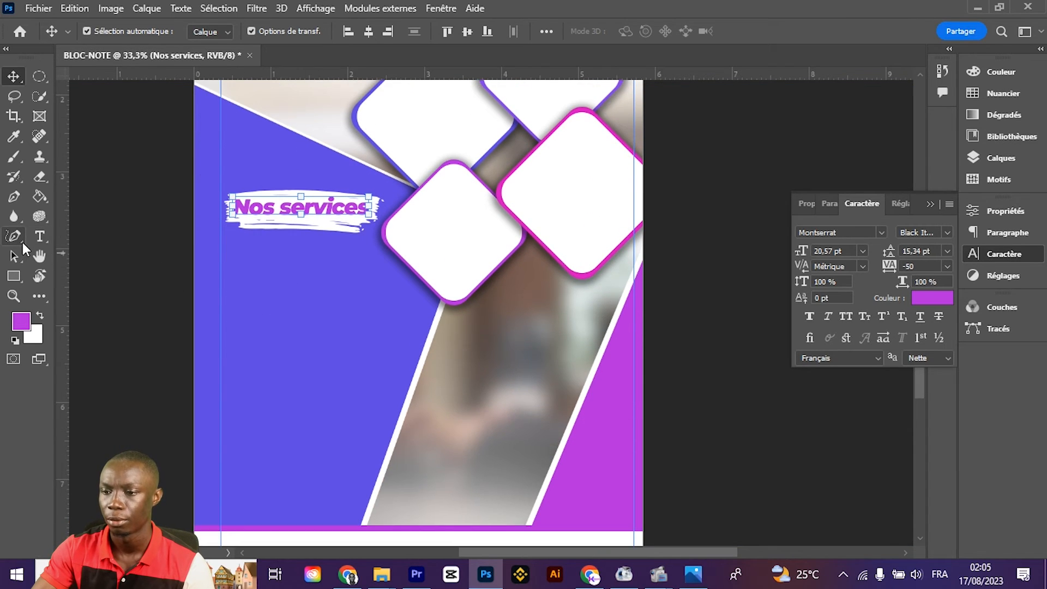
left_click(39, 236)
left_click(239, 271)
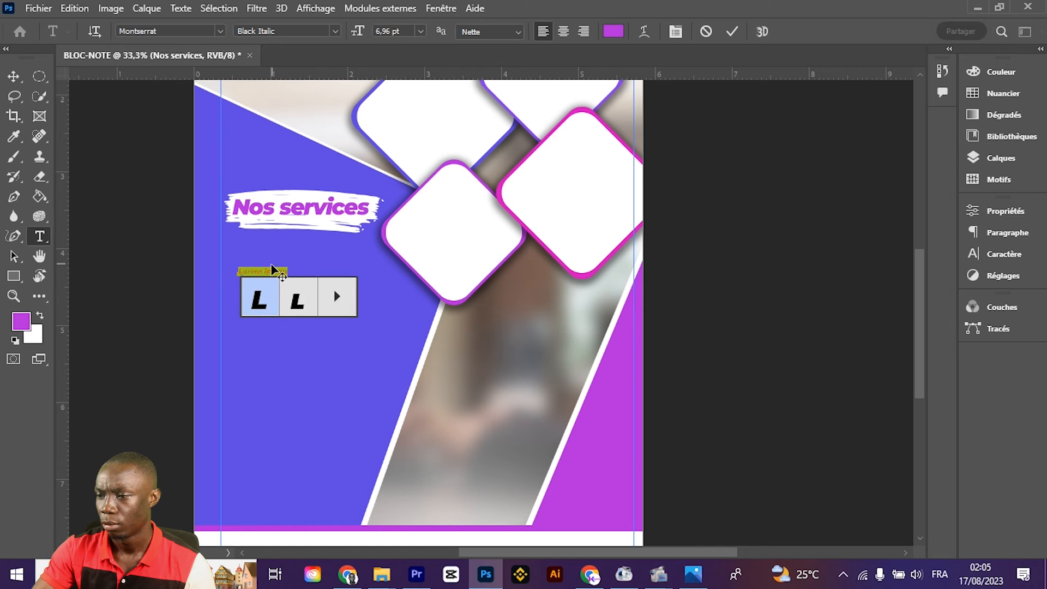
left_click(275, 271)
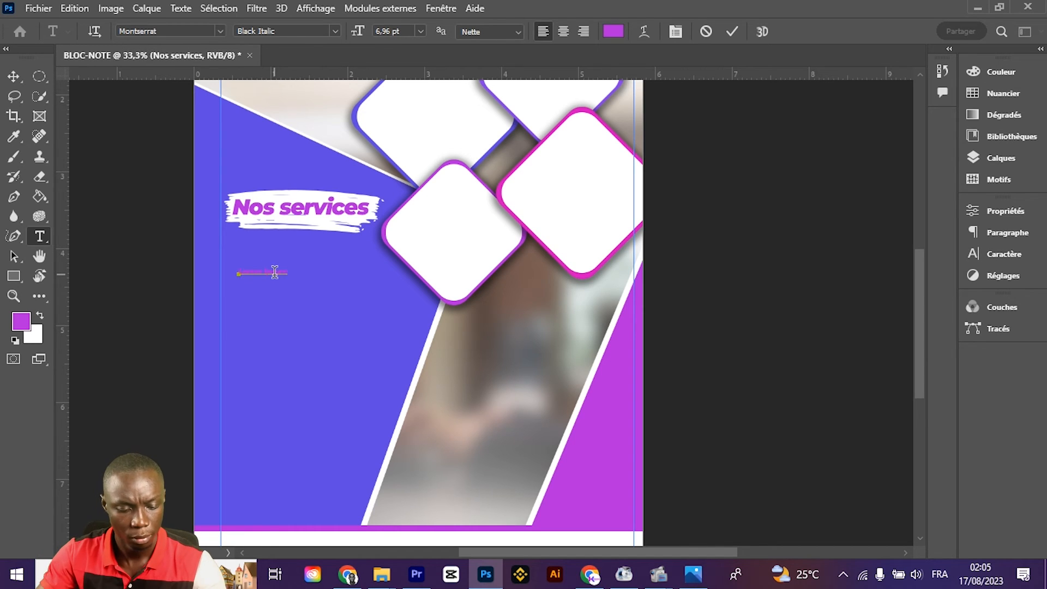
key("ctrl+a")
key("Left")
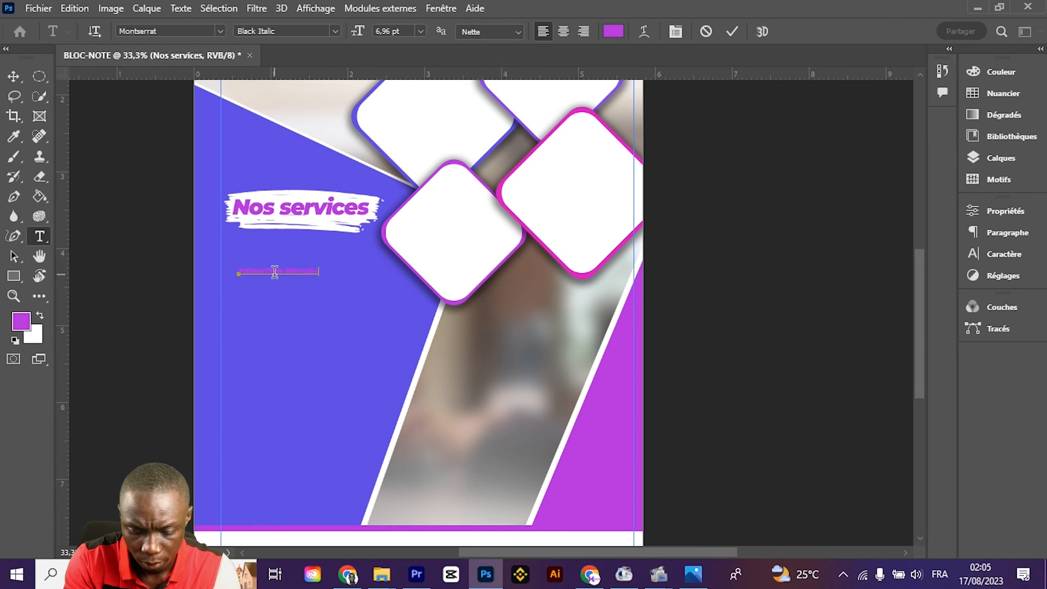
Colour the "FORMATION iNFOGRAPHIE" text white (ffffff) and correct its first letter to a capital F
key("ctrl+a")
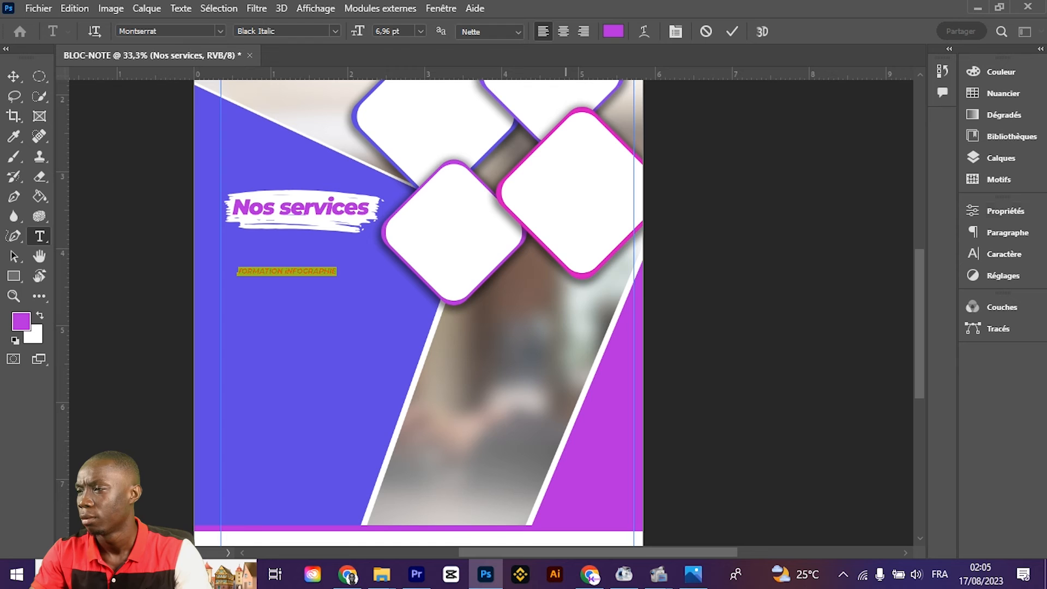
left_click(614, 32)
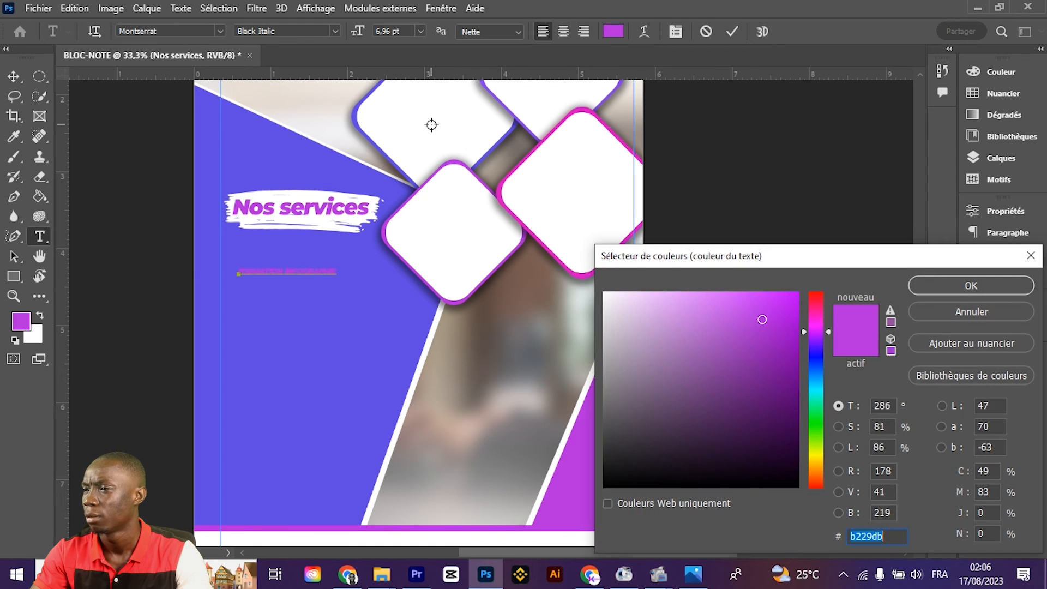
type("ffffff")
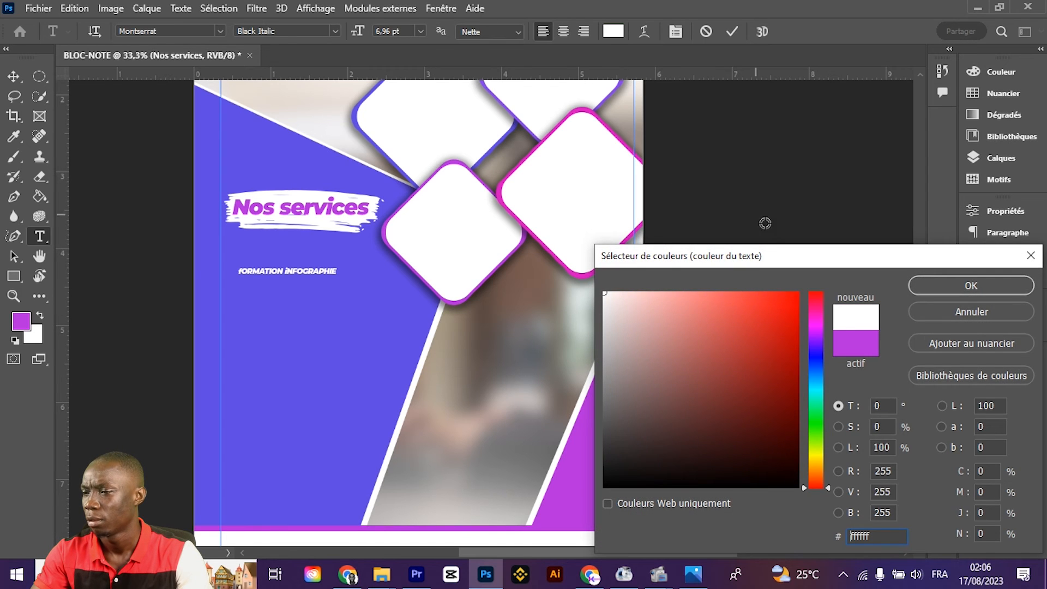
left_click(964, 285)
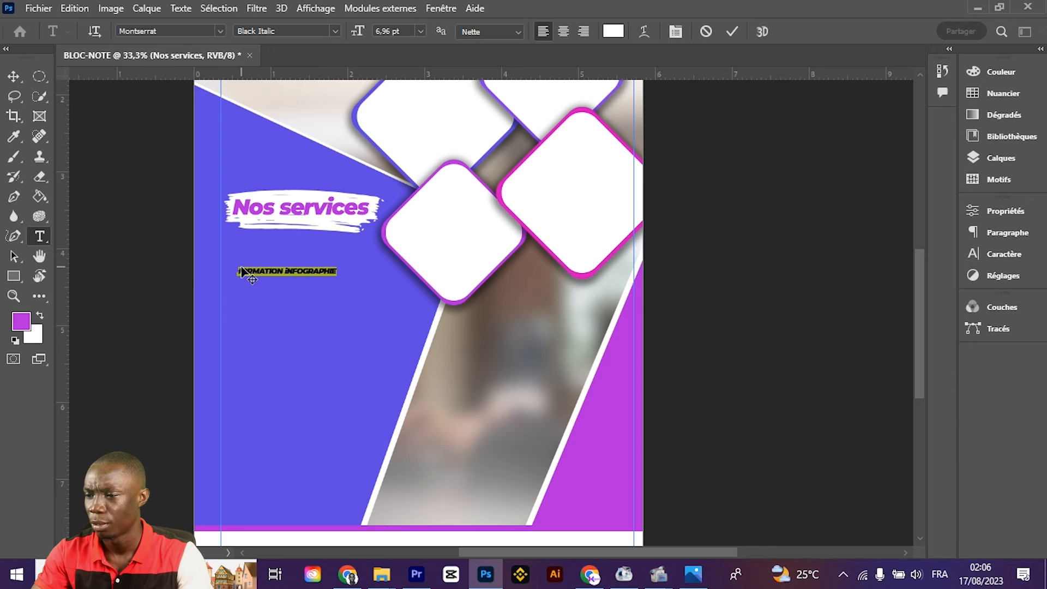
left_click(238, 271)
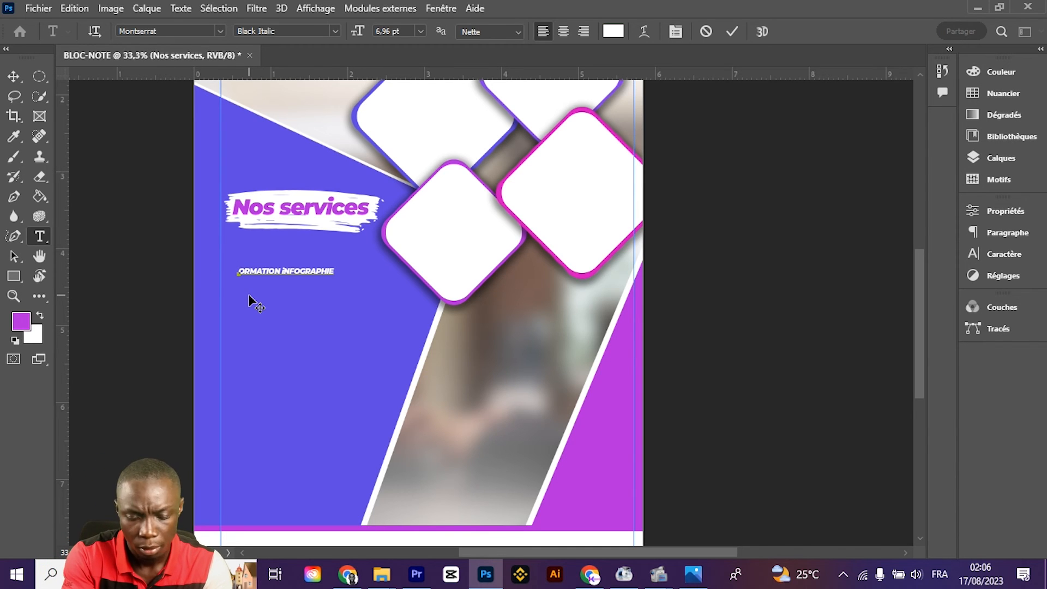
left_click(14, 76)
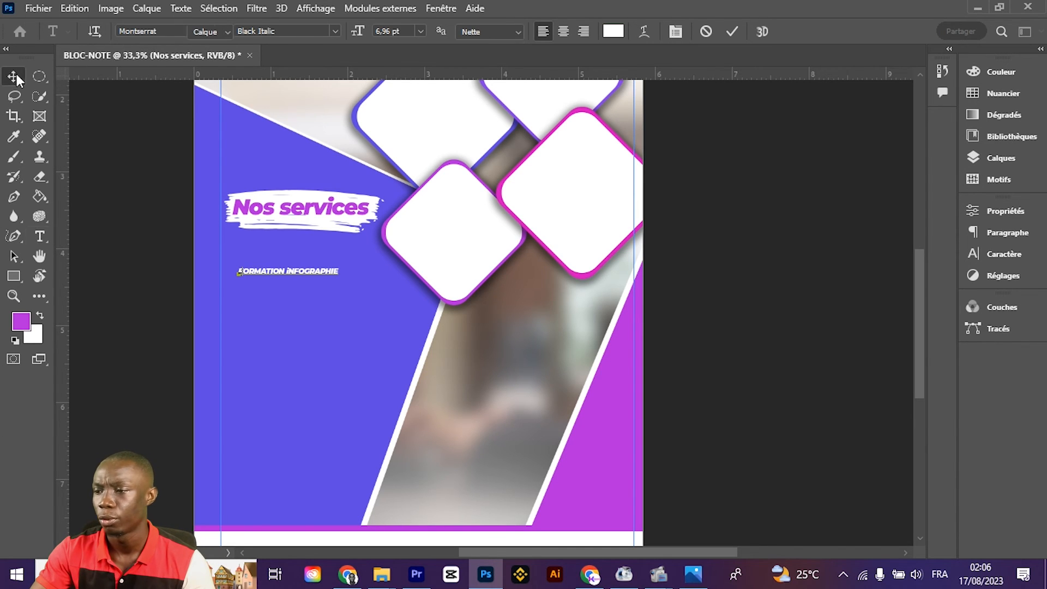
Enlarge the "FORMATION iNFOGRAPHIE" text to about 188 % and place it near the left margin guide below the heading
left_click_drag(343, 271, 453, 271)
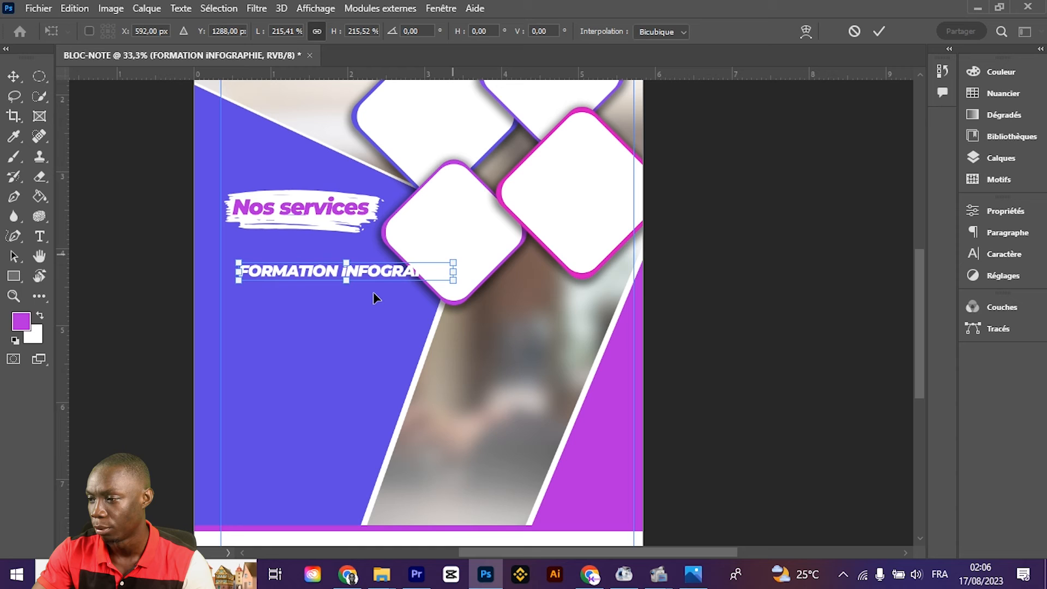
left_click_drag(373, 277, 330, 277)
left_click_drag(197, 271, 224, 271)
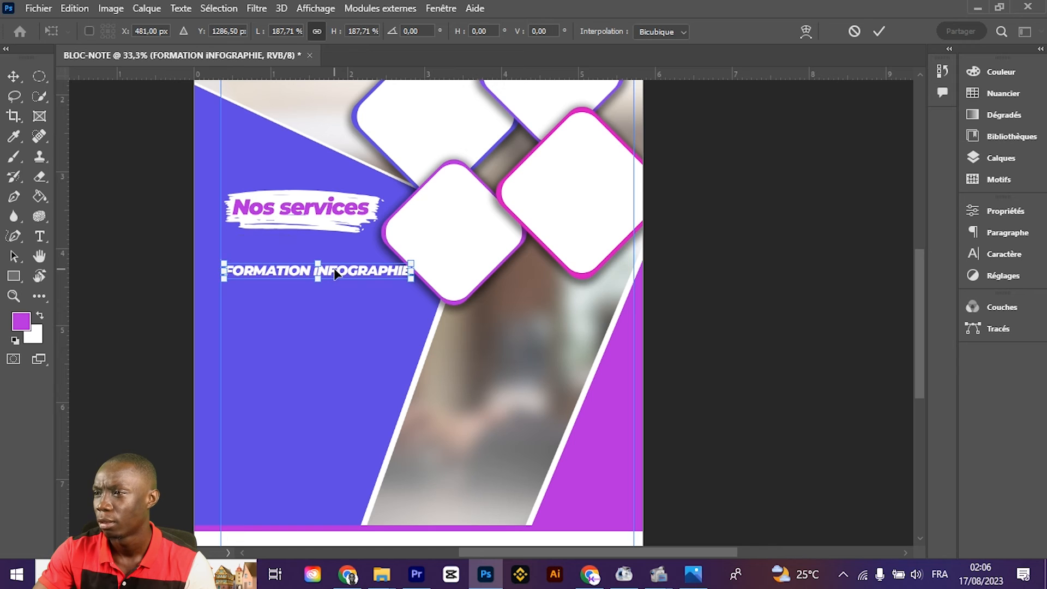
left_click(879, 30)
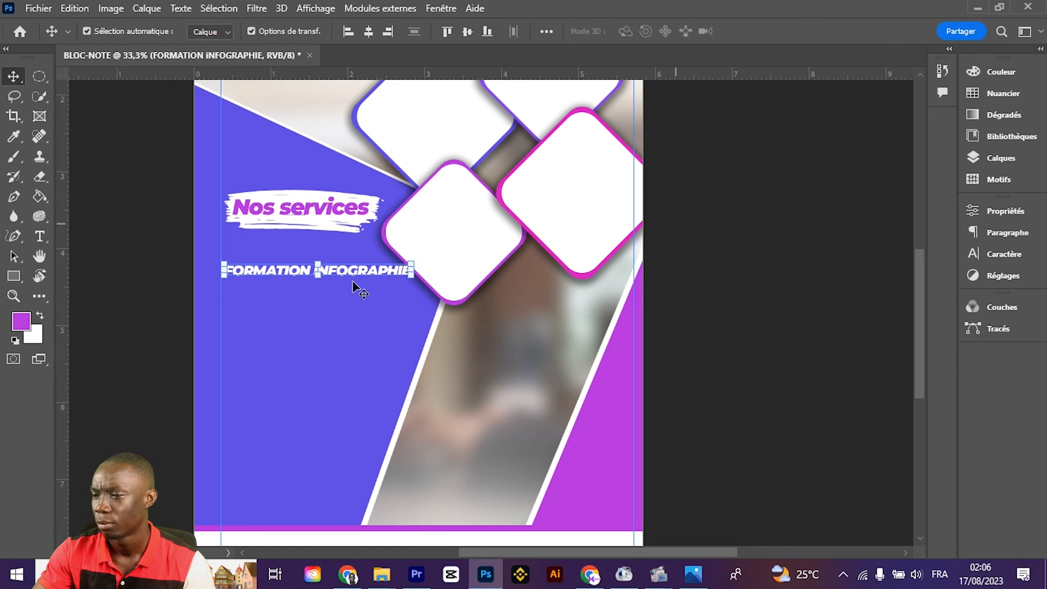
Nudge the "FORMATION iNFOGRAPHIE" text slightly down and left onto the margin guide, checking the layout with the guides hidden
key("Down")
key("Down")
key("Down")
key("Down")
key("Down")
key("Down")
key("Down")
key("Down")
key("Left")
key("Left")
key("Left")
key("Left")
key("Left")
key("Left")
key("Left")
key("Left")
key("Down")
key("Down")
key("Down")
key("Down")
key("Down")
key("Down")
key("Down")
key("Down")
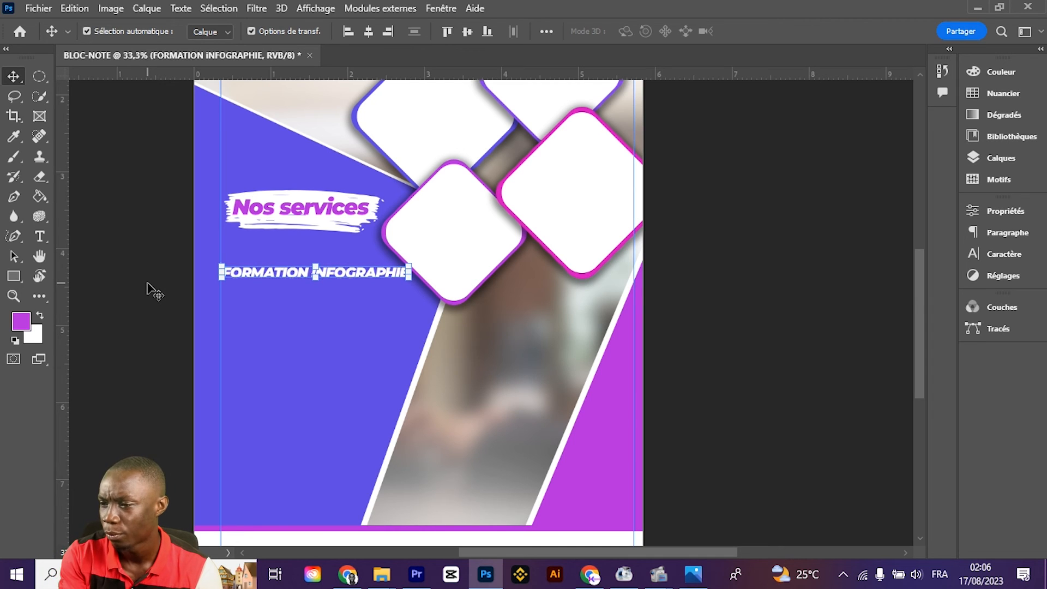
key("ctrl+h")
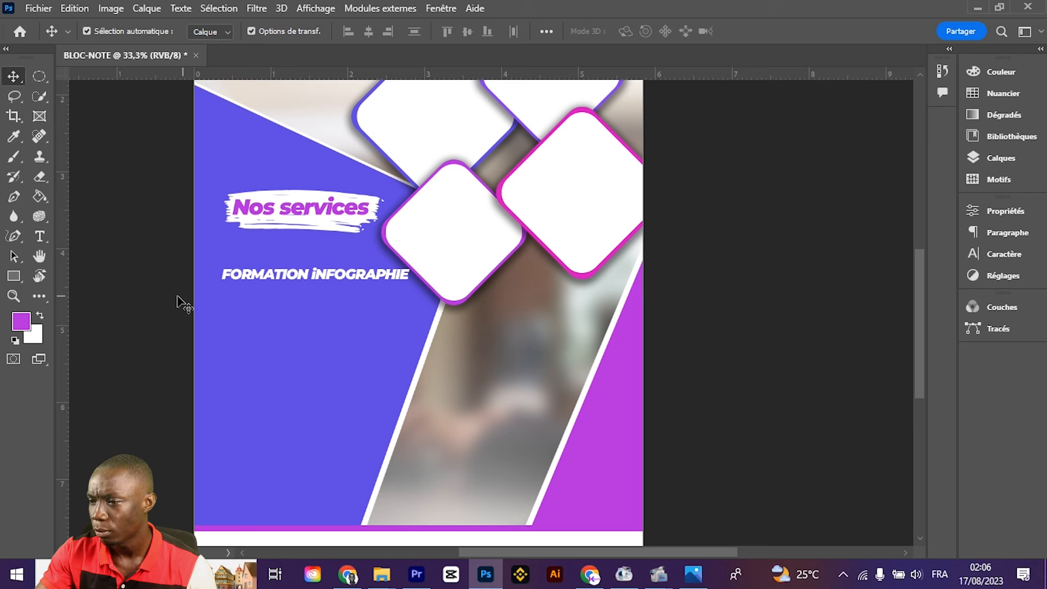
key("ctrl+h")
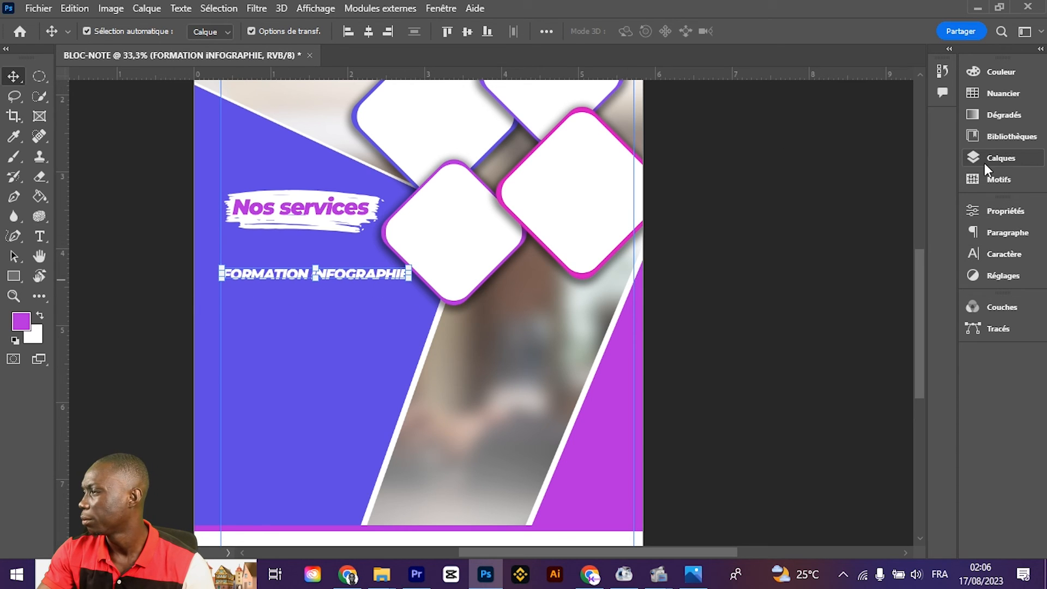
Place the green check mark from the FORMATION ELEMENT library below the "FORMATION iNFOGRAPHIE" text, scaled to about 16 %
left_click(984, 135)
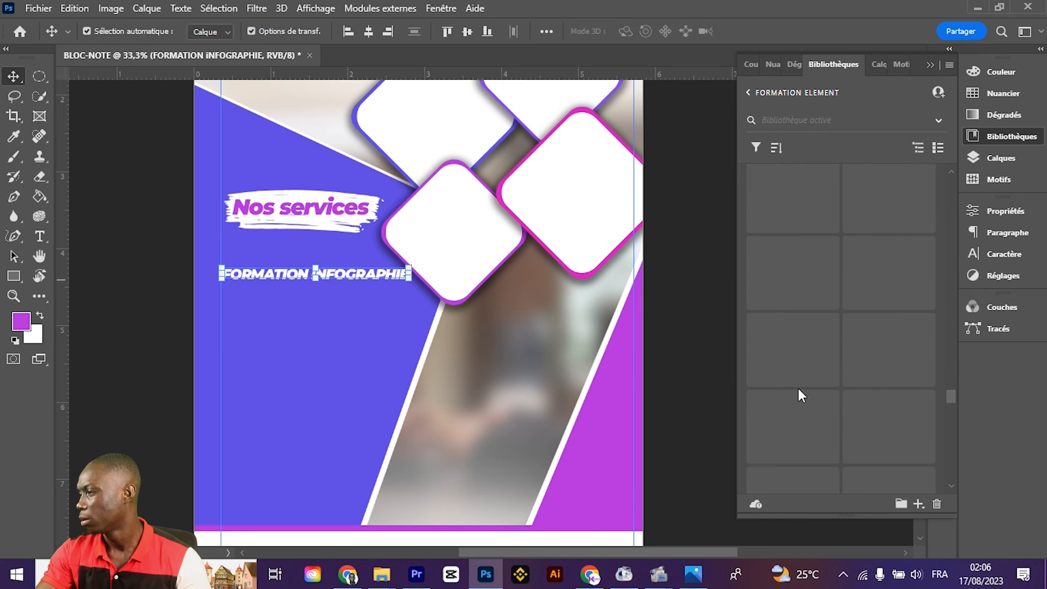
scroll(796, 371, "down", 15)
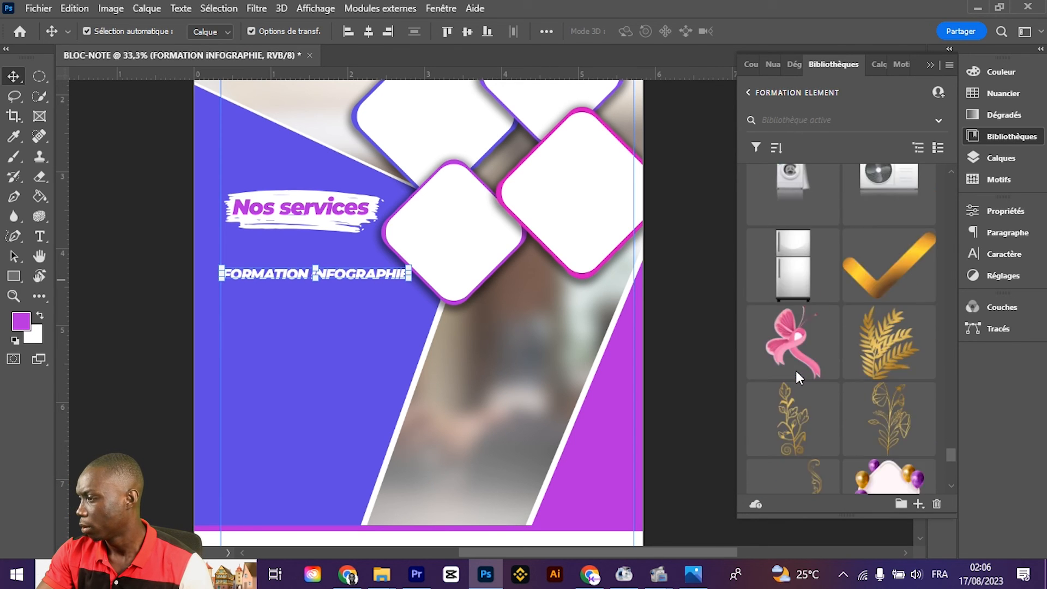
scroll(797, 372, "down", 15)
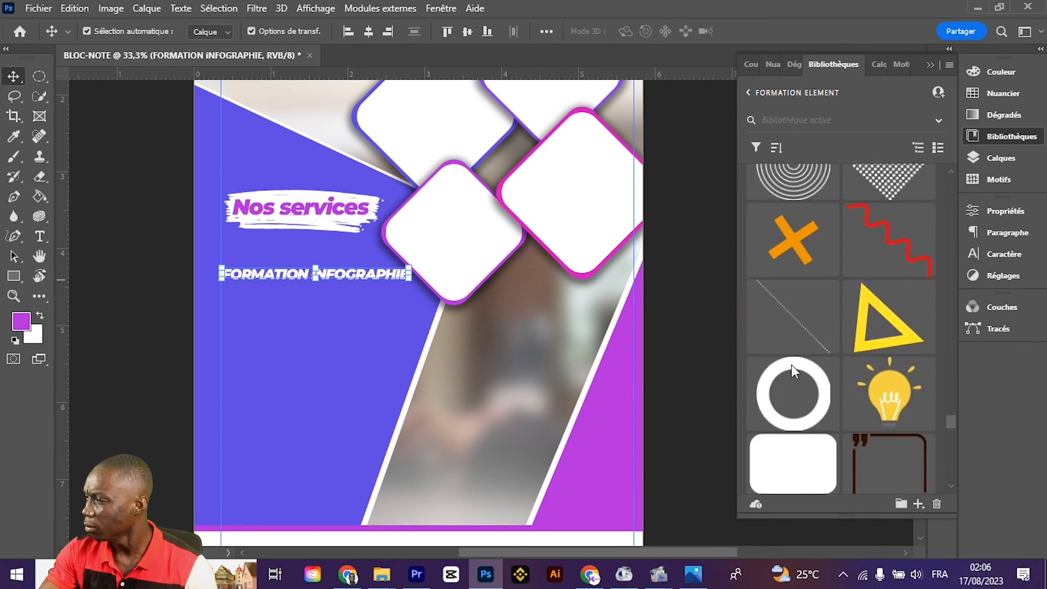
scroll(790, 354, "down", 15)
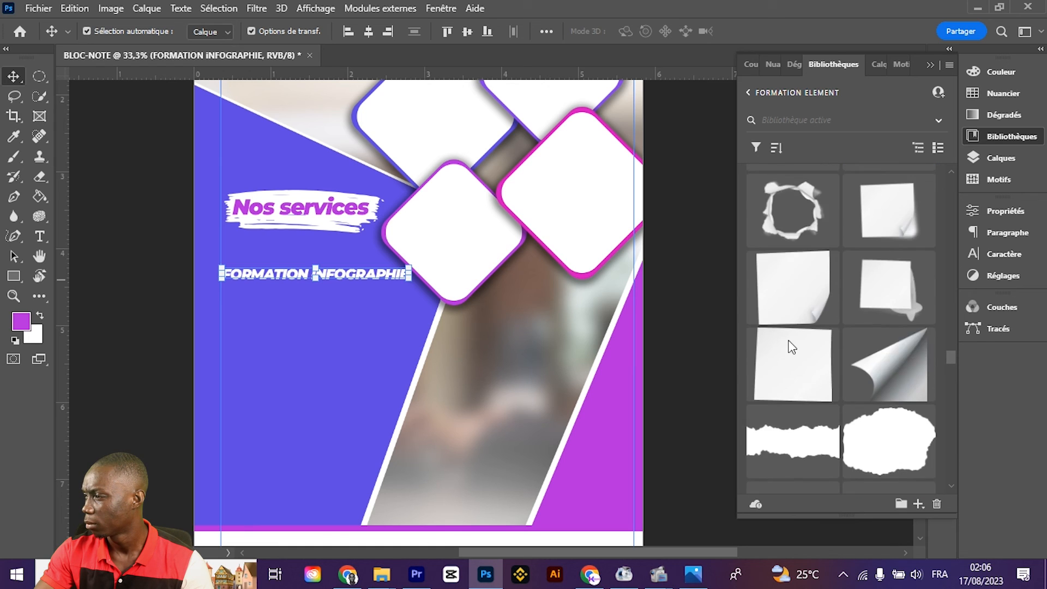
scroll(788, 344, "down", 15)
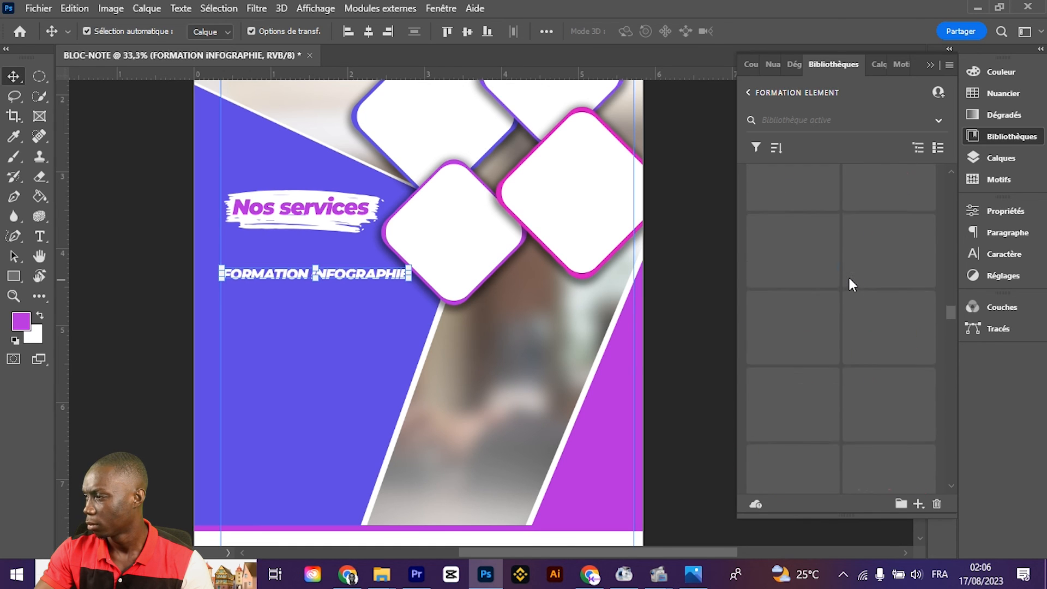
scroll(849, 277, "down", 15)
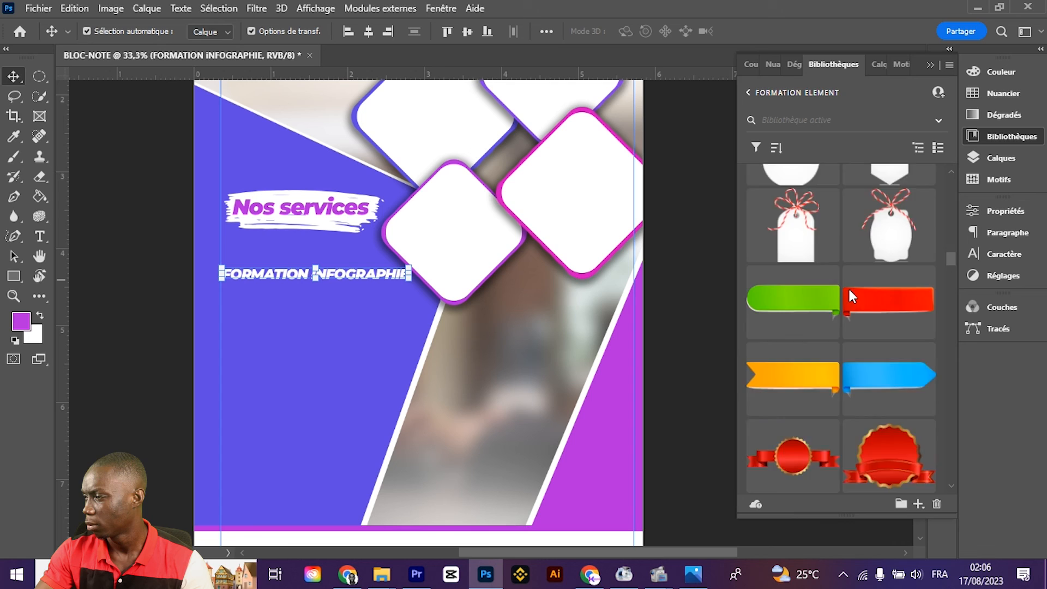
left_click_drag(785, 215, 211, 258)
left_click_drag(146, 215, 251, 298)
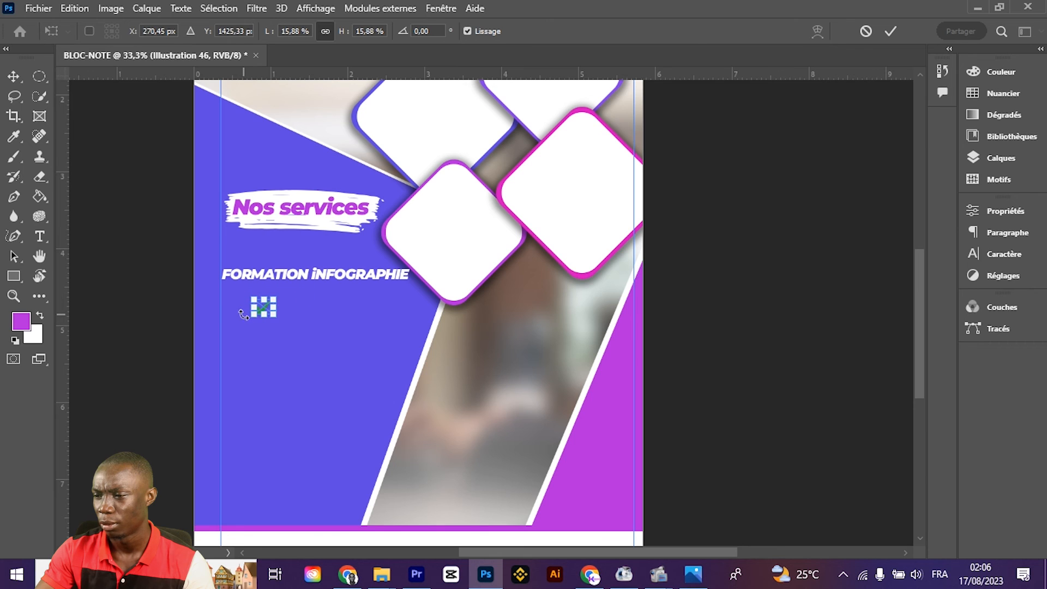
key("ctrl+plus")
key("ctrl+plus")
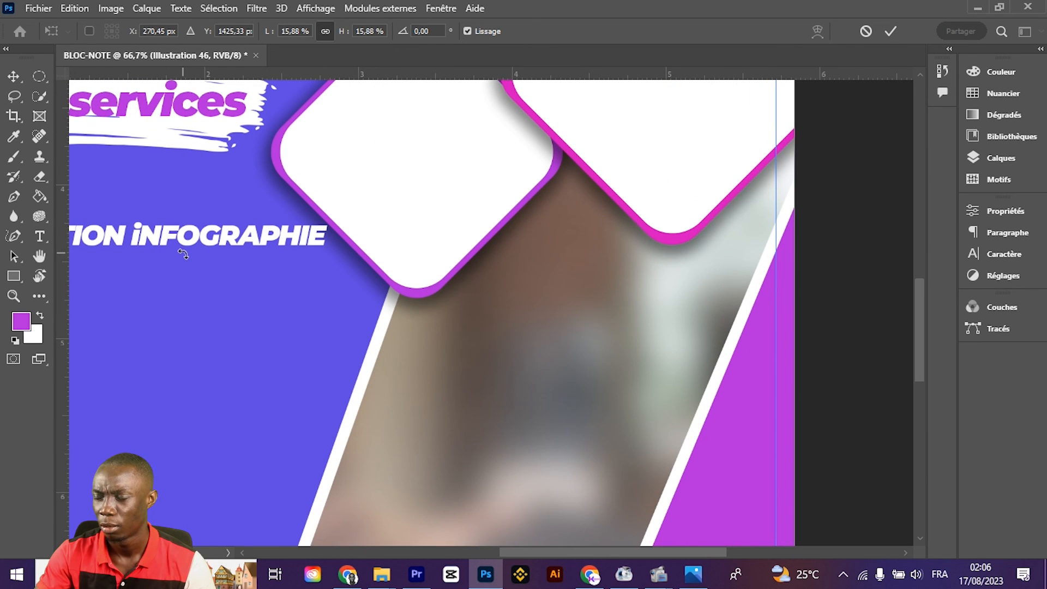
key("Return")
key("h")
left_click_drag(229, 256, 385, 287)
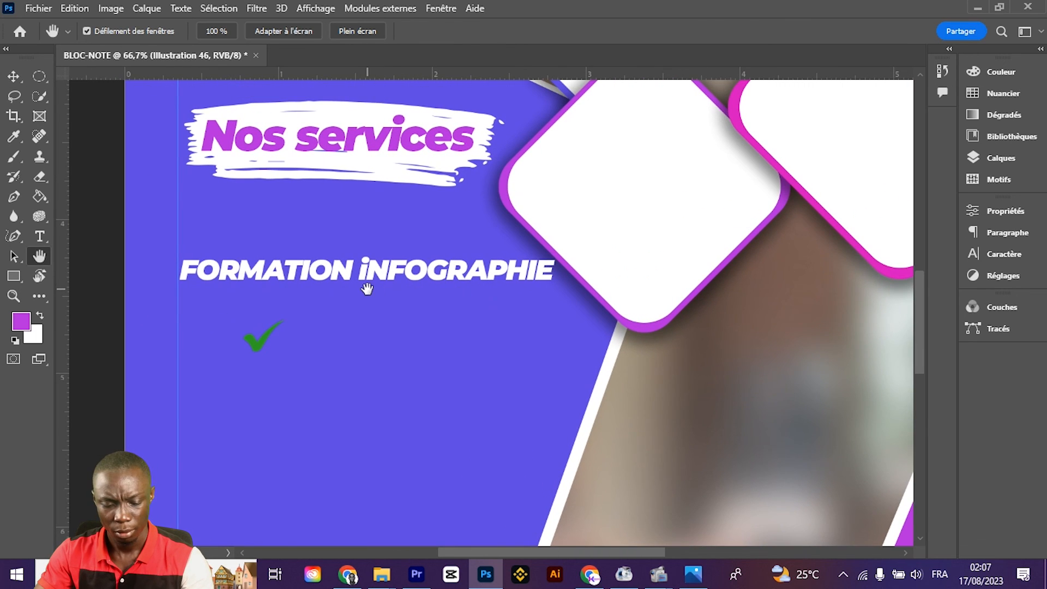
Move the "FORMATION iNFOGRAPHIE" text up towards the heading and break it into two lines after "FORMATION"
key("v")
left_click_drag(242, 275, 255, 236)
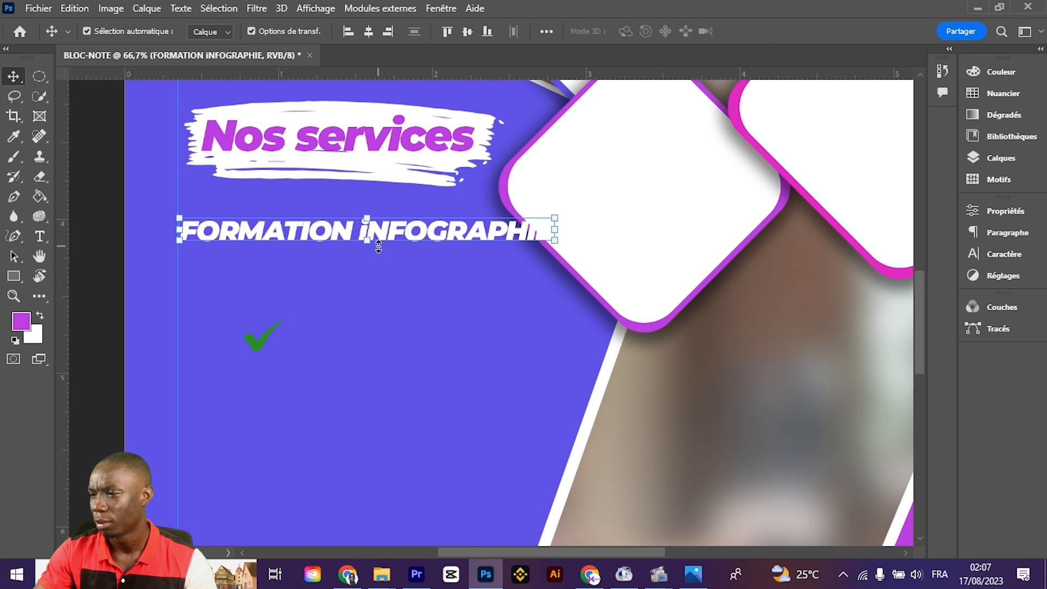
double_click(374, 224)
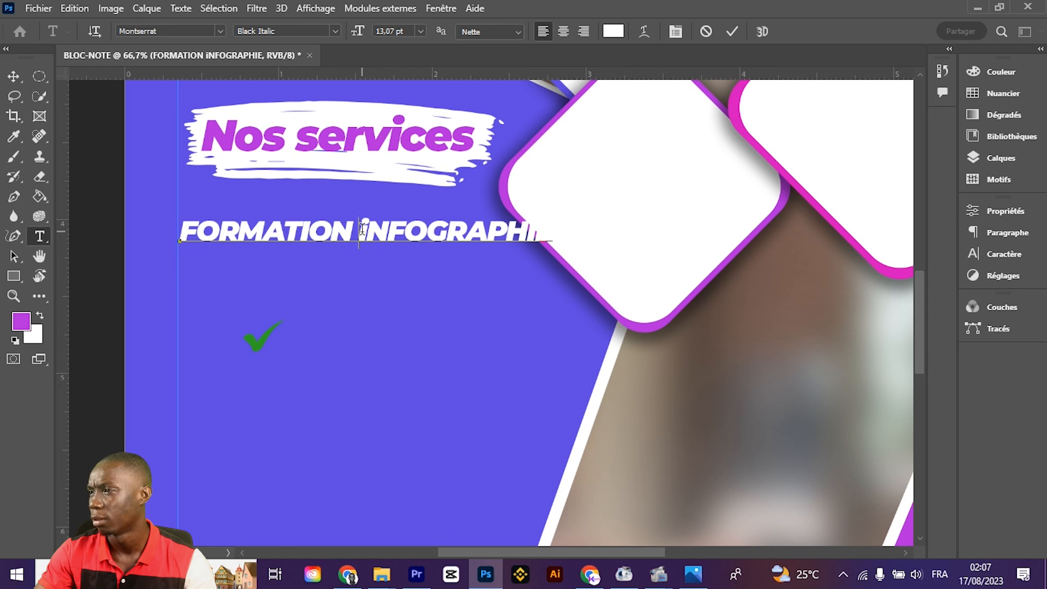
key("Delete")
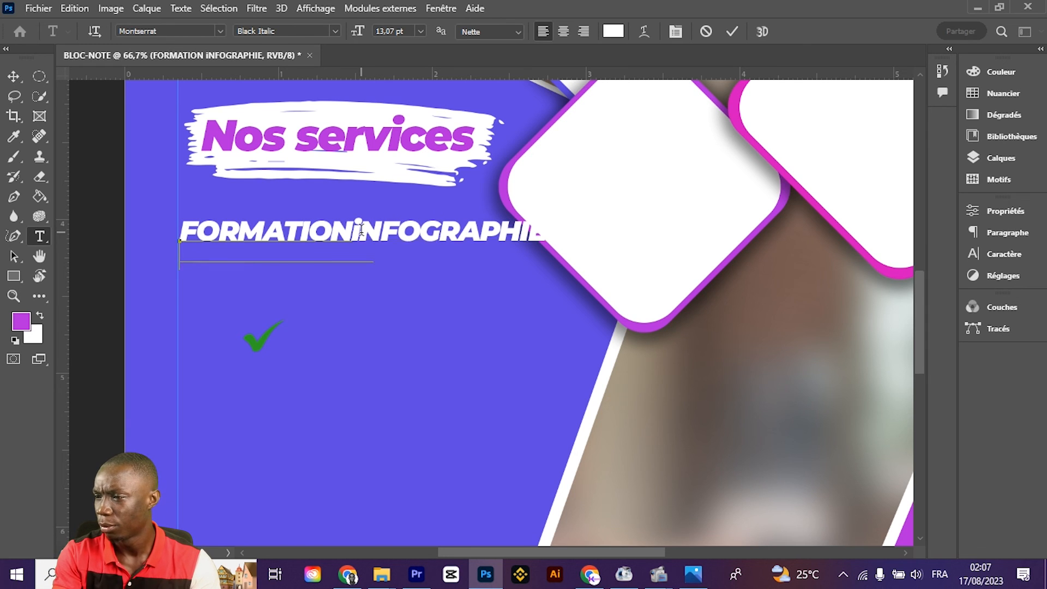
key("Return")
Set the line spacing of the two-line "FORMATION iNFOGRAPHIE" text to 13 pt
key("ctrl+a")
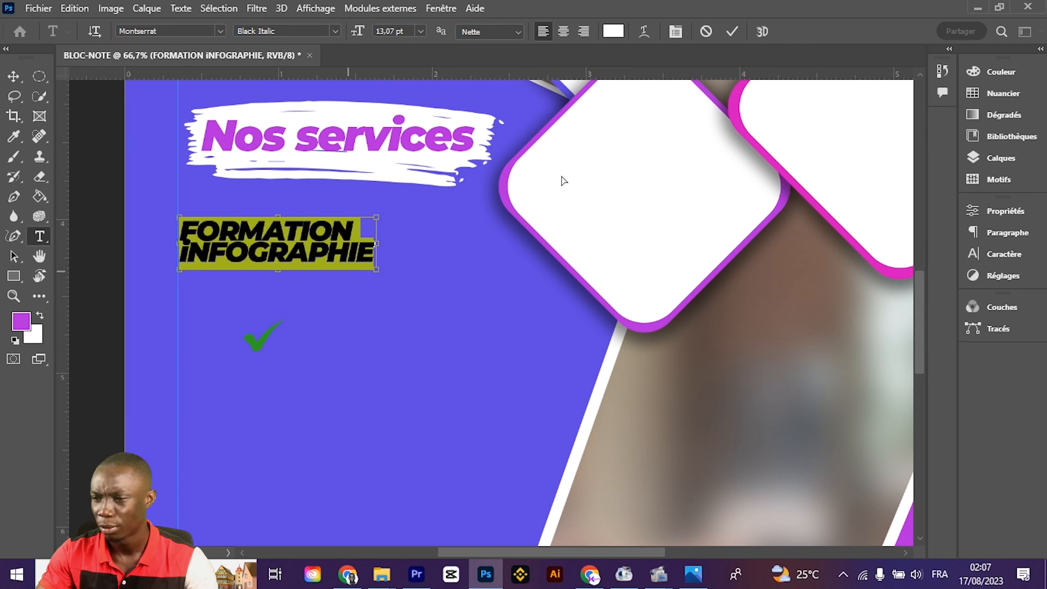
left_click(1000, 254)
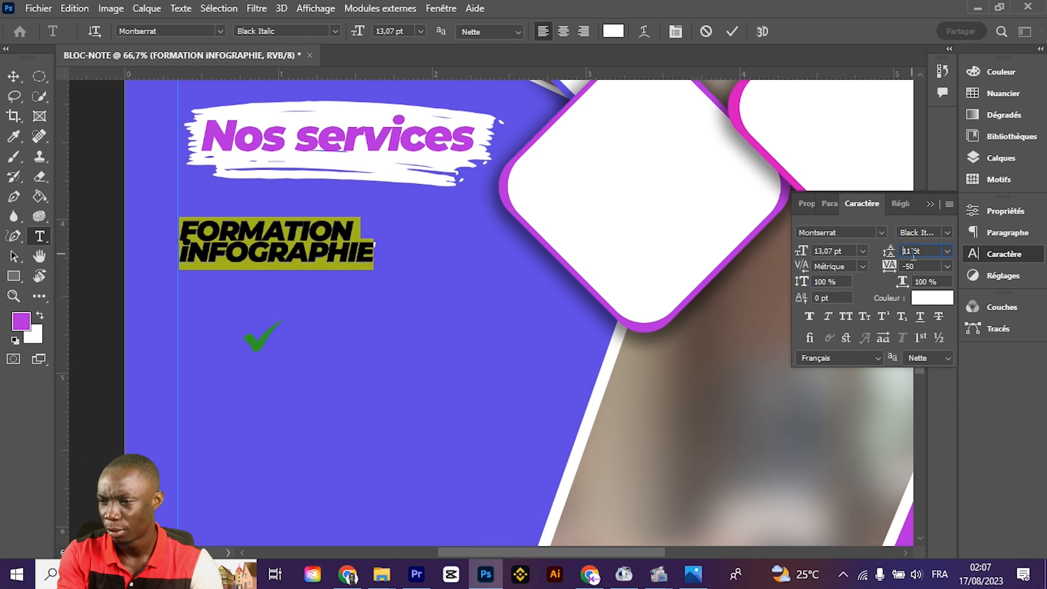
key("Up")
key("Up")
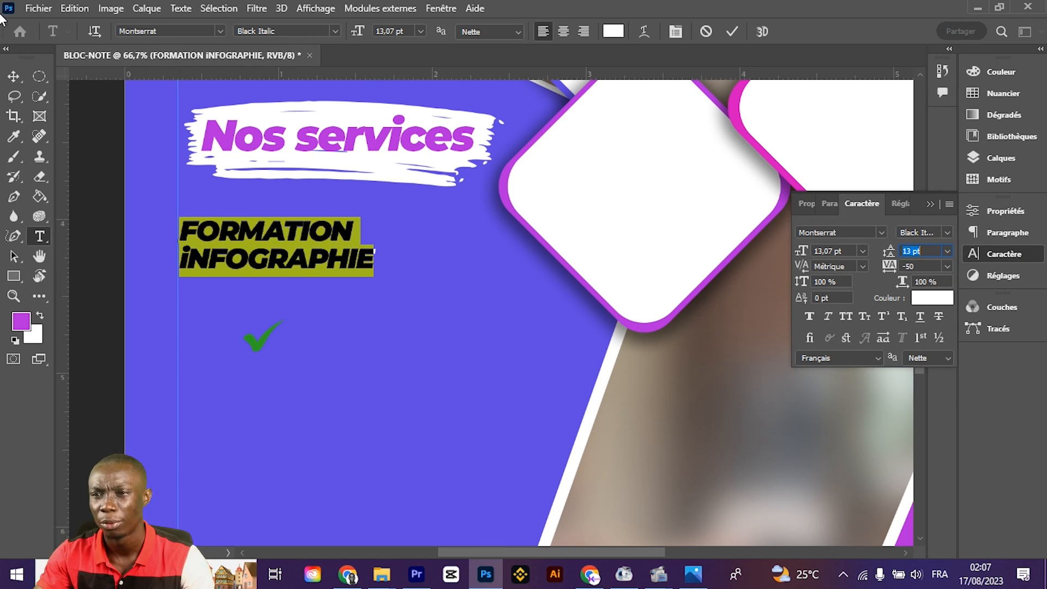
left_click(13, 76)
Move the two-line "FORMATION iNFOGRAPHIE" text right beneath the heading and enlarge it to about 128 %
left_click(315, 251)
left_click_drag(245, 249, 330, 250)
key("ctrl+t")
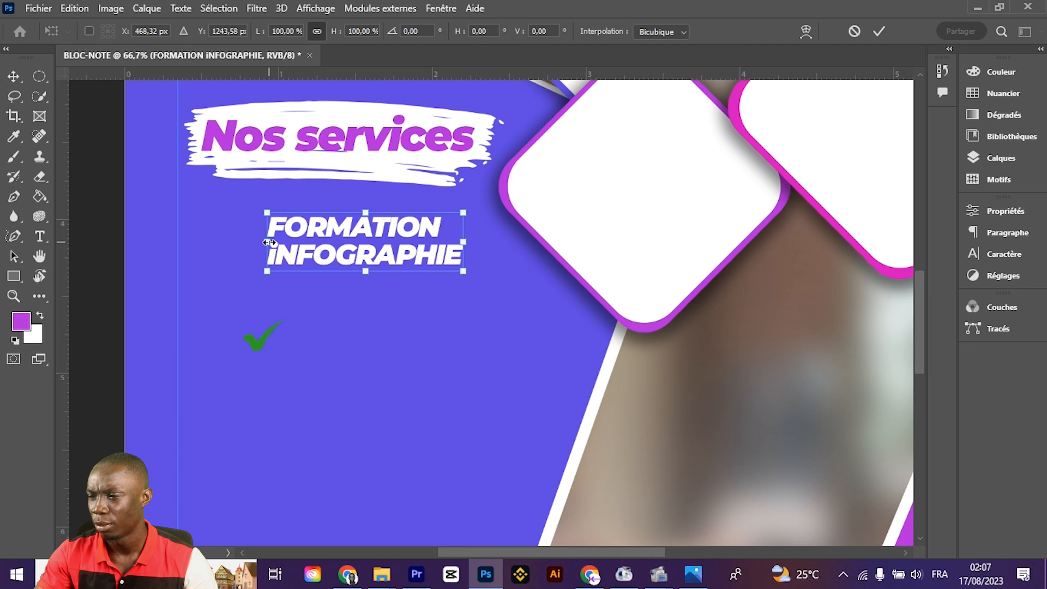
left_click_drag(266, 246, 210, 247)
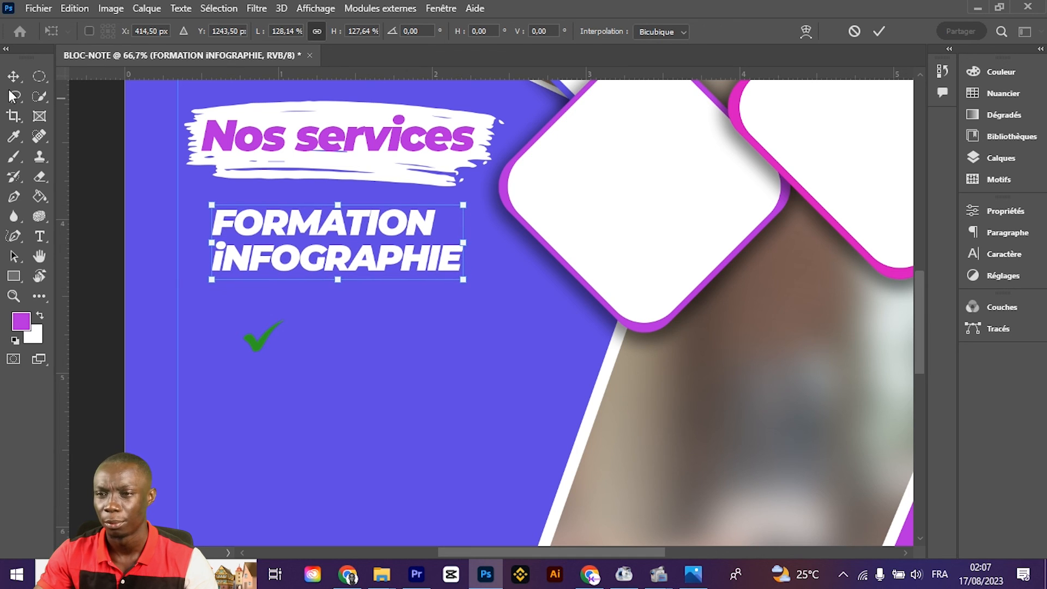
left_click(13, 76)
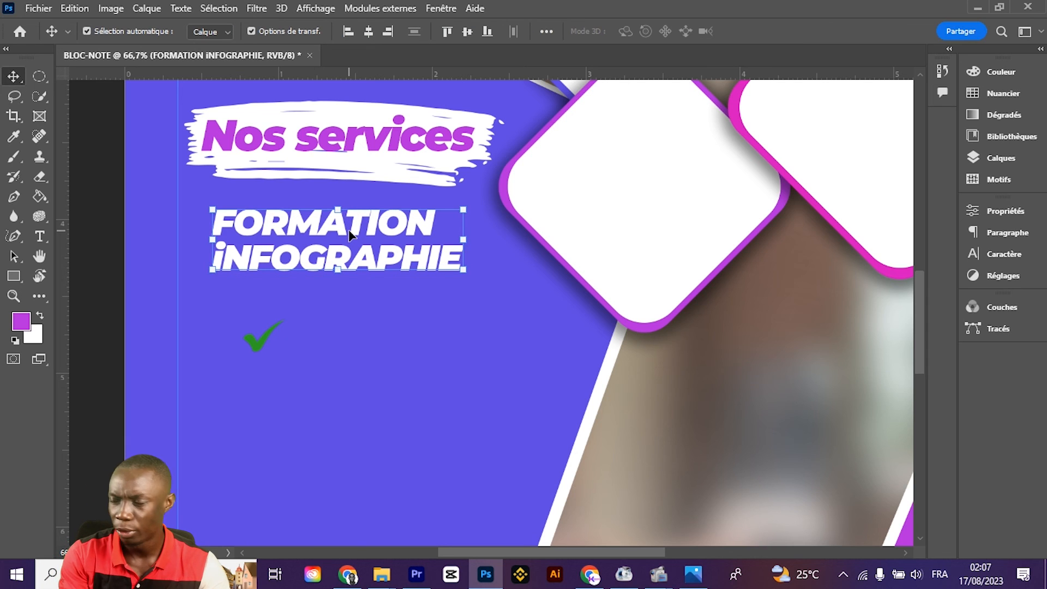
Shift the two-line "FORMATION iNFOGRAPHIE" text about 40 px to the right and deselect it
key("shift+Right")
key("shift+Right")
key("shift+Right")
key("shift+Right")
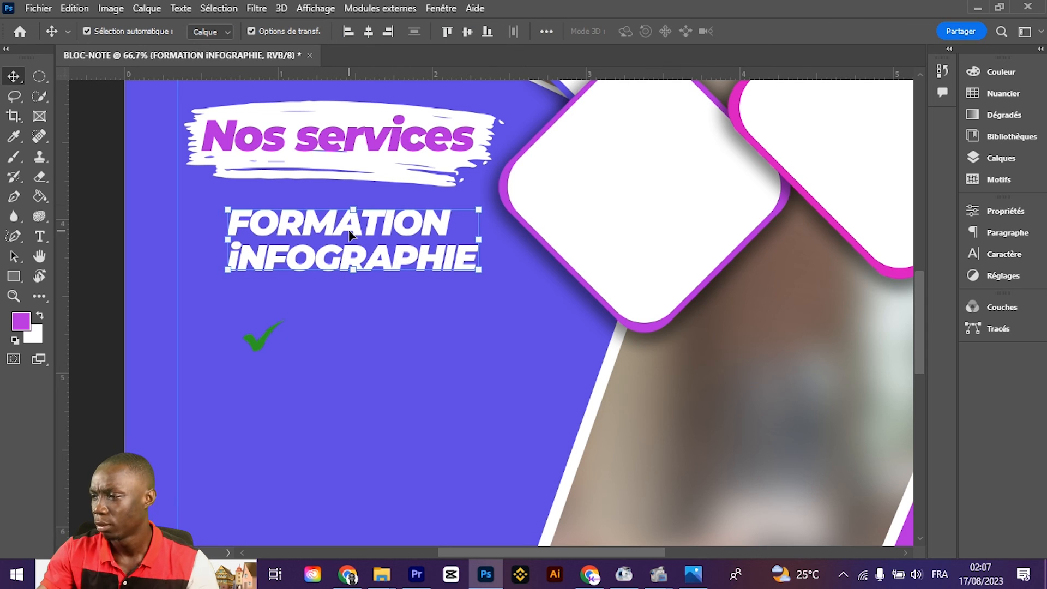
left_click(117, 228)
Set the Ellipse tool to draw shapes with a white fill and no stroke
left_click(13, 275)
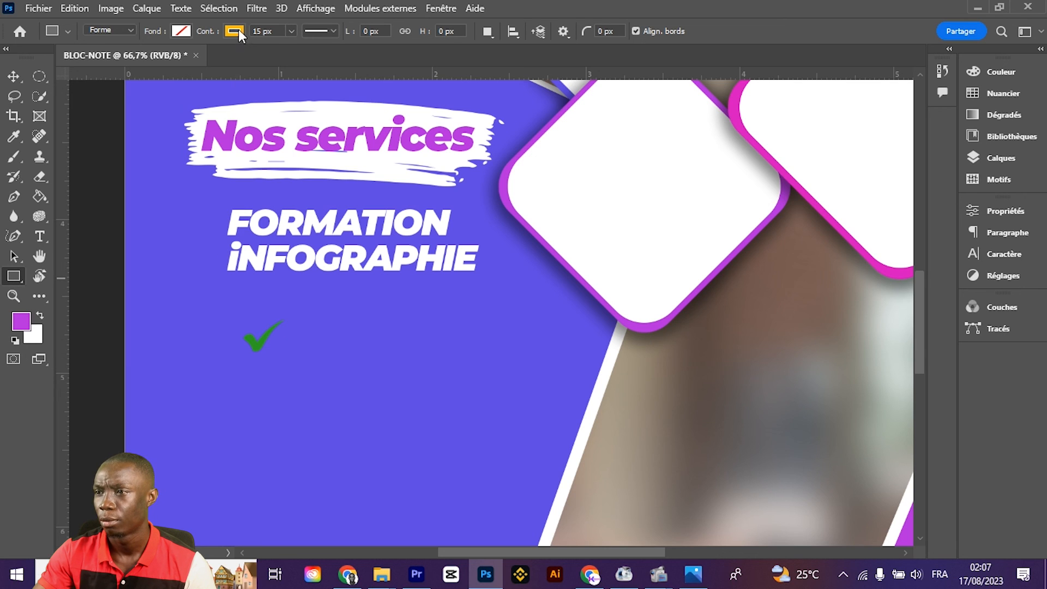
key("shift+u")
left_click(234, 30)
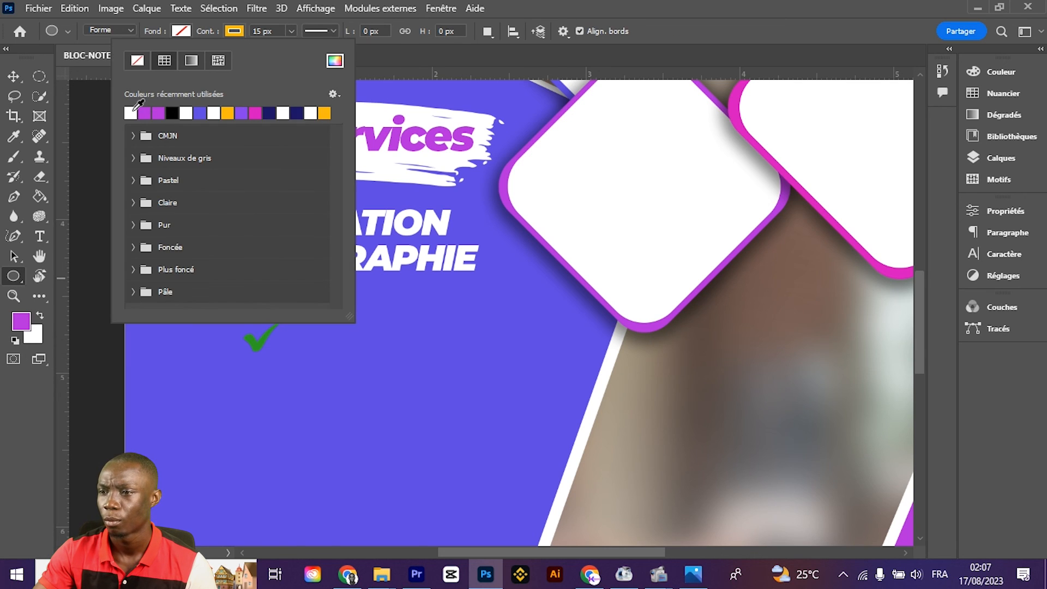
left_click(137, 61)
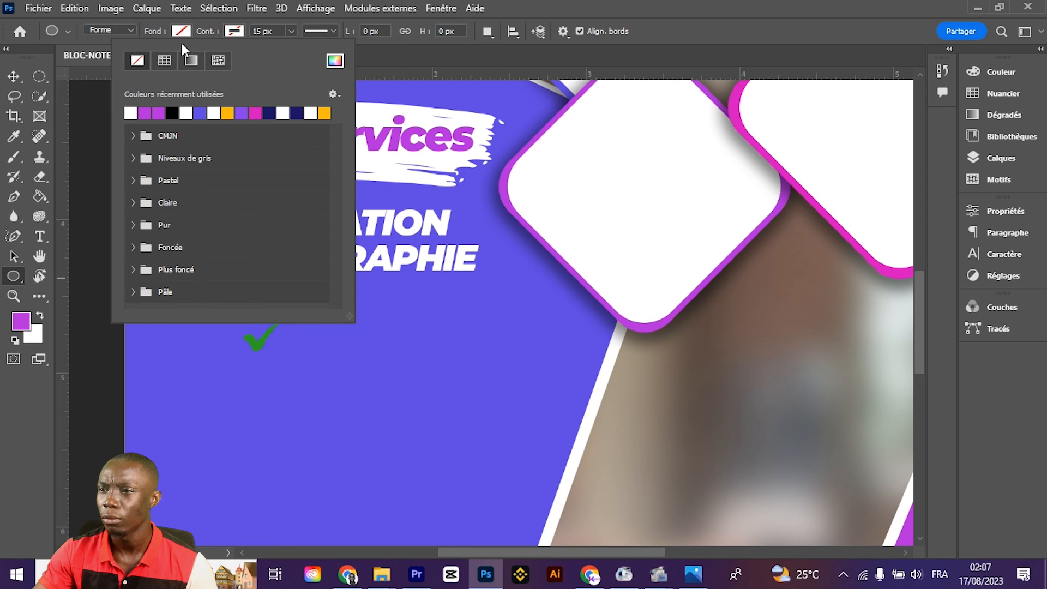
left_click(186, 28)
left_click(77, 112)
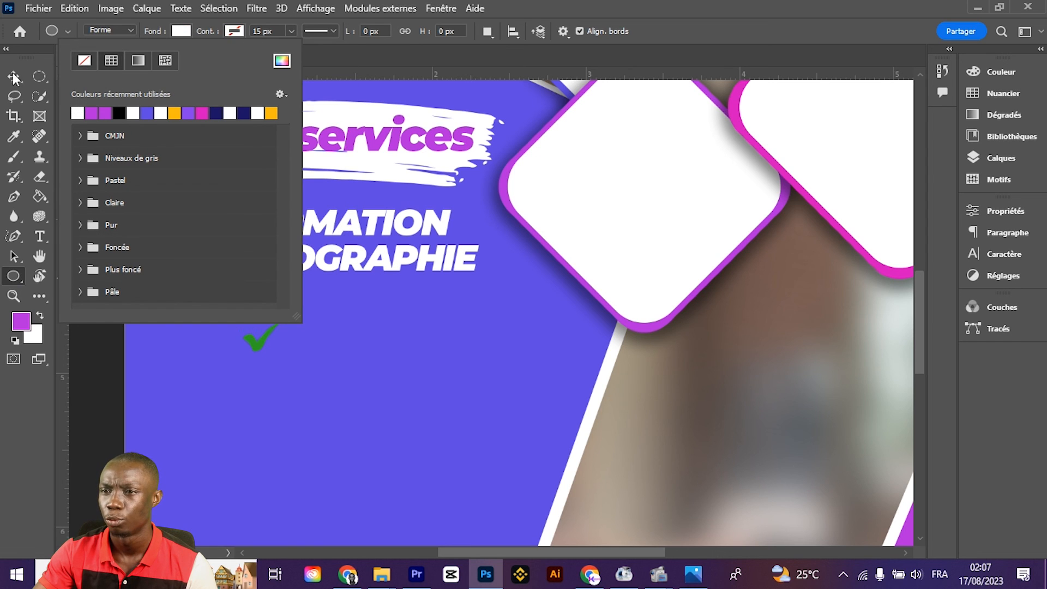